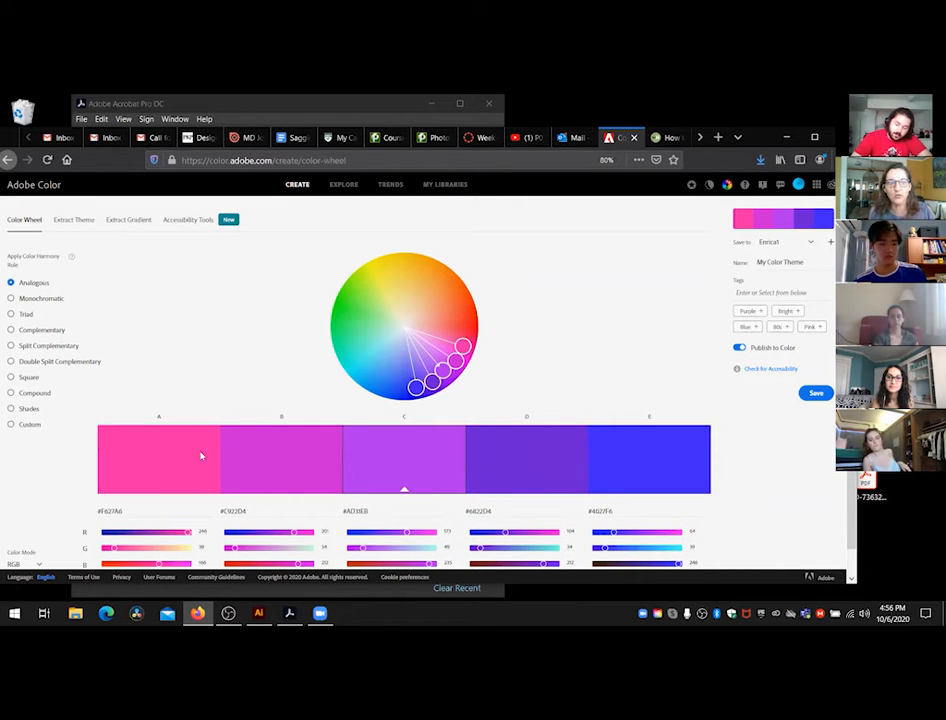
# Step: Apply the Monochromatic harmony rule and shift the base color through red to yellow (#EBDE46) on the color wheel
pyautogui.click(11, 298)
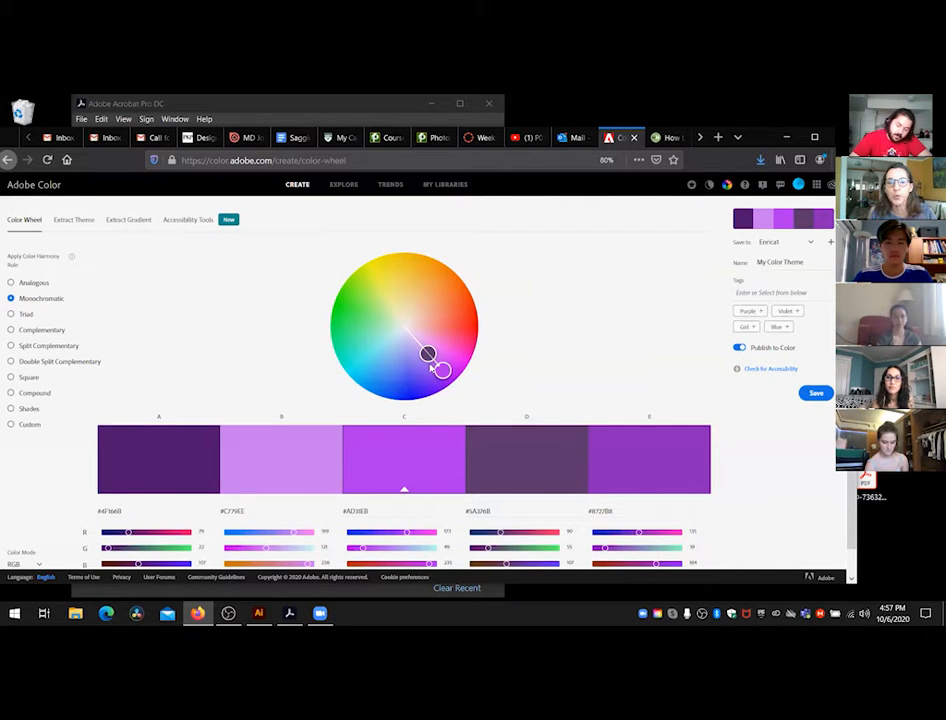
pyautogui.moveTo(467, 334); pyautogui.dragTo(465, 319)
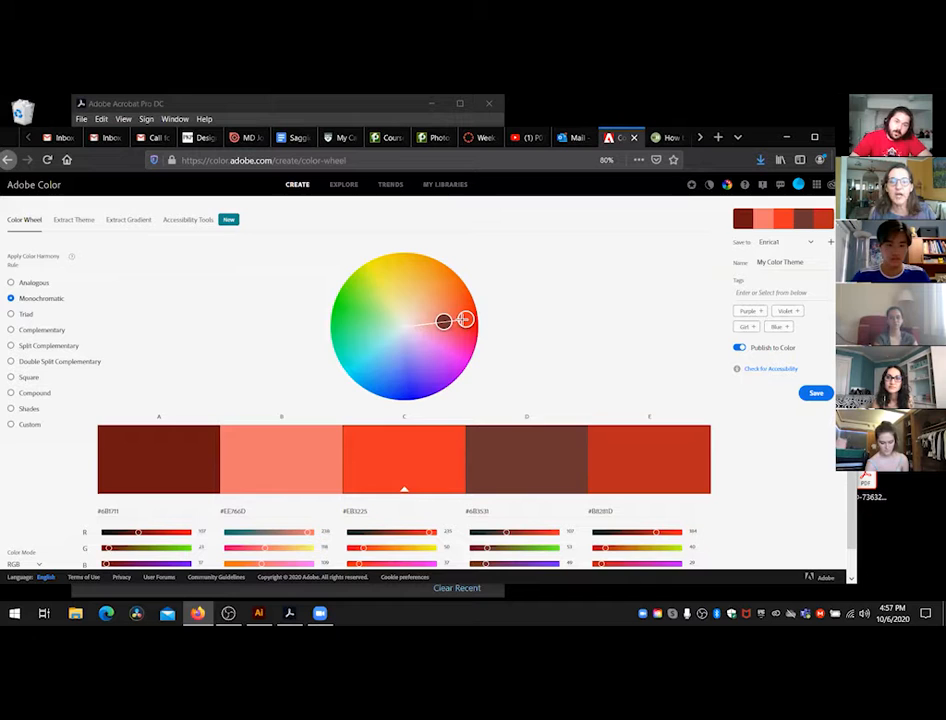
pyautogui.moveTo(465, 319); pyautogui.dragTo(385, 277)
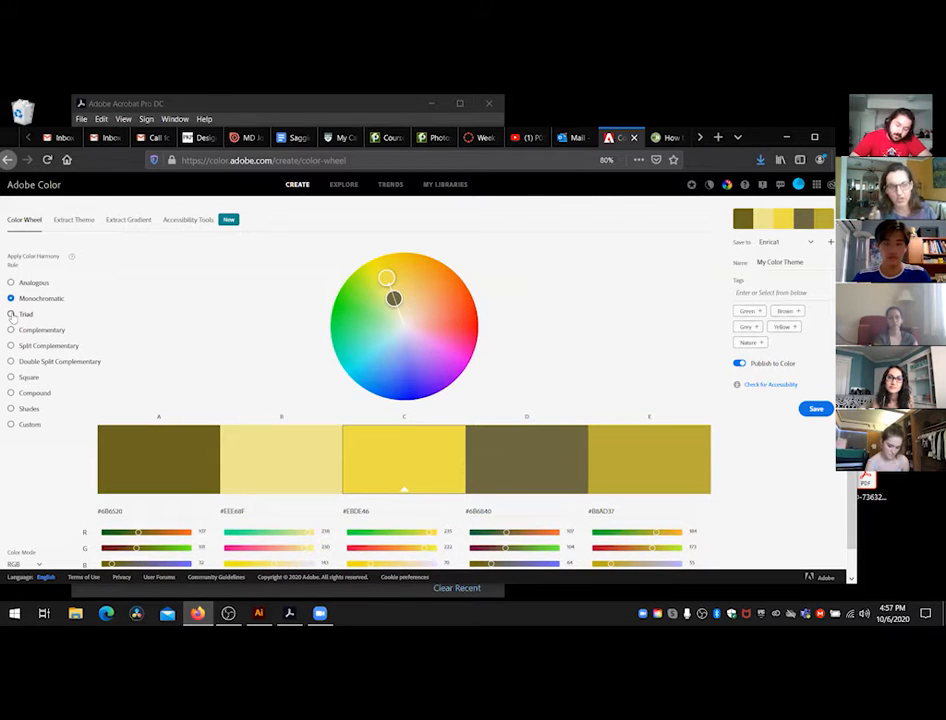
# Step: Try the Triad harmony rule, shifting the blue color outward and muting swatch E to #9E737B, and save the theme
pyautogui.click(12, 314)
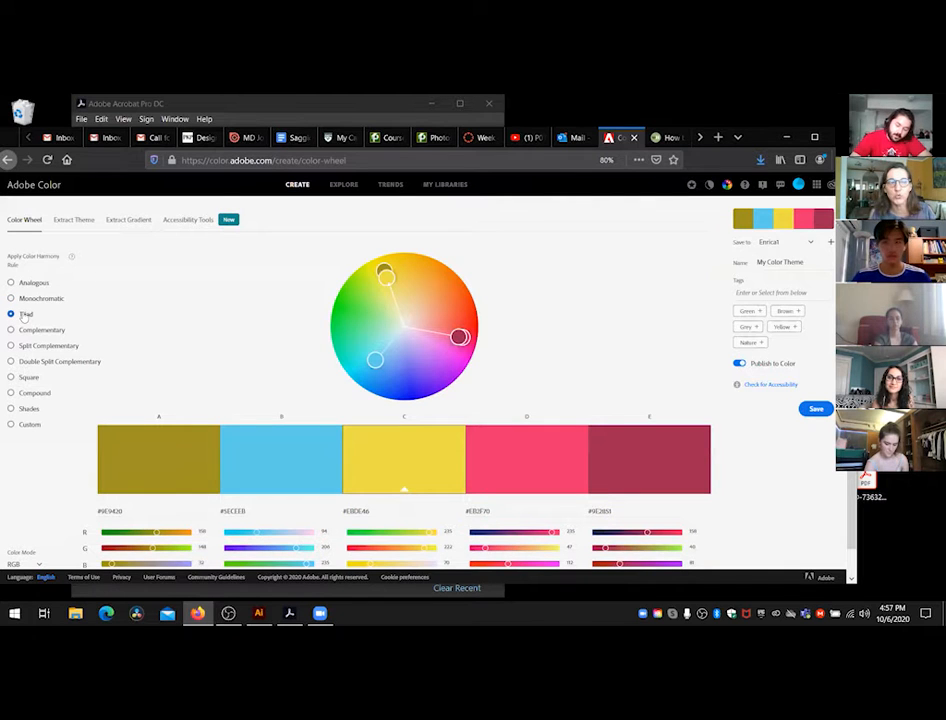
pyautogui.moveTo(376, 360)
pyautogui.mouseDown()
pyautogui.moveTo(405, 377)
pyautogui.moveTo(381, 387)
pyautogui.moveTo(395, 388)
pyautogui.moveTo(372, 372)
pyautogui.mouseUp()
pyautogui.moveTo(459, 333); pyautogui.dragTo(424, 328)
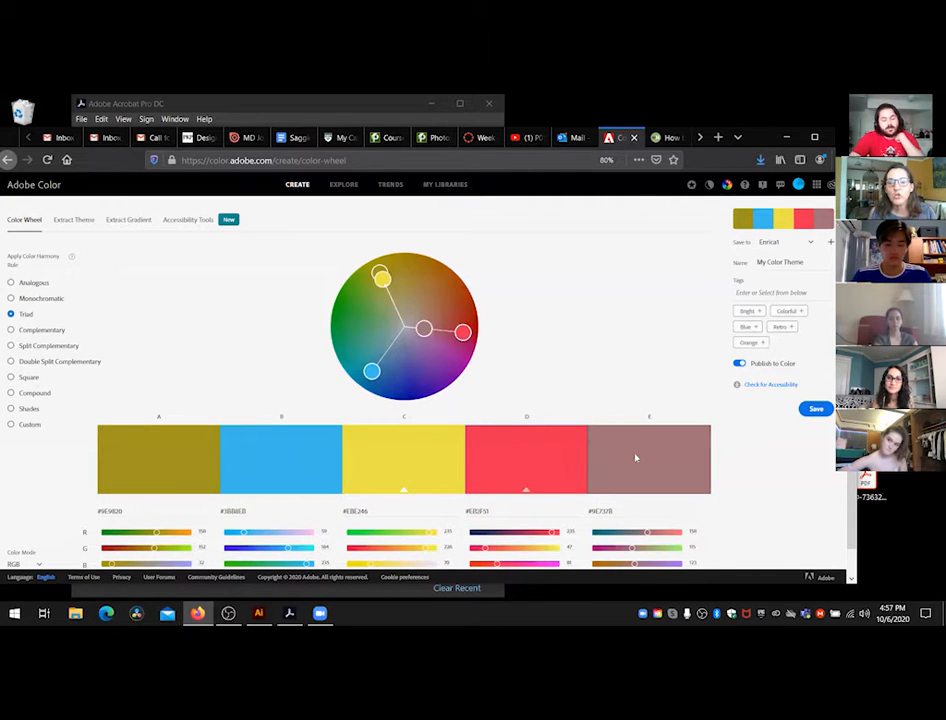
pyautogui.click(816, 409)
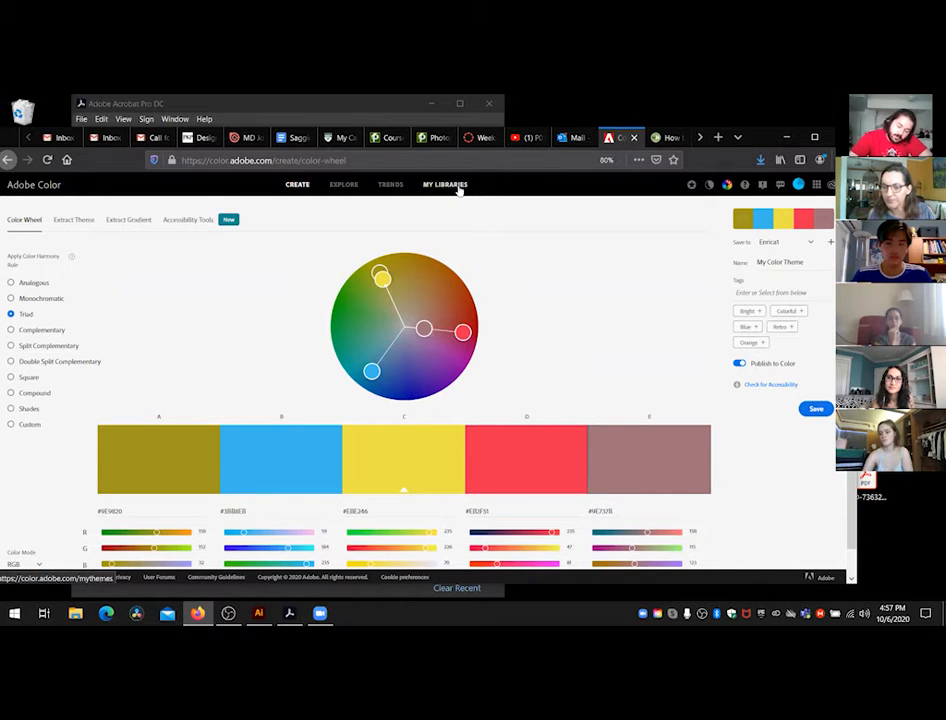
# Step: Apply the Complementary harmony rule, lighten the purple in swatch E to #B97FEB, and save the theme to the selected library
pyautogui.click(11, 330)
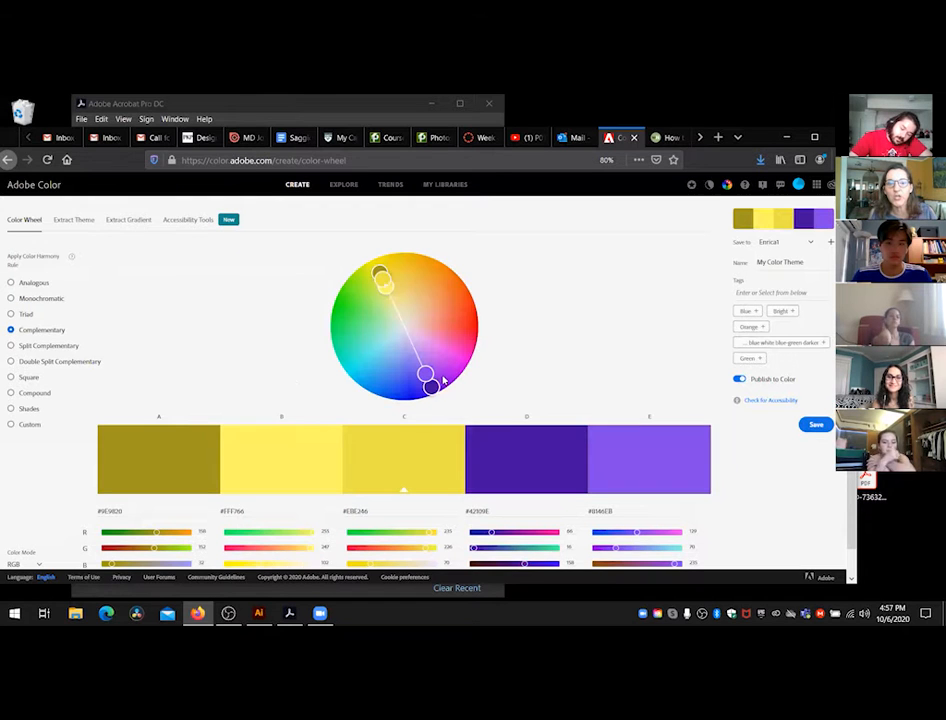
pyautogui.moveTo(425, 372); pyautogui.dragTo(423, 352)
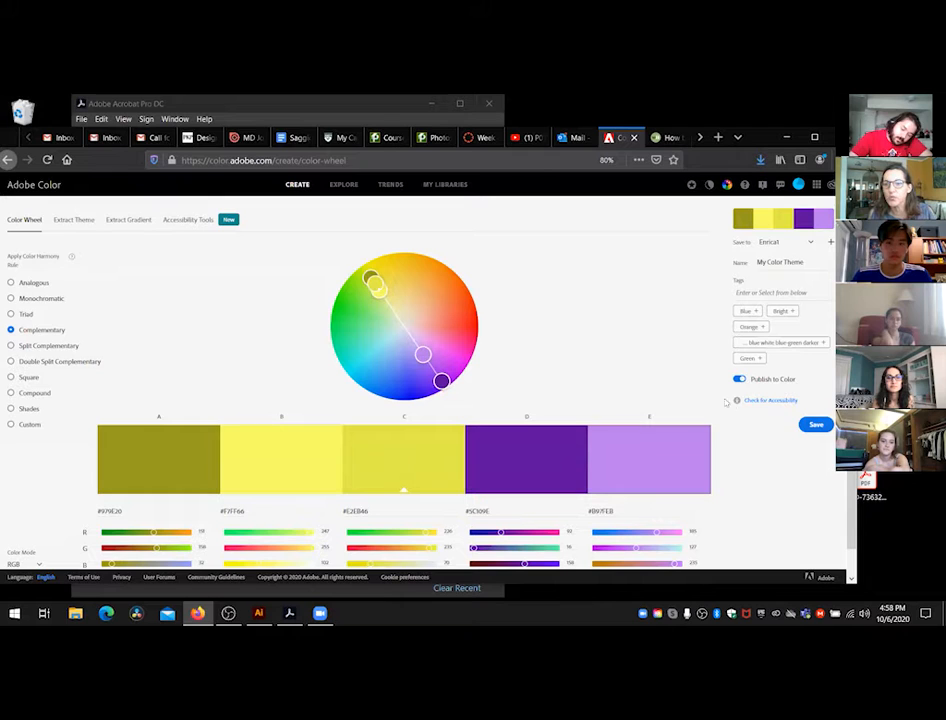
pyautogui.click(812, 430)
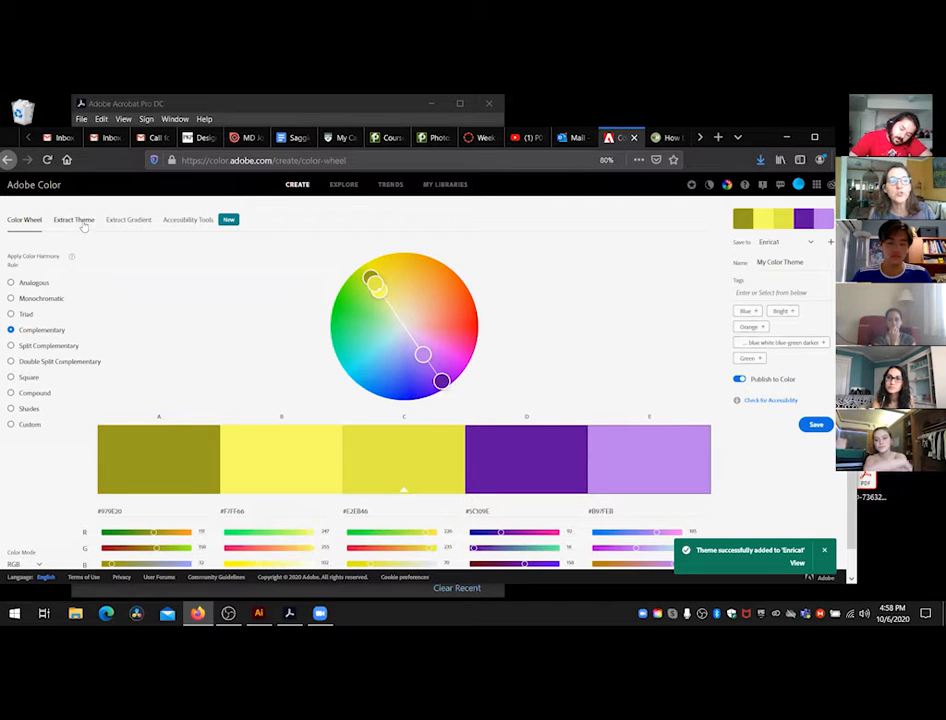
# Step: Browse the first page of Explore, examining the image-based color themes and their palettes
pyautogui.click(345, 185)
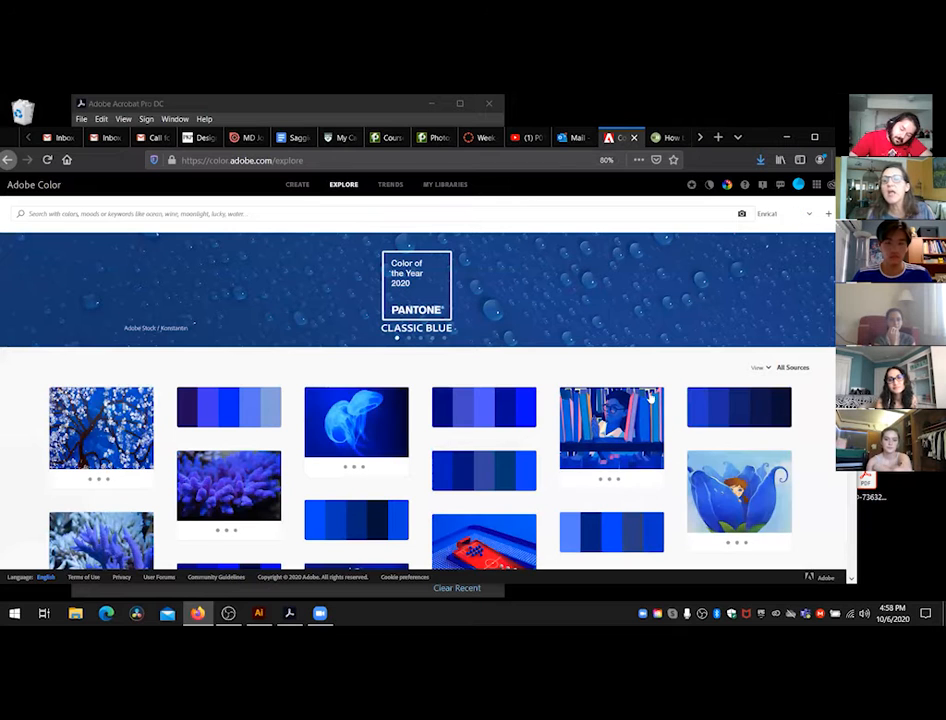
pyautogui.scroll(-5, 423, 383)
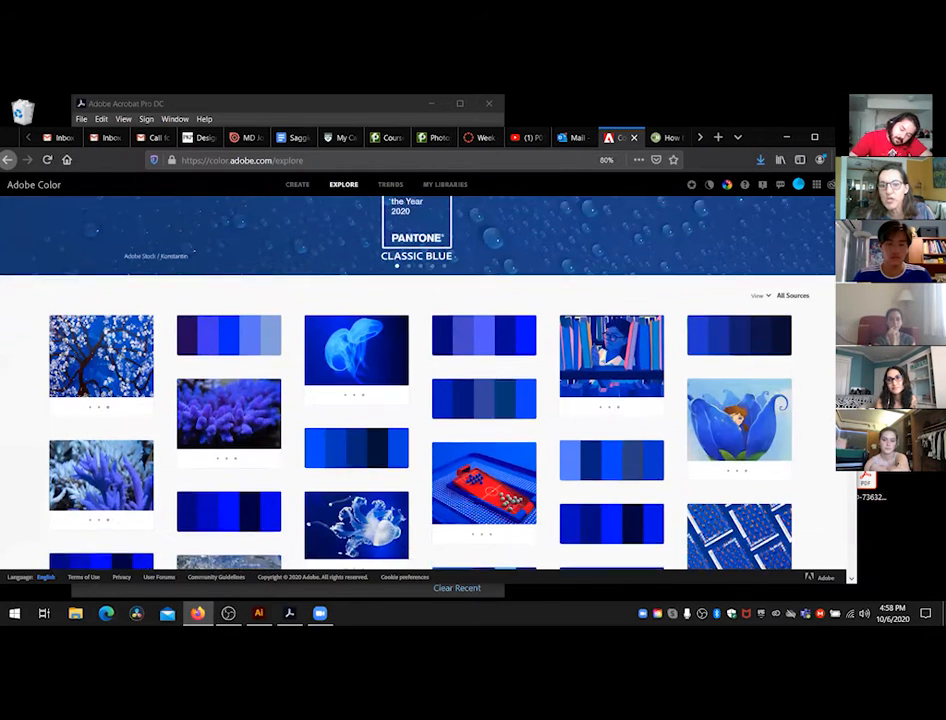
pyautogui.scroll(1, 423, 383)
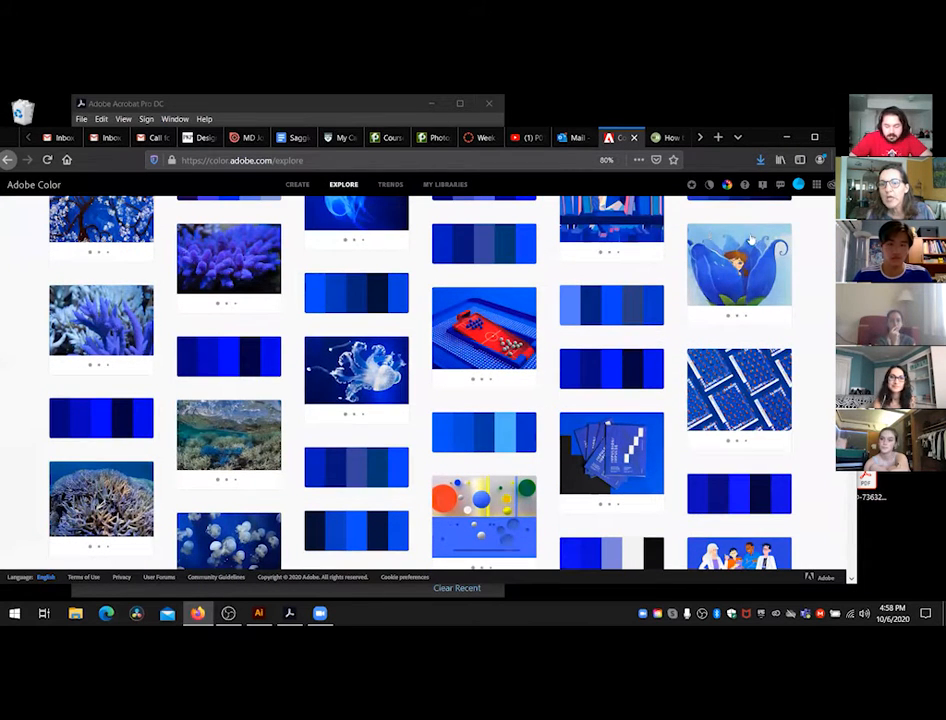
pyautogui.moveTo(762, 276)
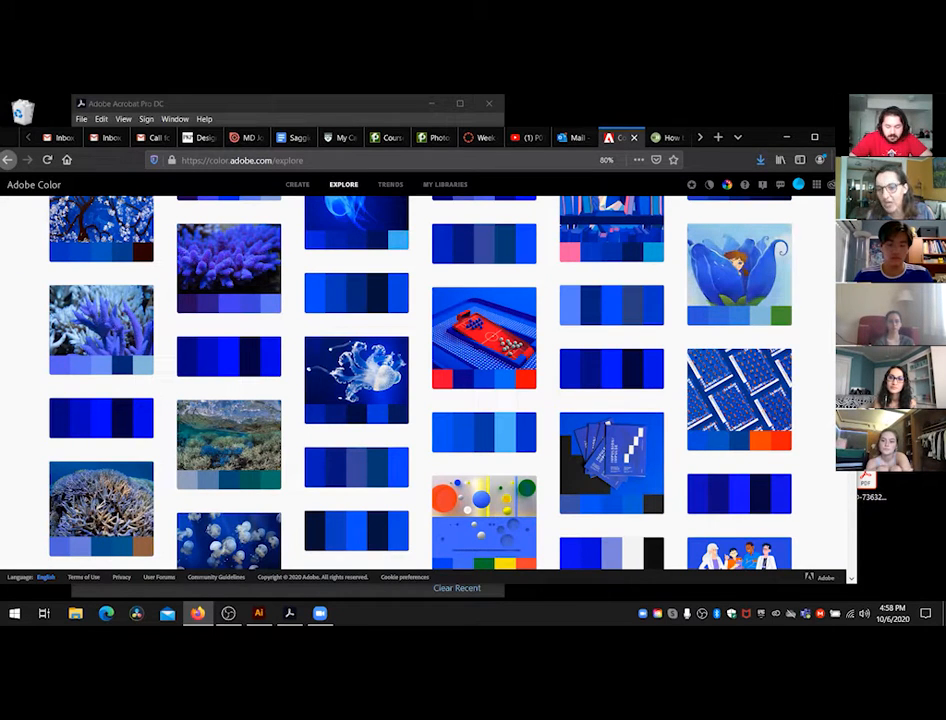
pyautogui.moveTo(500, 344)
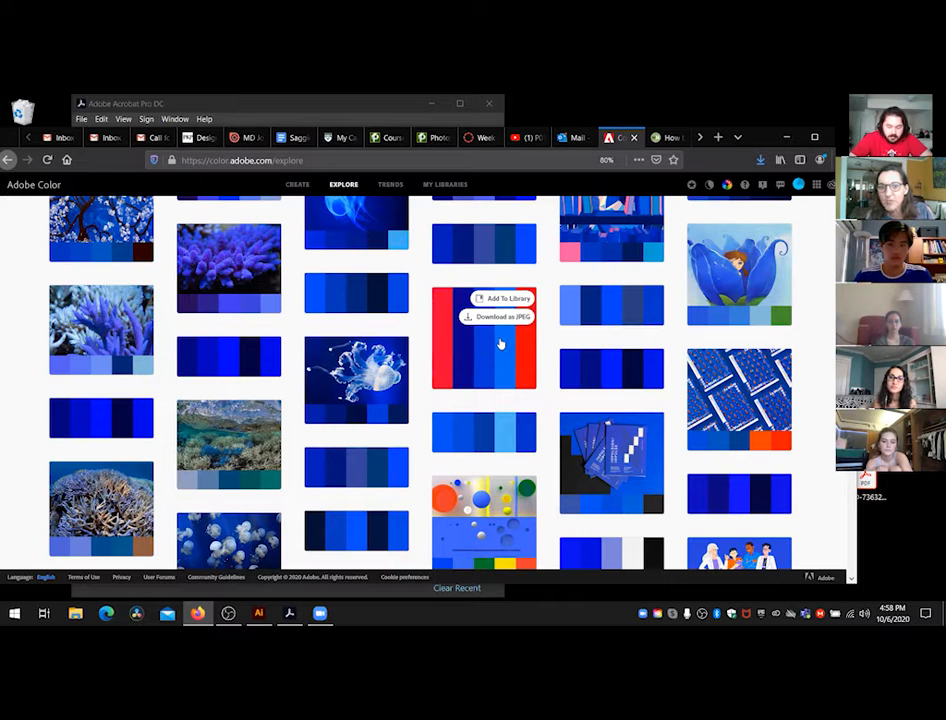
pyautogui.moveTo(386, 380)
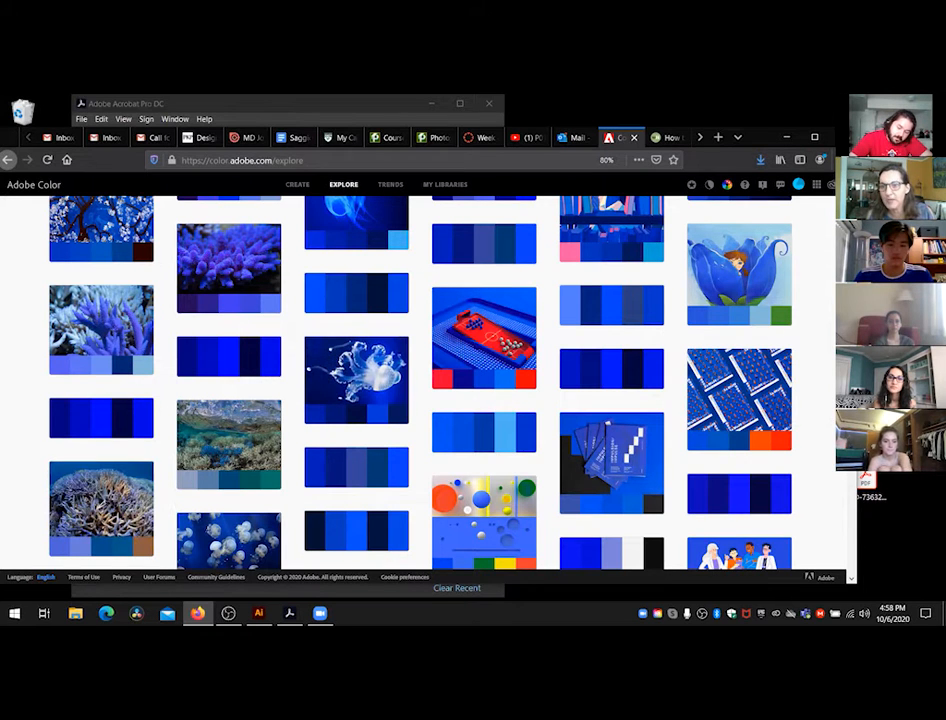
pyautogui.scroll(-15, 420, 380)
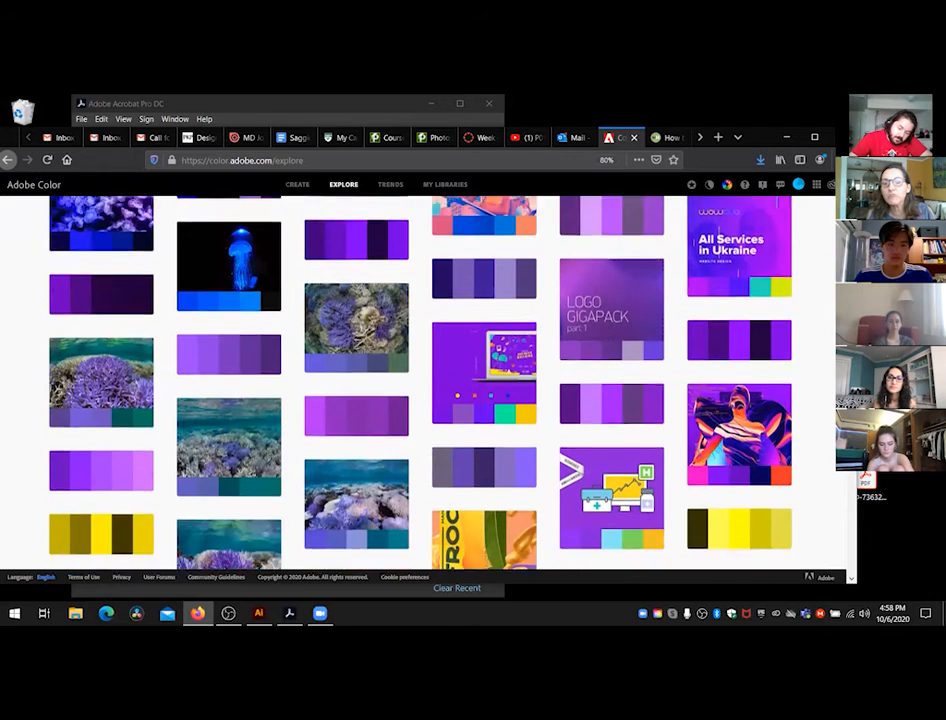
pyautogui.scroll(-10, 420, 380)
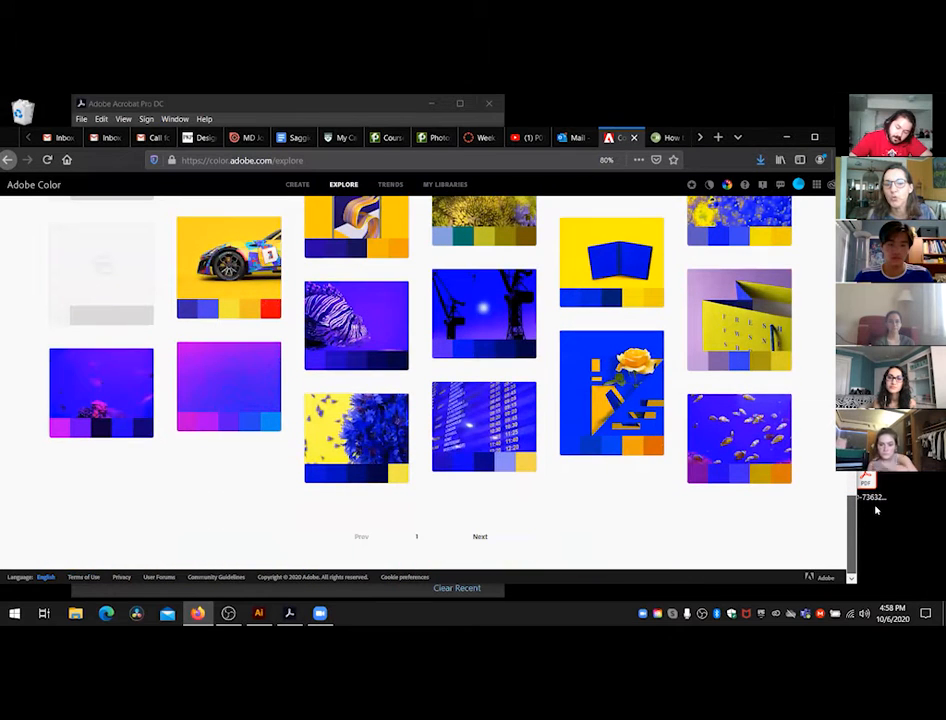
# Step: From the second page of Explore themes, download the charcoal, sage, cream and salmon palette as an ASE file
pyautogui.click(480, 538)
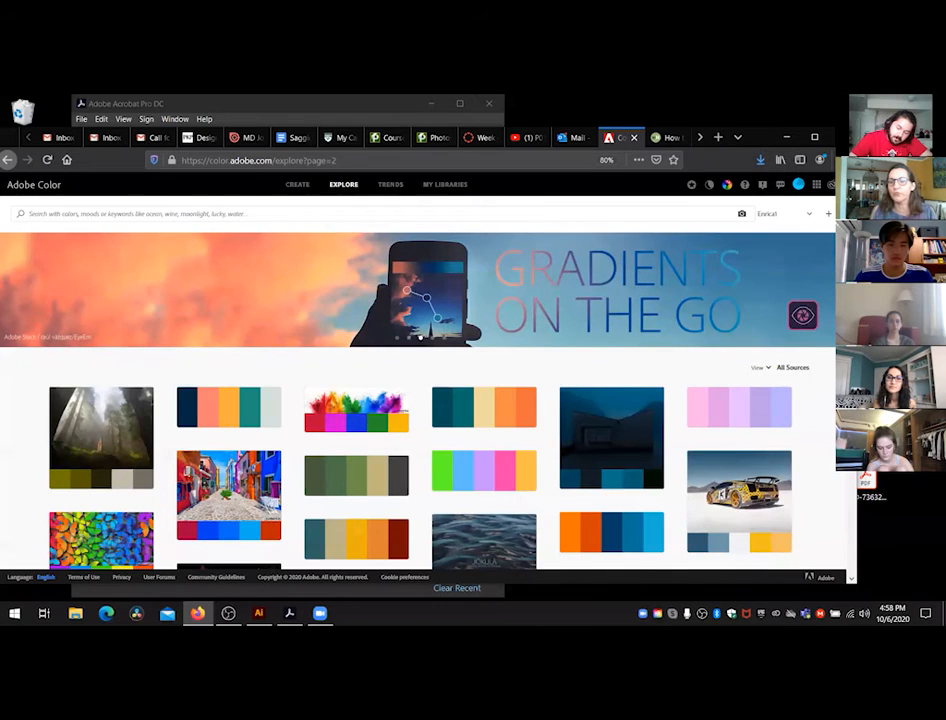
pyautogui.scroll(-5, 484, 537)
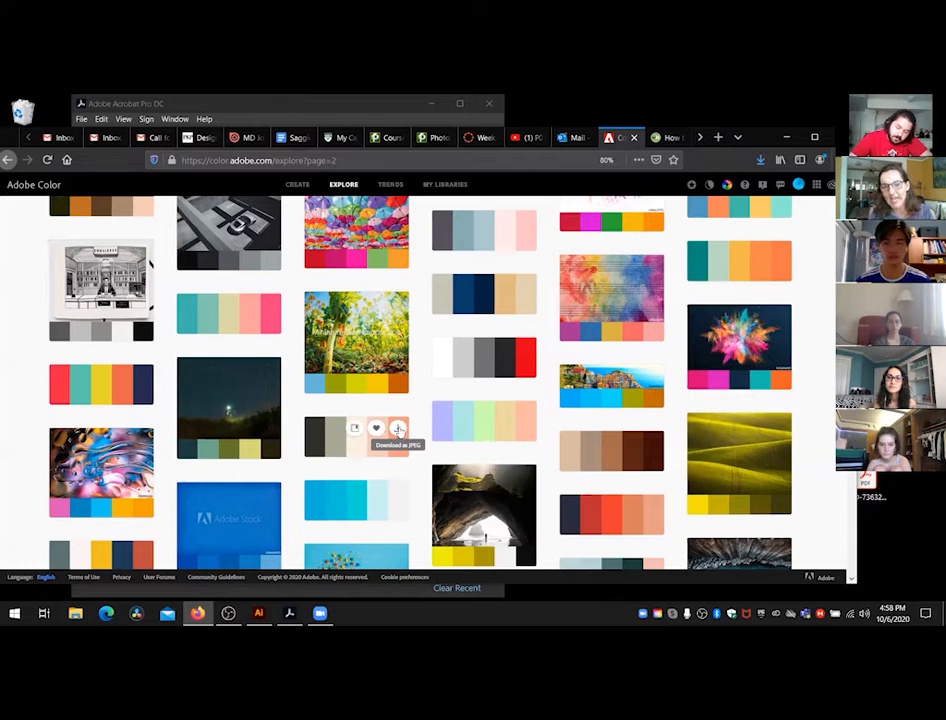
pyautogui.click(329, 442)
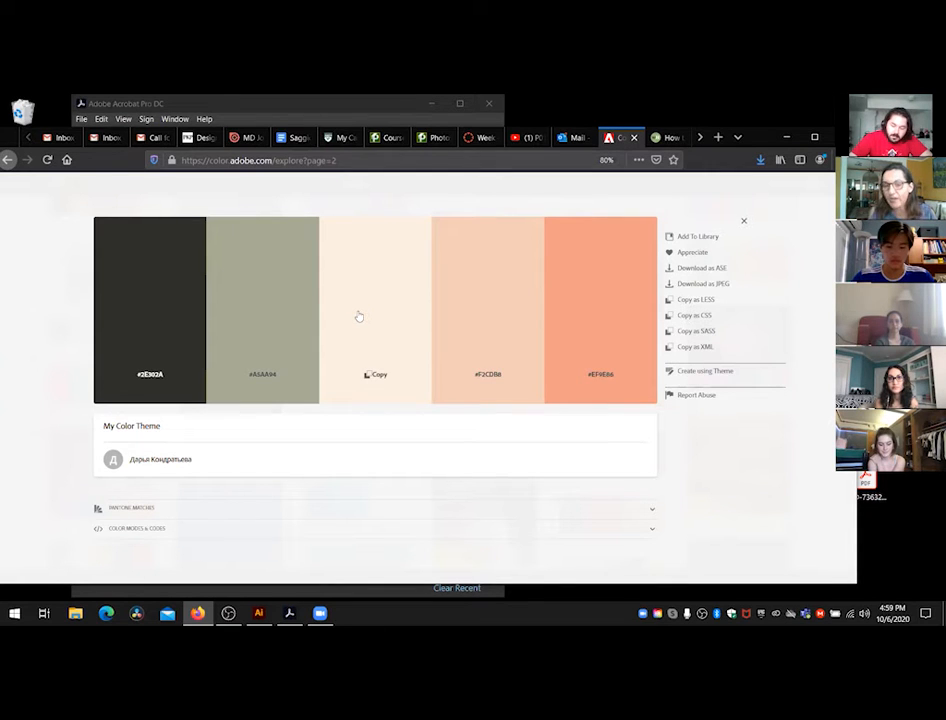
pyautogui.click(705, 270)
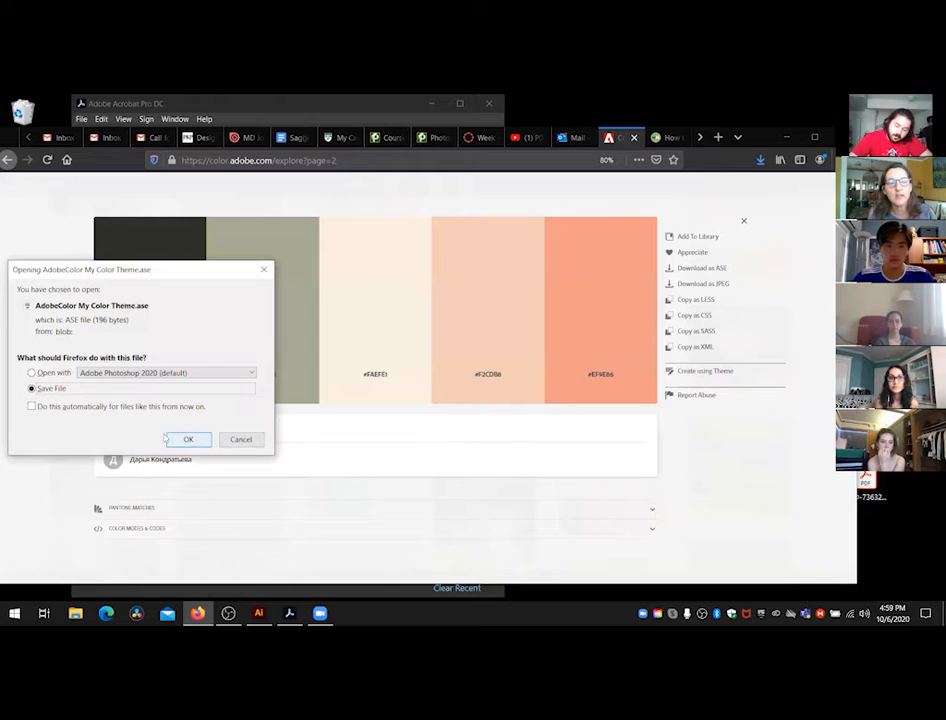
pyautogui.click(177, 441)
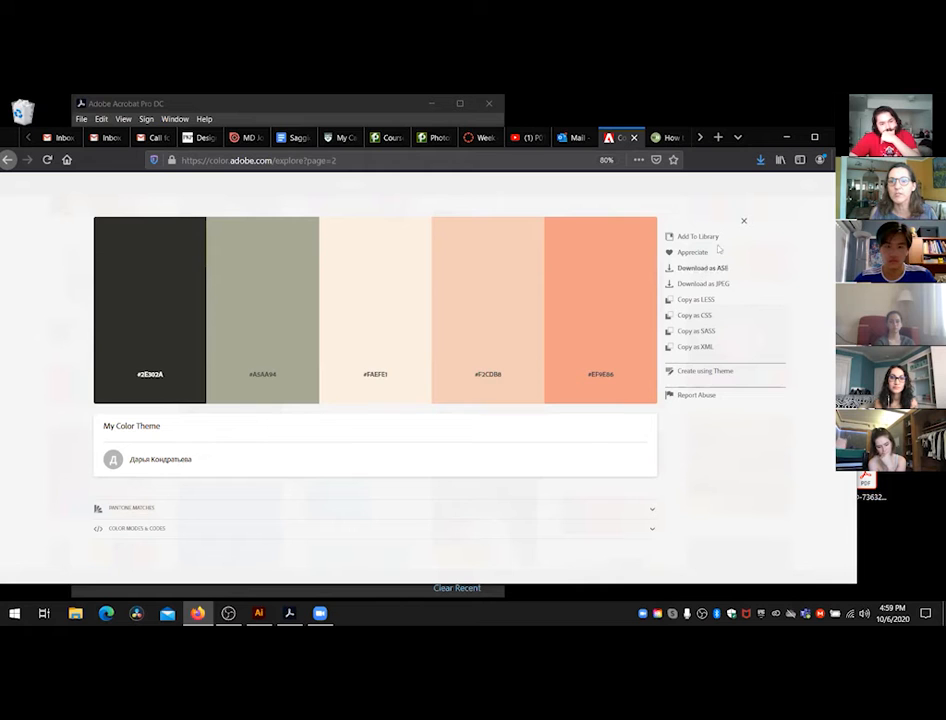
pyautogui.click(744, 222)
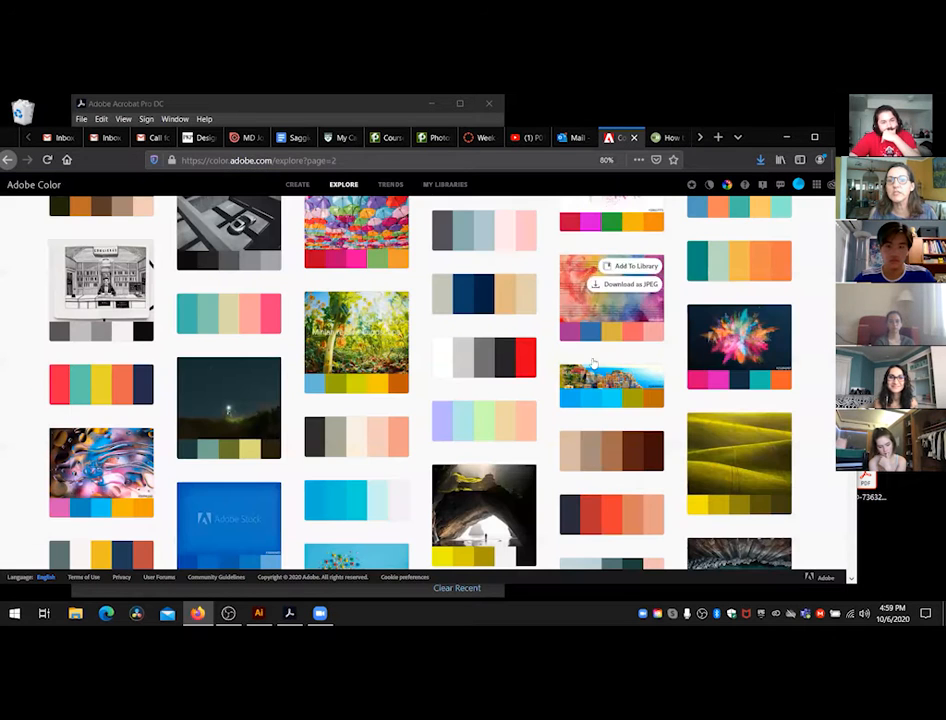
# Step: From the third page of Explore themes, download the orange "My Color Theme CMYK REDS" palette as an ASE file
pyautogui.scroll(-3, 485, 340)
pyautogui.scroll(-4, 466, 340)
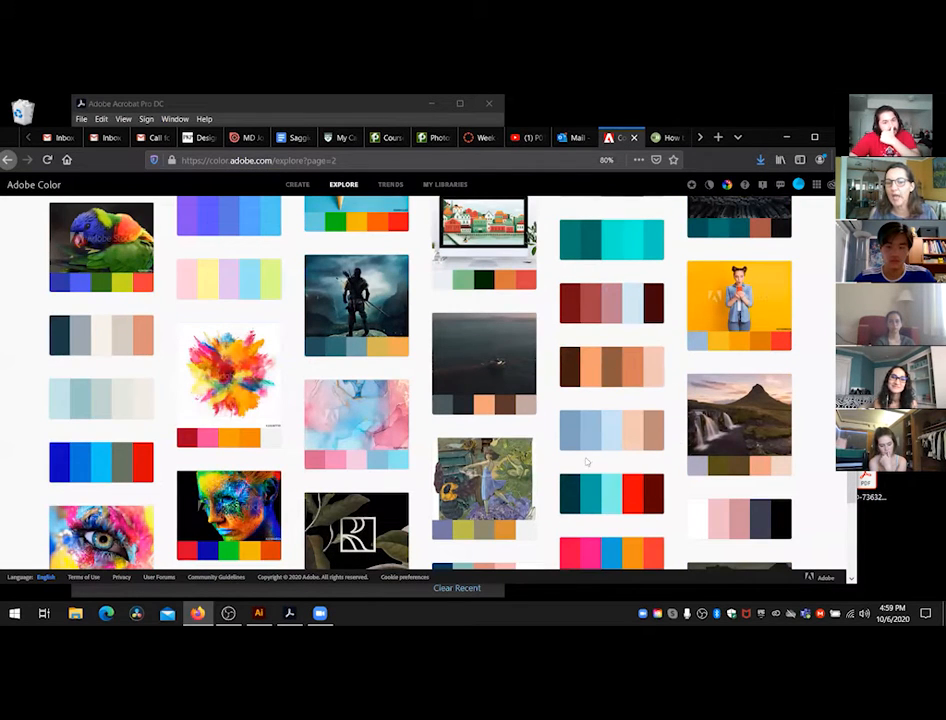
pyautogui.moveTo(612, 445)
pyautogui.scroll(-10, 612, 445)
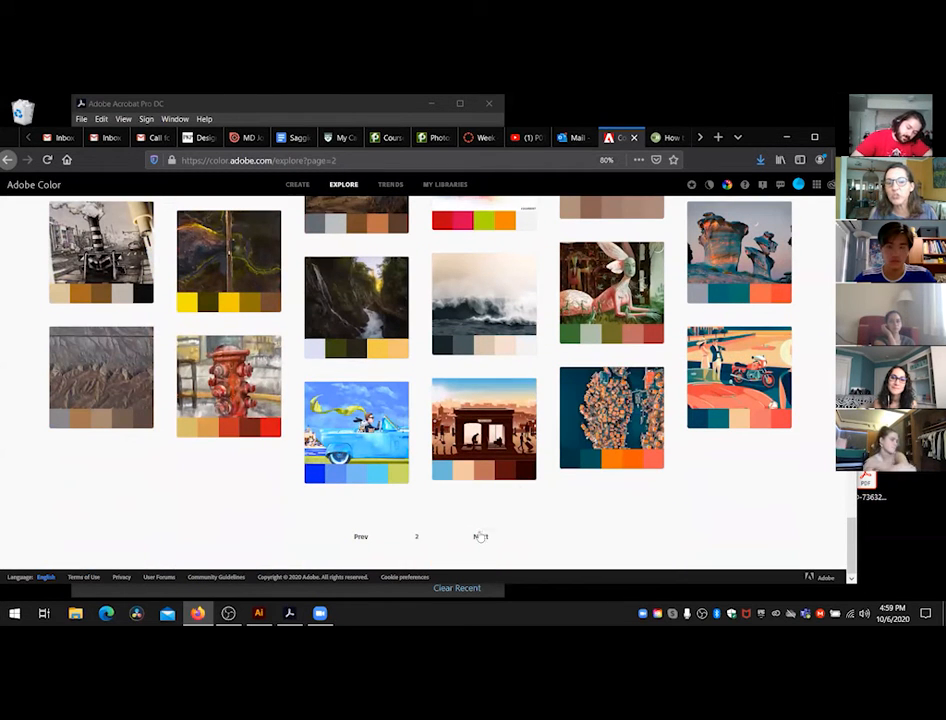
pyautogui.click(480, 537)
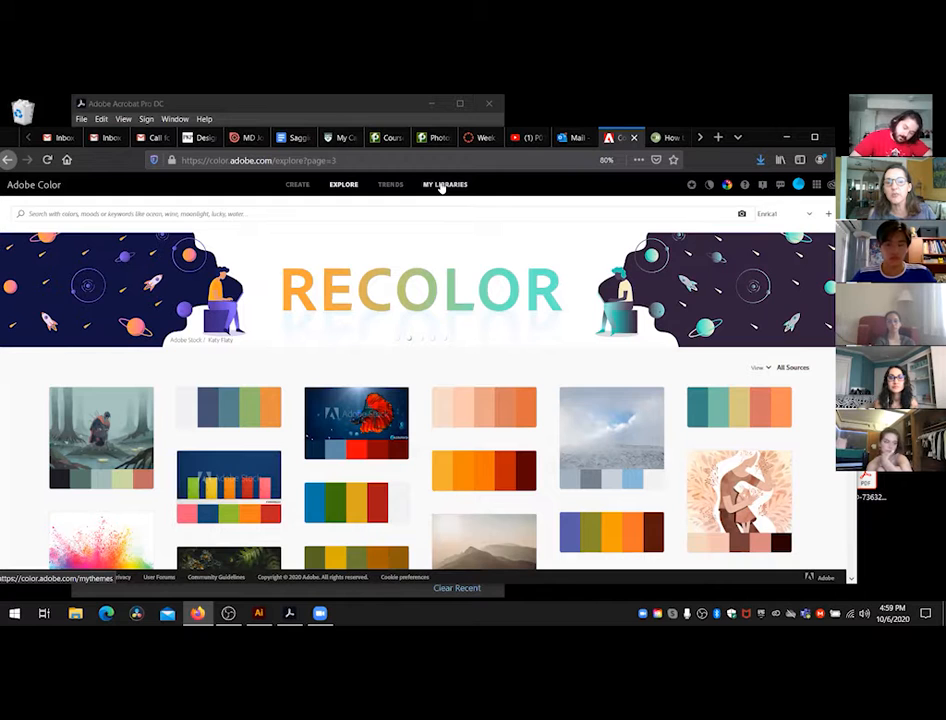
pyautogui.moveTo(475, 415)
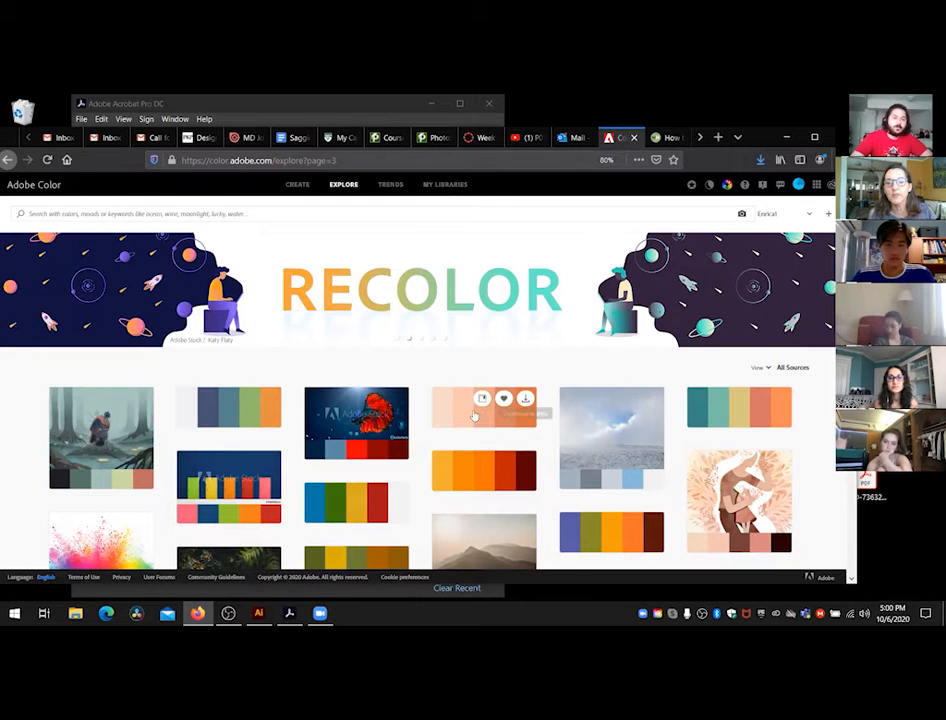
pyautogui.click(475, 415)
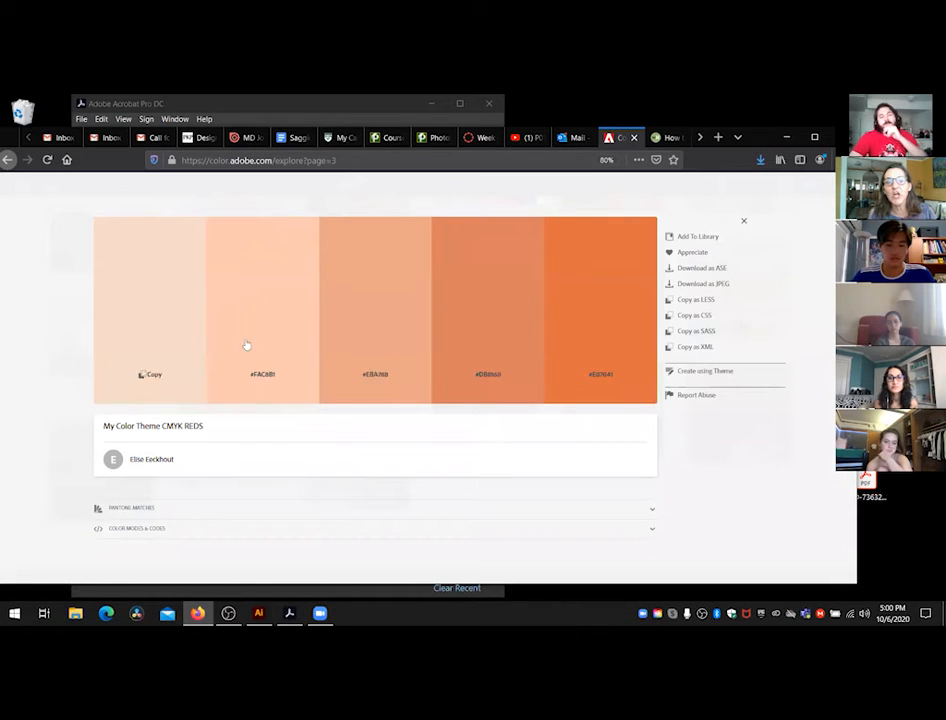
pyautogui.click(686, 268)
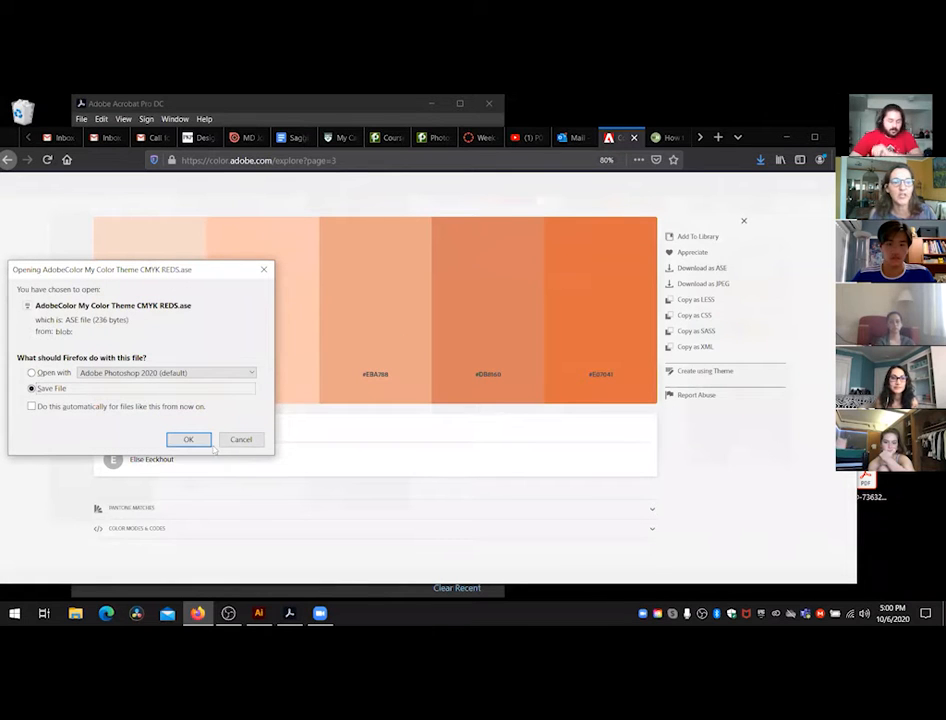
pyautogui.click(190, 440)
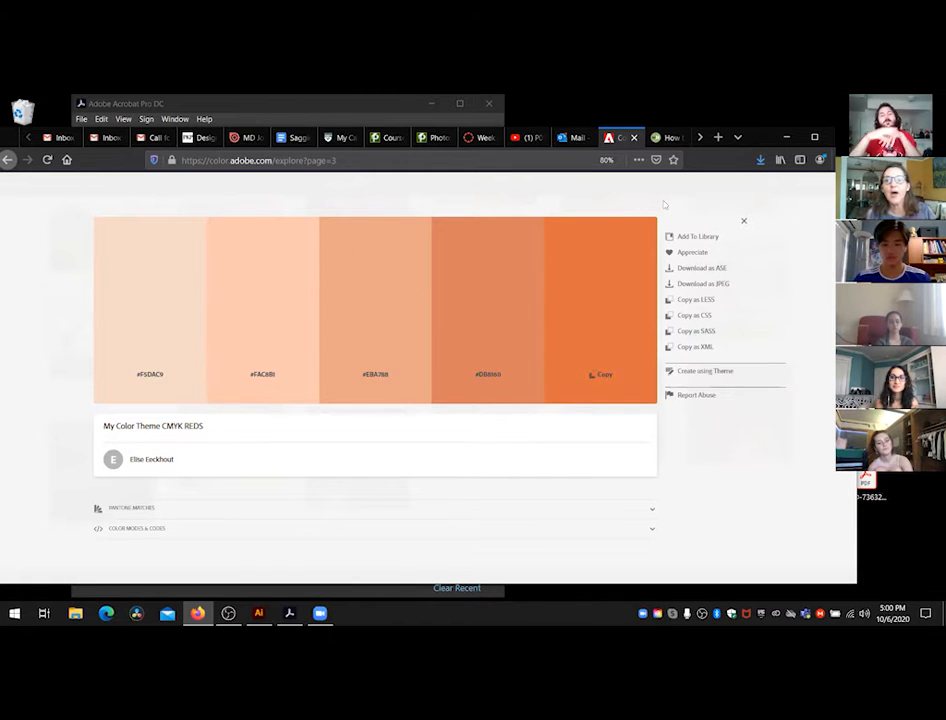
pyautogui.click(743, 222)
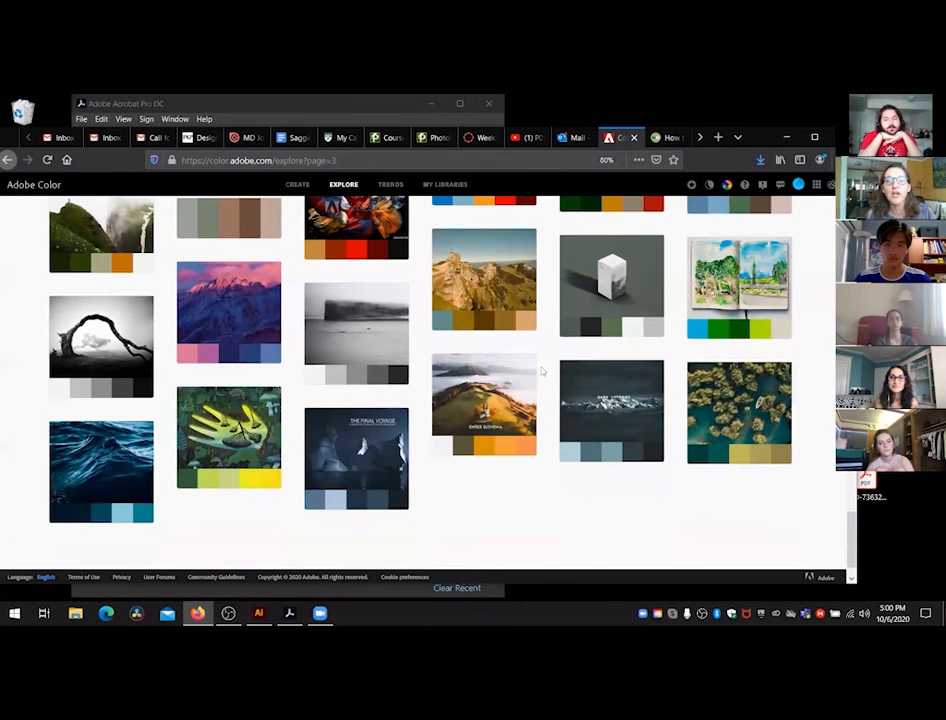
# Step: Examine the saved color themes in both personal libraries, leaving only My Library expanded
pyautogui.scroll(-2, 540, 370)
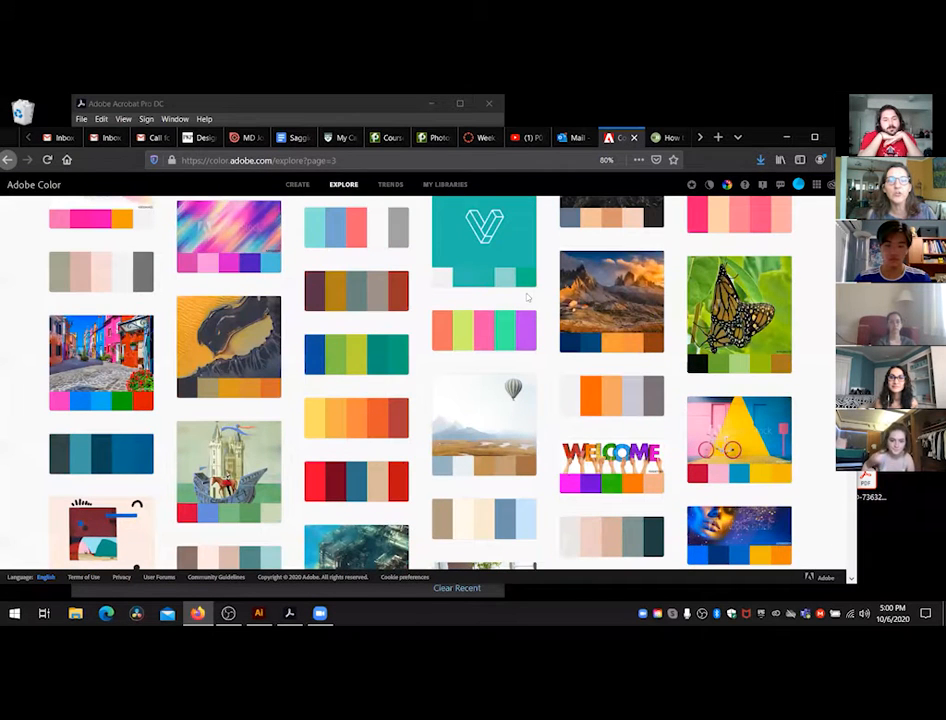
pyautogui.click(440, 186)
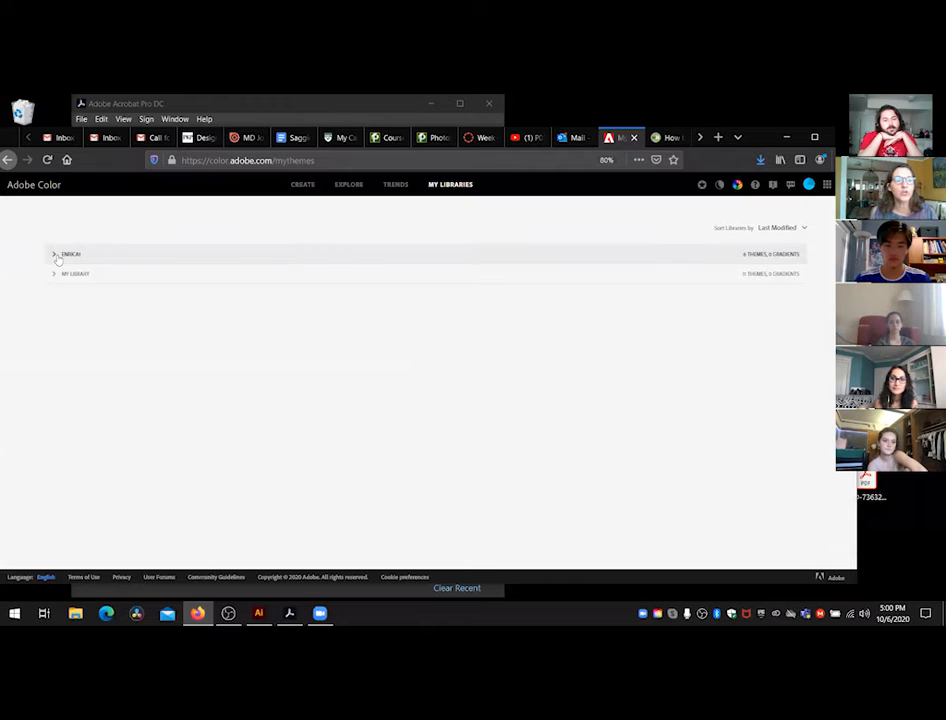
pyautogui.click(56, 257)
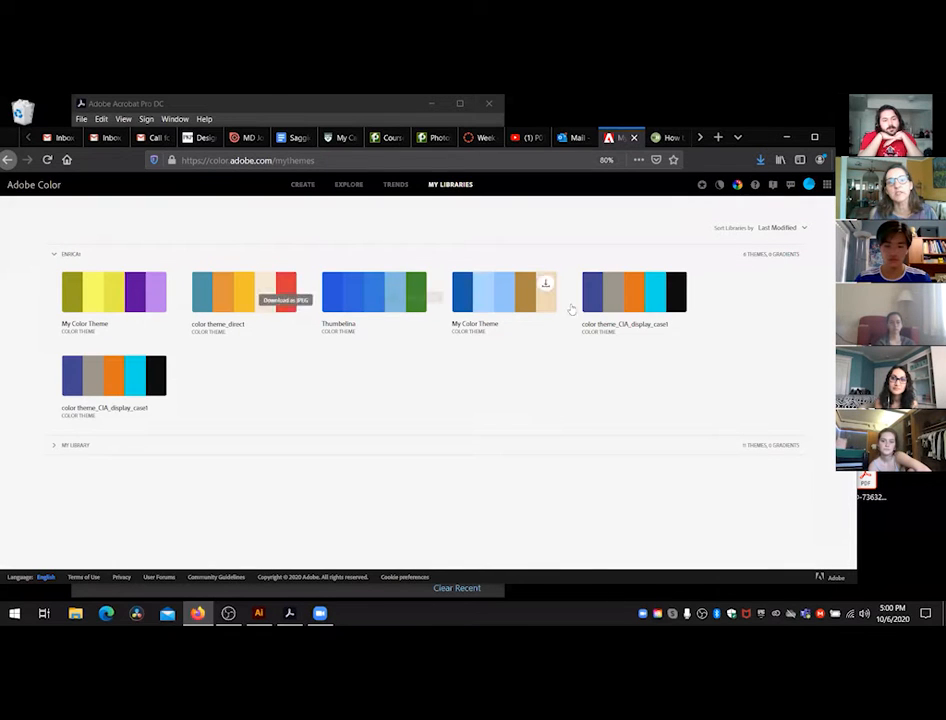
pyautogui.click(56, 257)
pyautogui.click(56, 276)
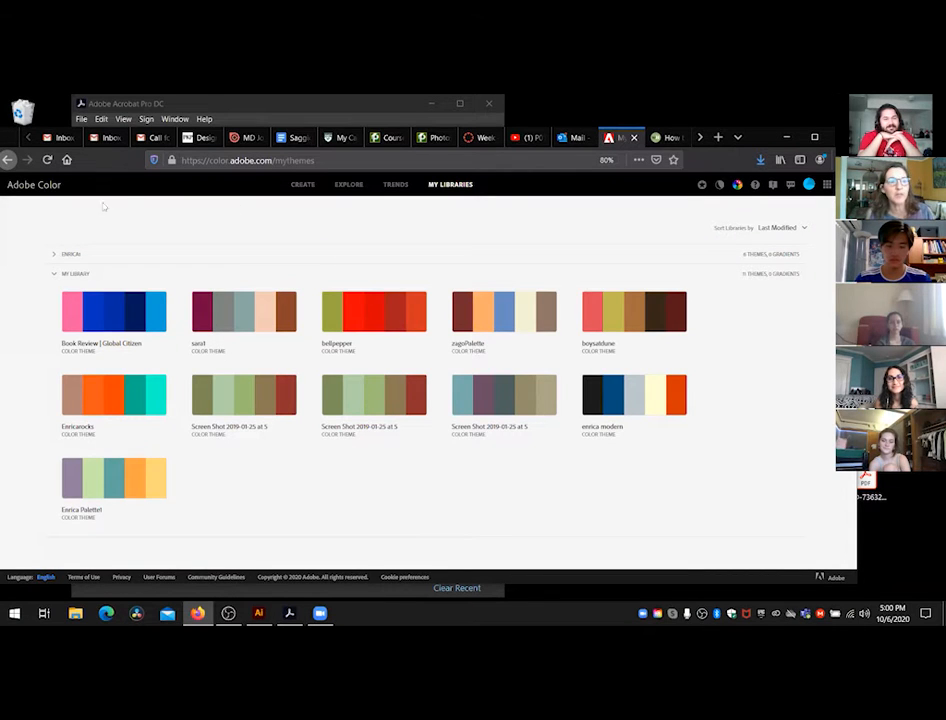
# Step: Extract a color theme from the "direct" JPG image stored in the Art182 folder on the desktop
pyautogui.click(54, 274)
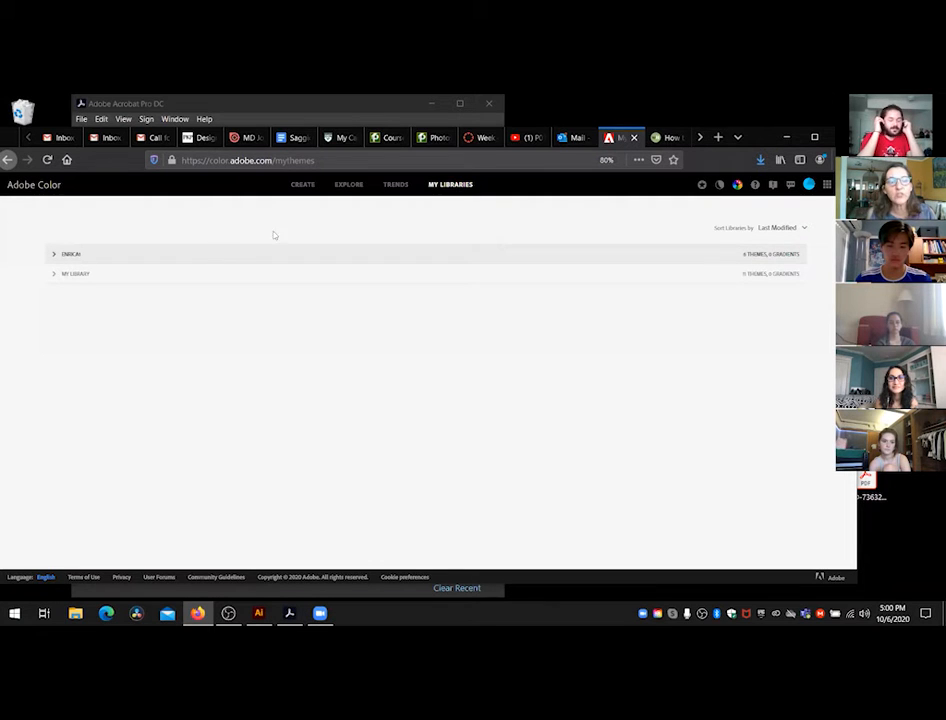
pyautogui.click(34, 186)
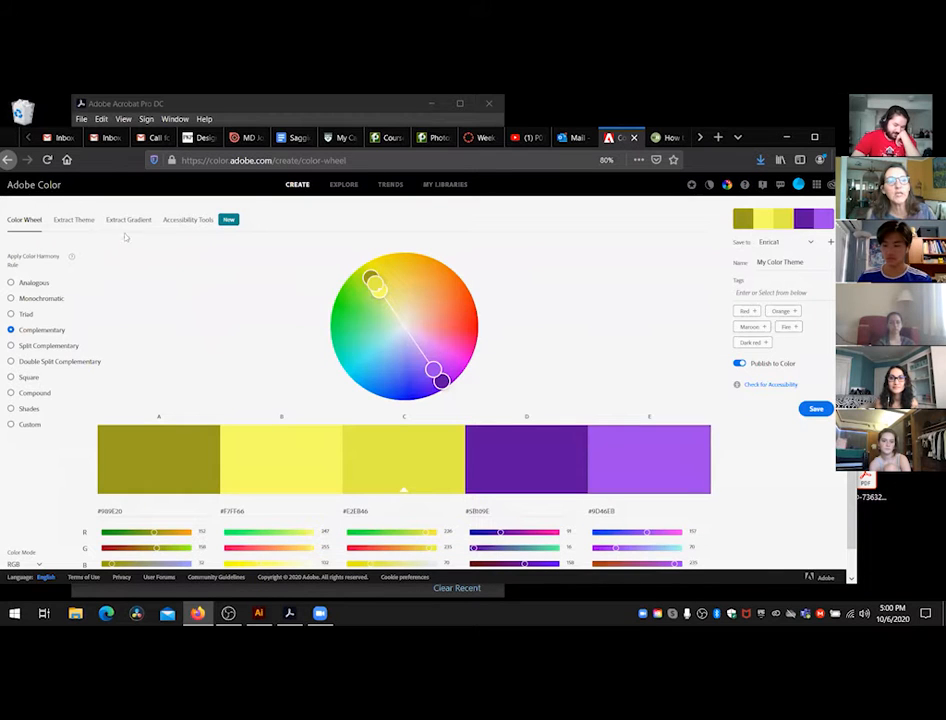
pyautogui.click(74, 221)
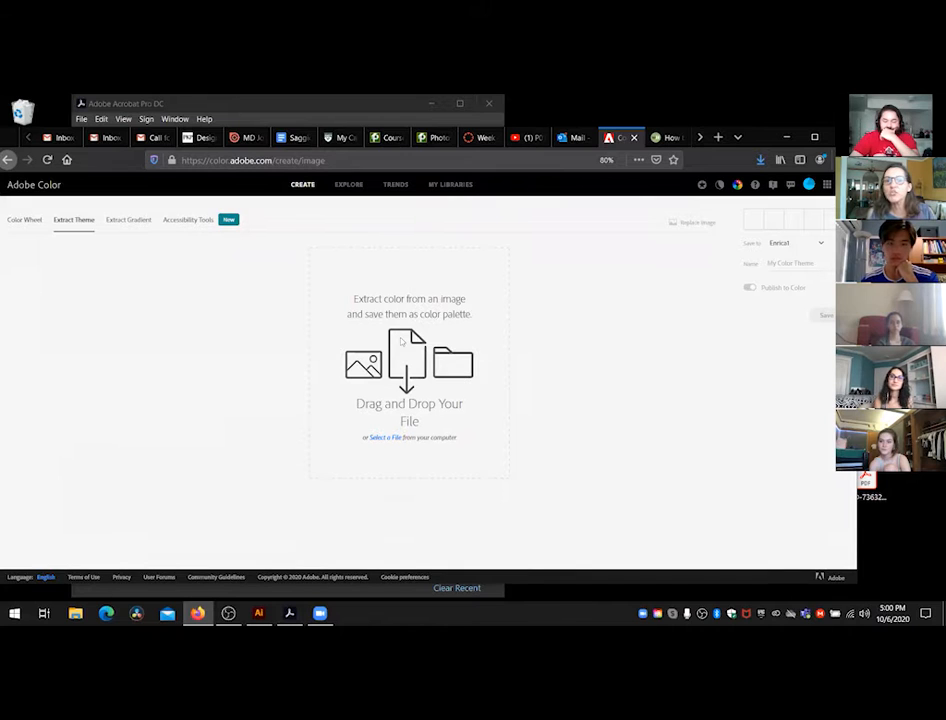
pyautogui.moveTo(759, 158); pyautogui.dragTo(596, 172)
pyautogui.click(771, 179)
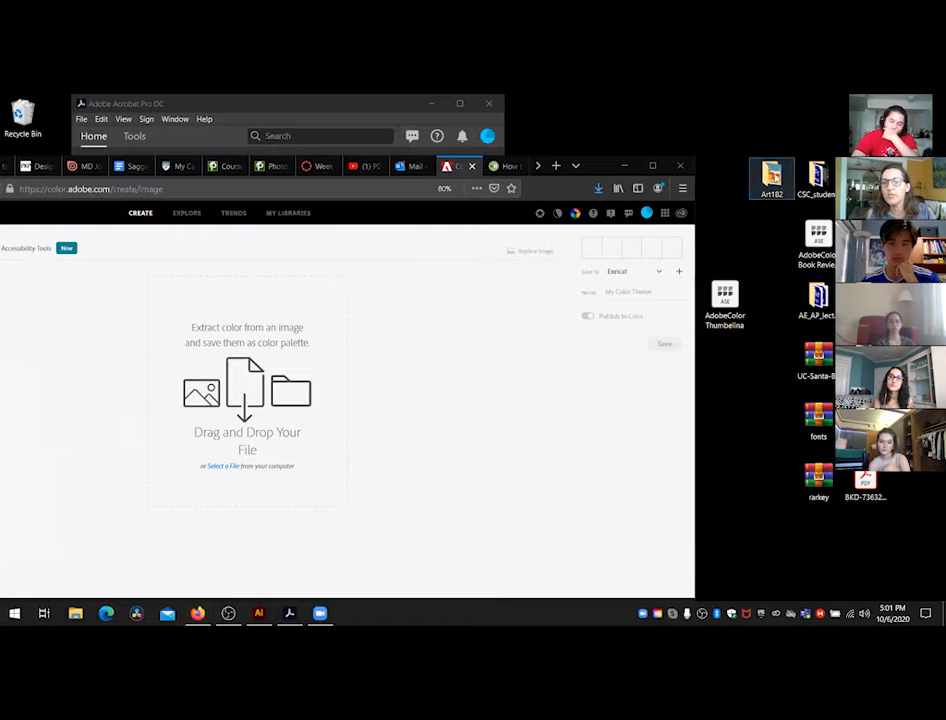
pyautogui.doubleClick(771, 179)
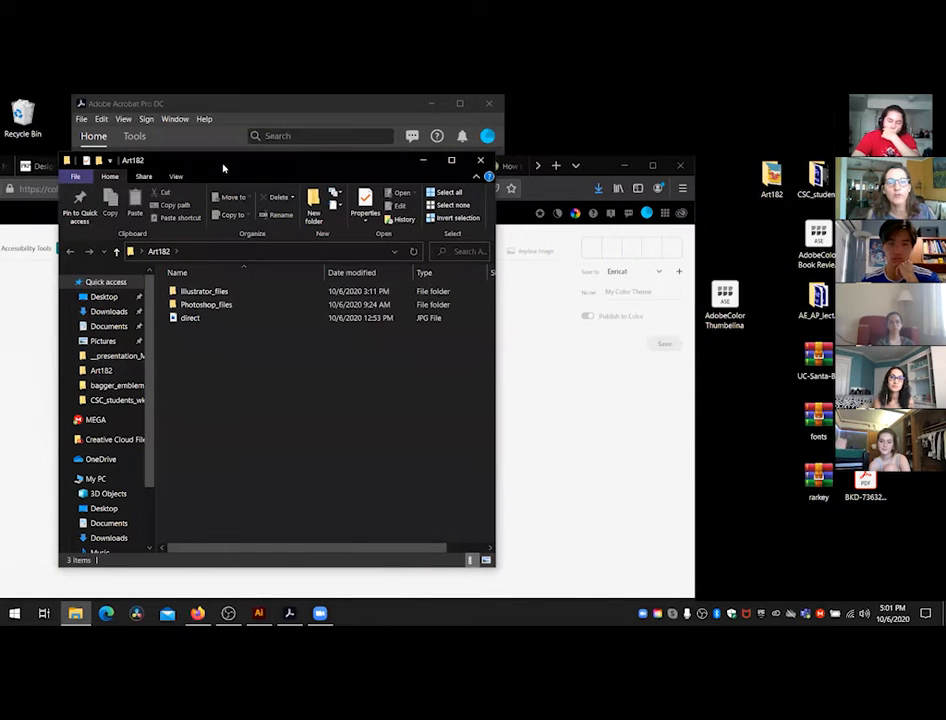
pyautogui.moveTo(223, 168); pyautogui.dragTo(719, 176)
pyautogui.click(672, 326)
pyautogui.moveTo(199, 392); pyautogui.dragTo(203, 383)
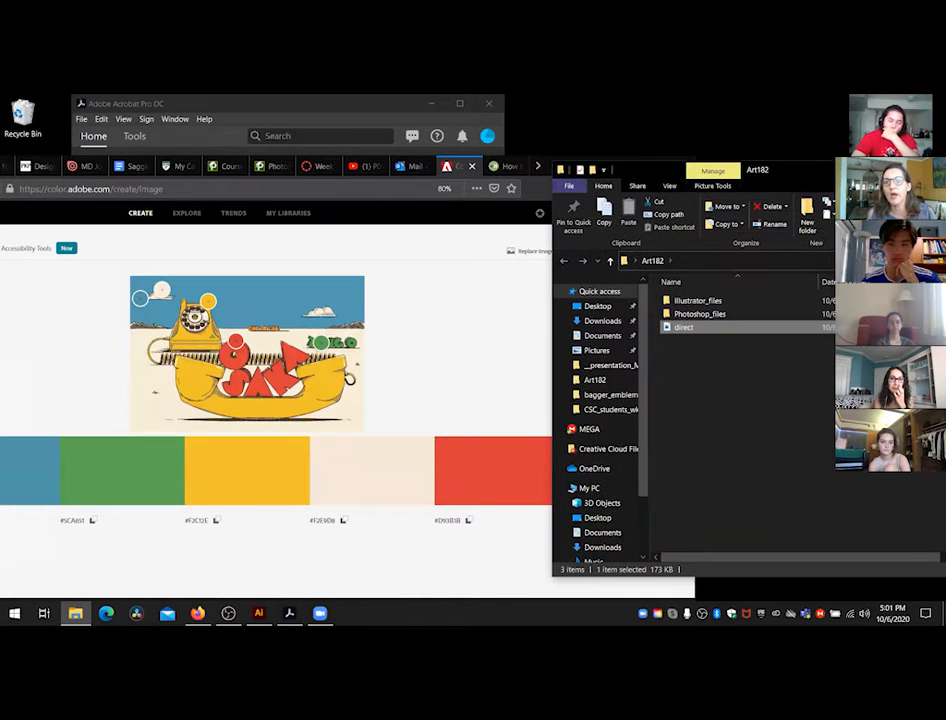
# Step: Close the Art182 folder and move the theme's green color sample onto the small orange lettering at the image's horizon
pyautogui.moveTo(650, 168); pyautogui.dragTo(600, 183)
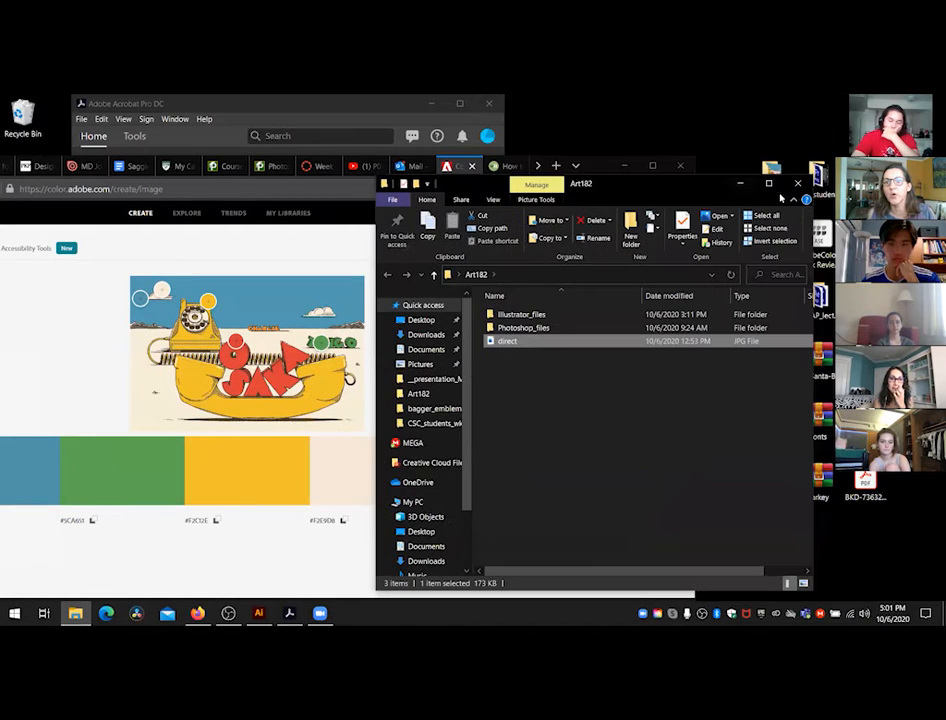
pyautogui.click(798, 186)
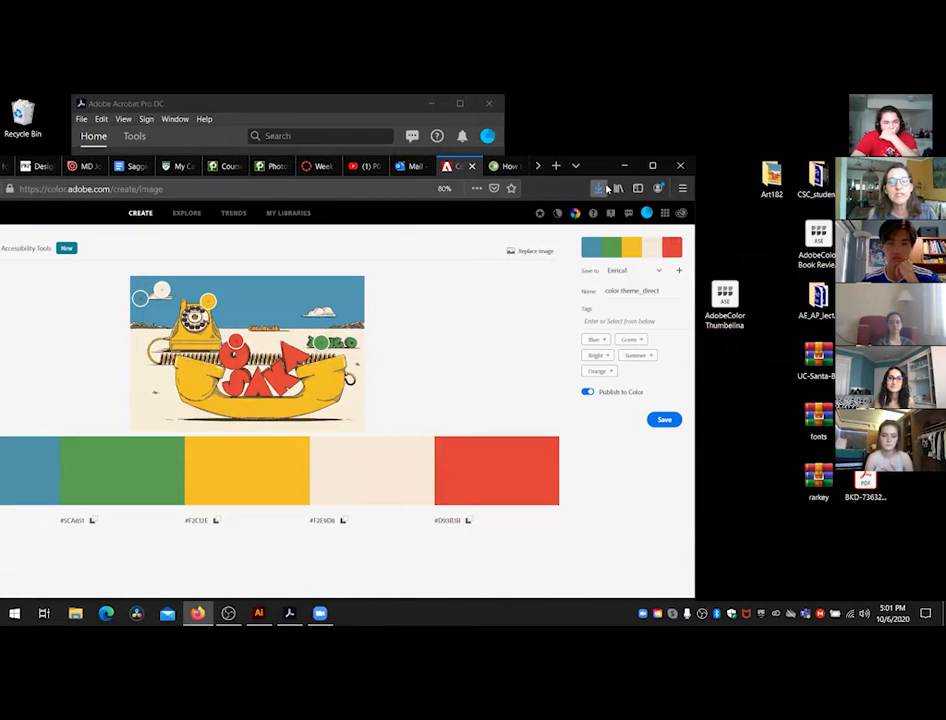
pyautogui.moveTo(613, 172); pyautogui.dragTo(795, 151)
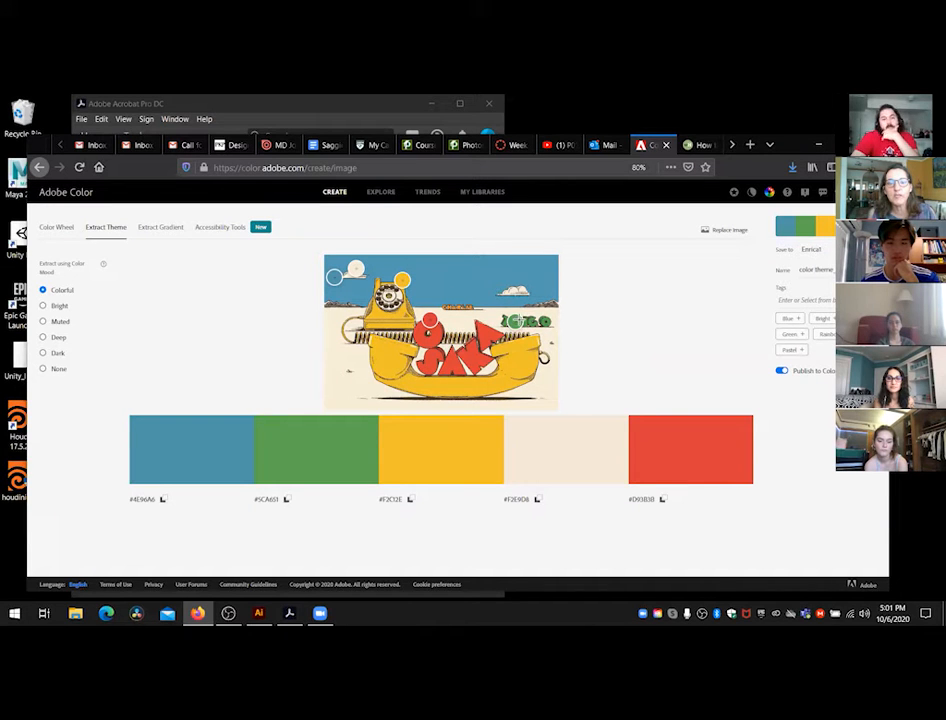
pyautogui.moveTo(517, 321); pyautogui.dragTo(467, 309)
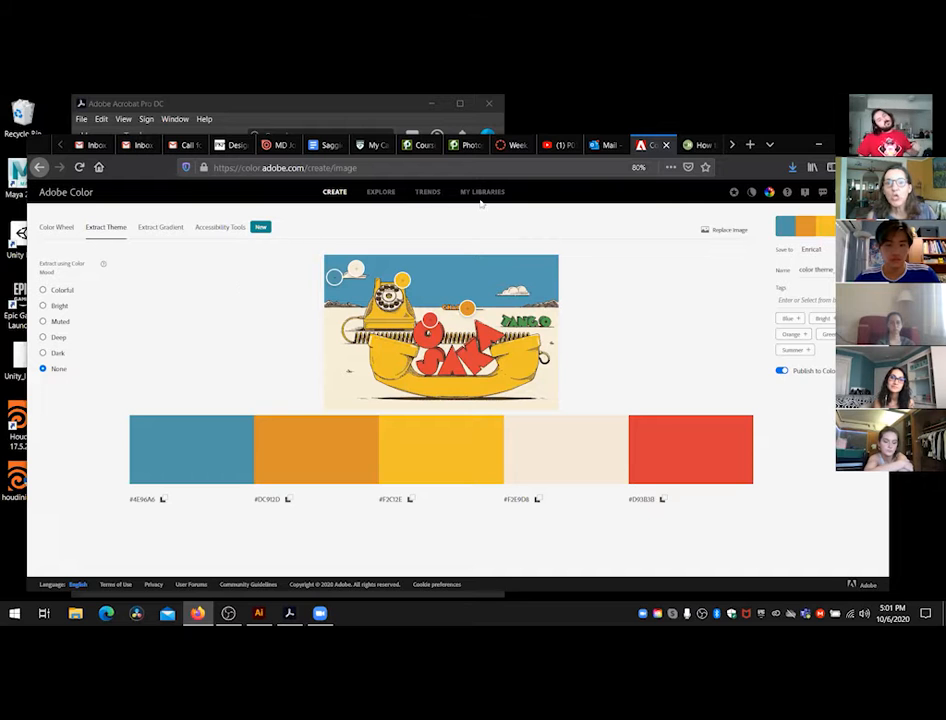
# Step: Move "AdobeColor My Color Theme" and "AdobeColor My Color Theme CMYK REDS" from the Downloads folder to the desktop, then close the folder
pyautogui.click(820, 146)
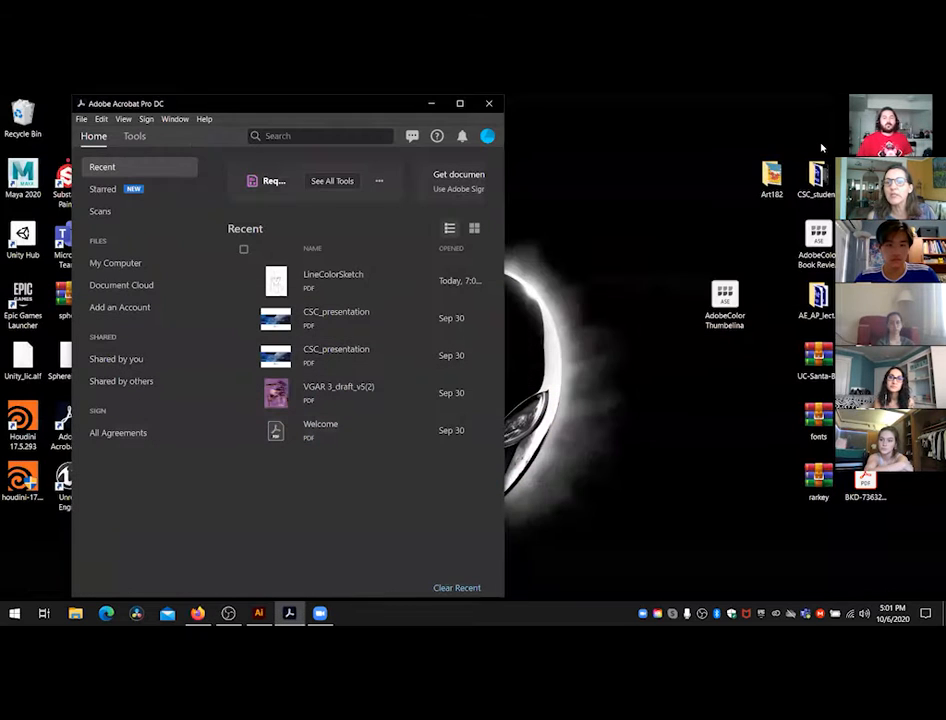
pyautogui.click(737, 299)
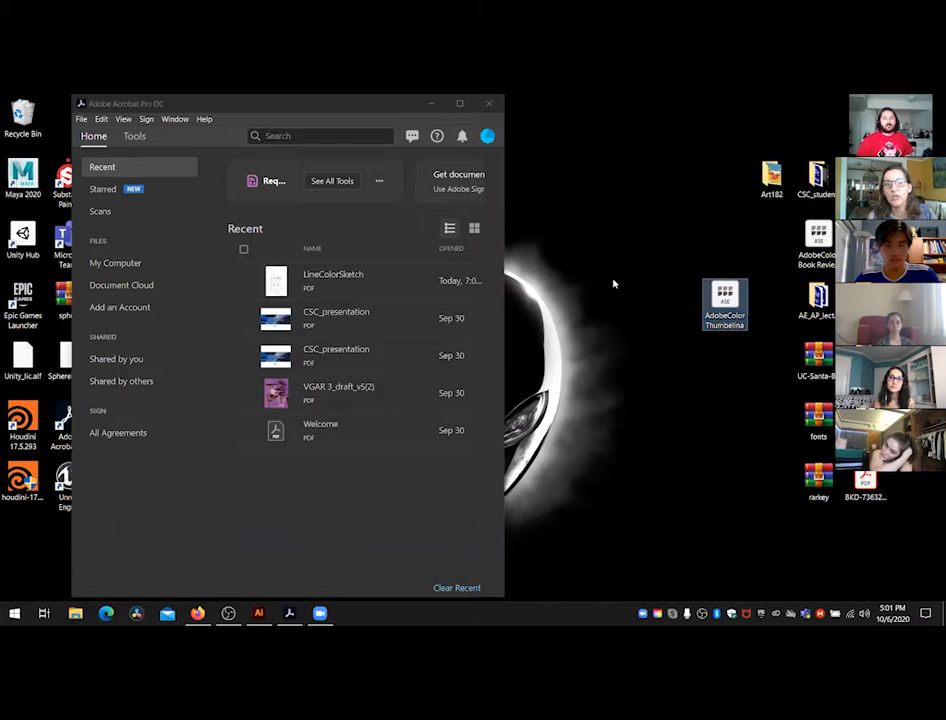
pyautogui.click(771, 180)
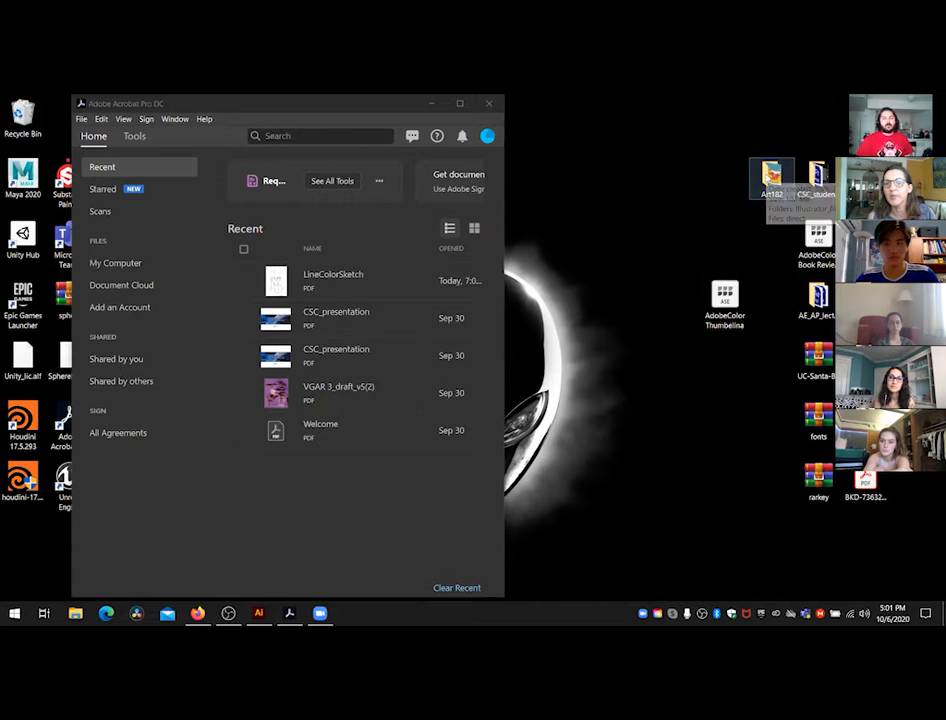
pyautogui.doubleClick(771, 180)
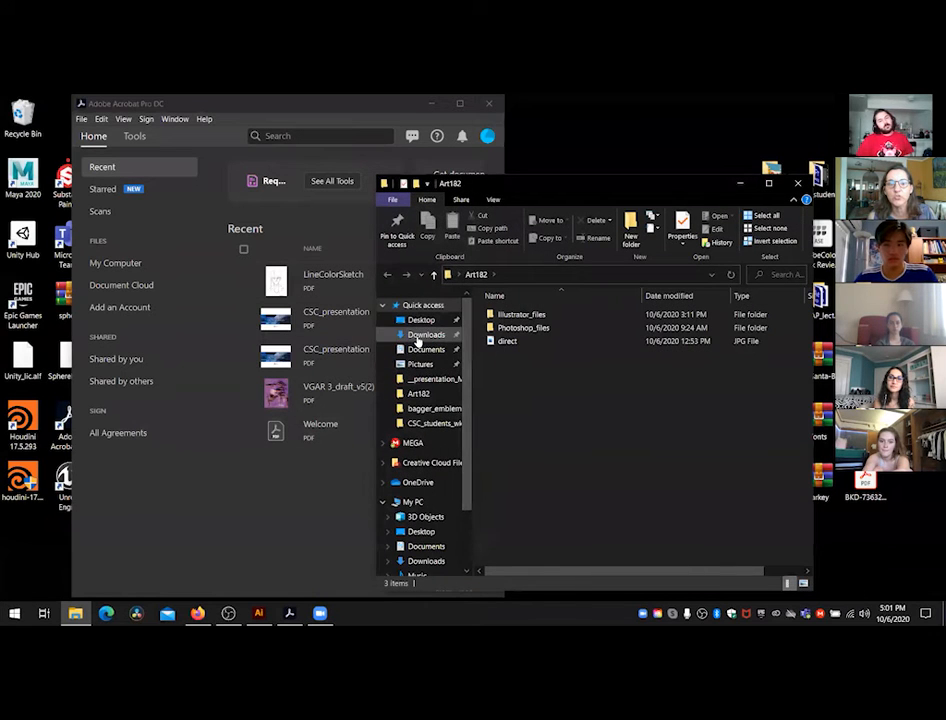
pyautogui.click(420, 334)
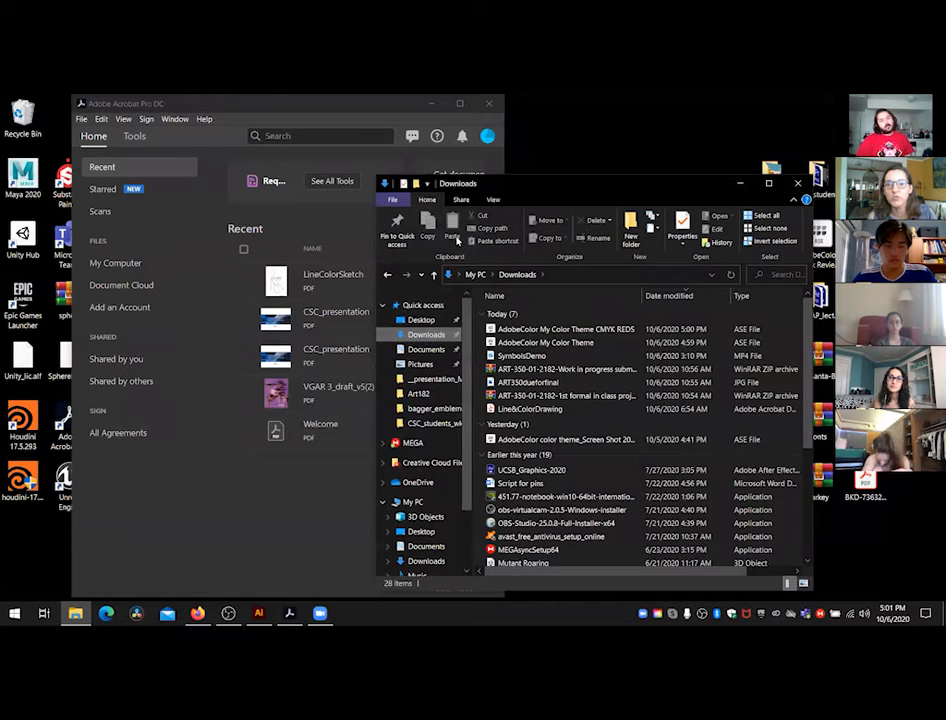
pyautogui.moveTo(547, 196); pyautogui.dragTo(669, 313)
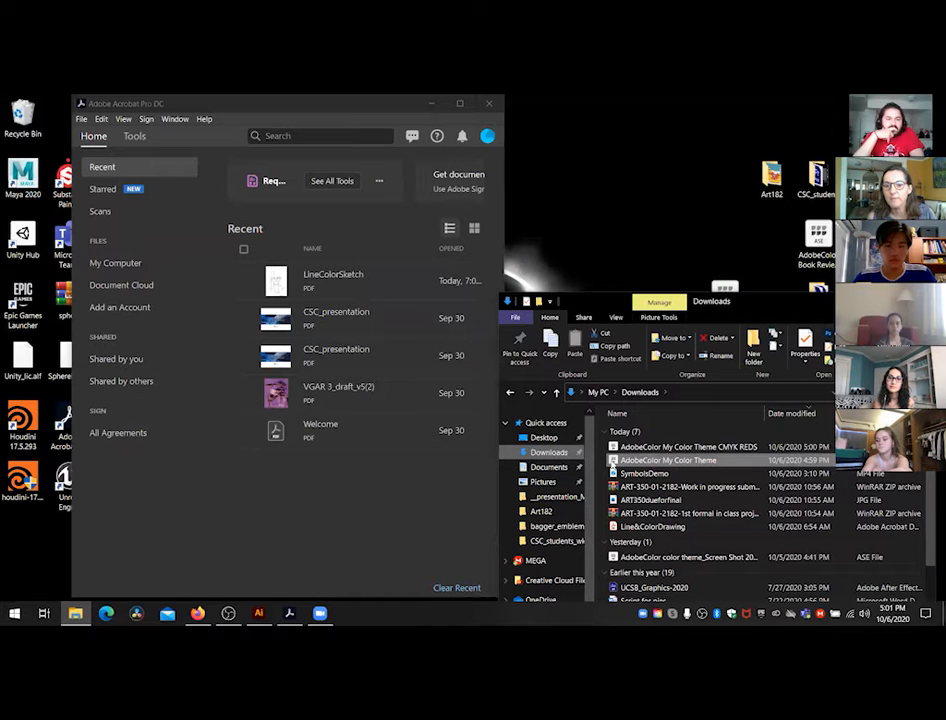
pyautogui.moveTo(660, 460); pyautogui.dragTo(724, 188)
pyautogui.moveTo(613, 449); pyautogui.dragTo(728, 276)
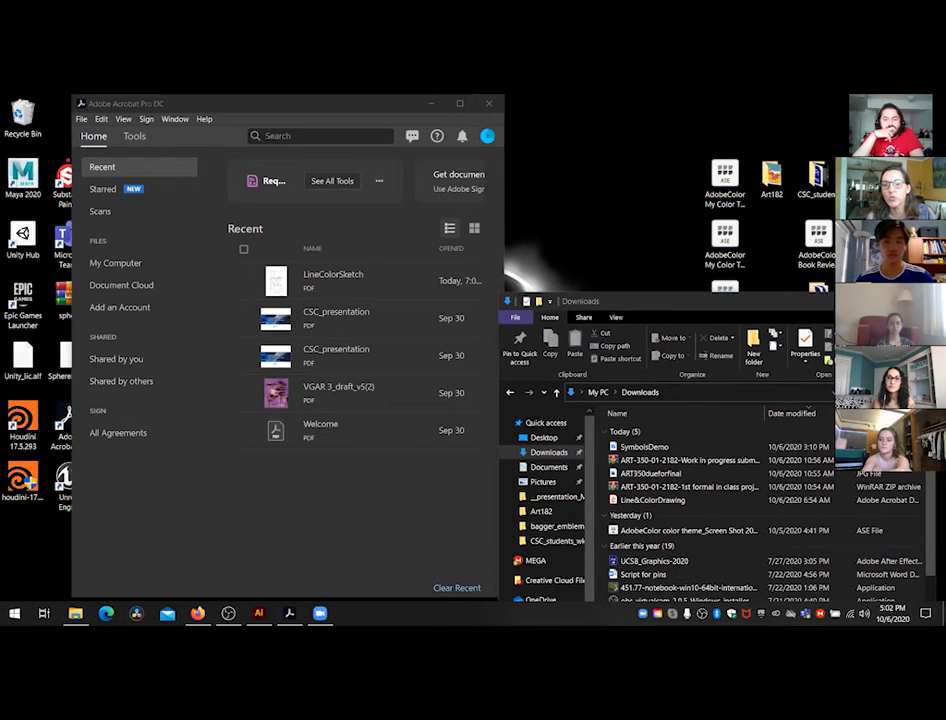
pyautogui.click(922, 301)
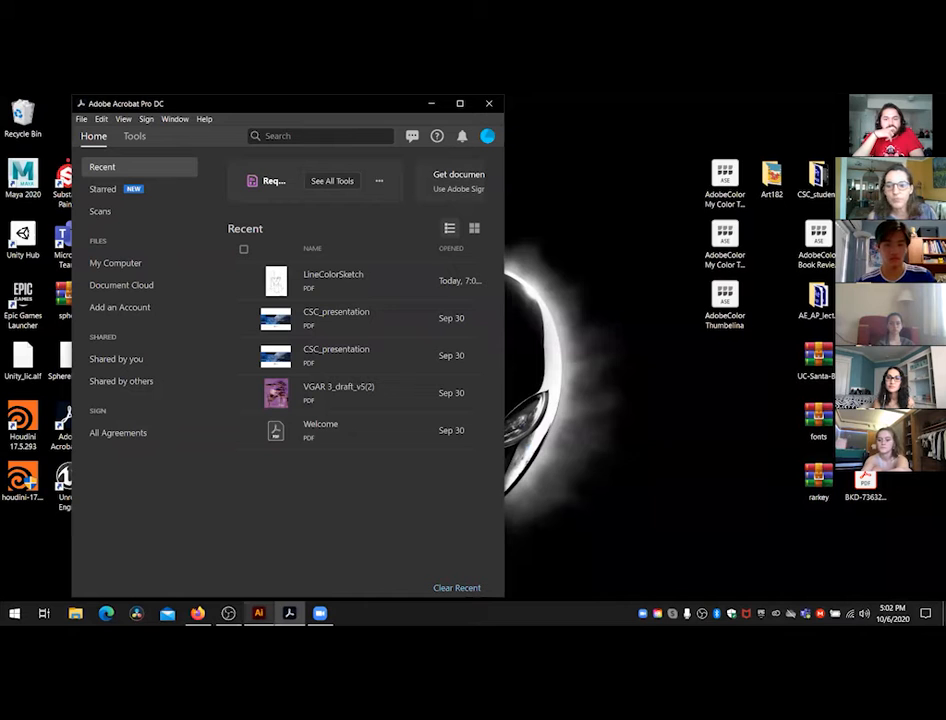
# Step: Back in Adobe Color, look over the Extract Gradient, Color Wheel and Trends pages, finishing on the color wheel
pyautogui.moveTo(259, 613)
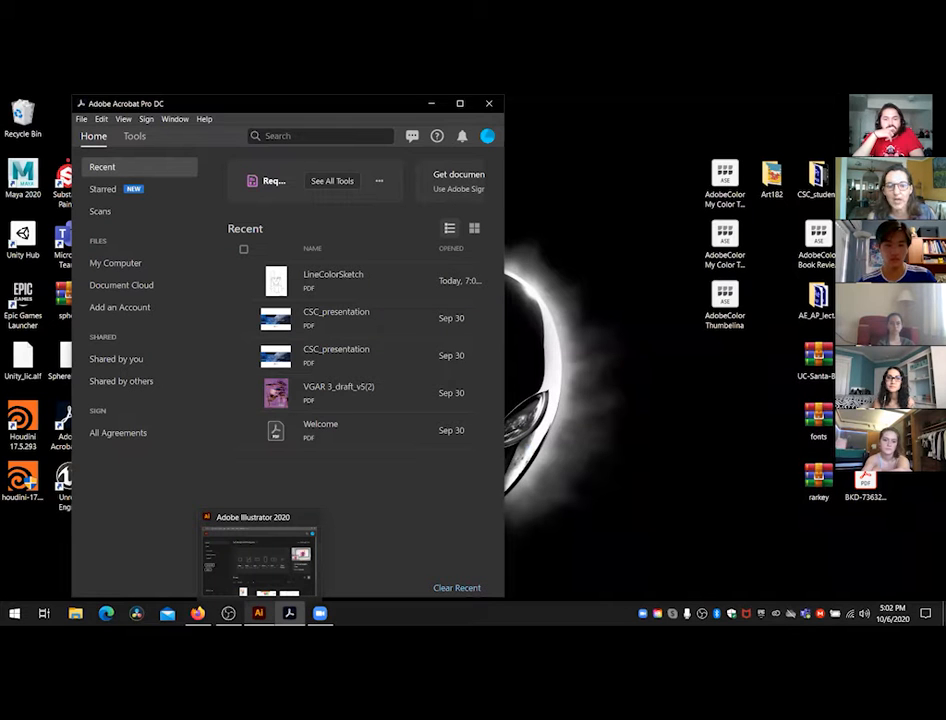
pyautogui.moveTo(198, 613)
pyautogui.click(195, 521)
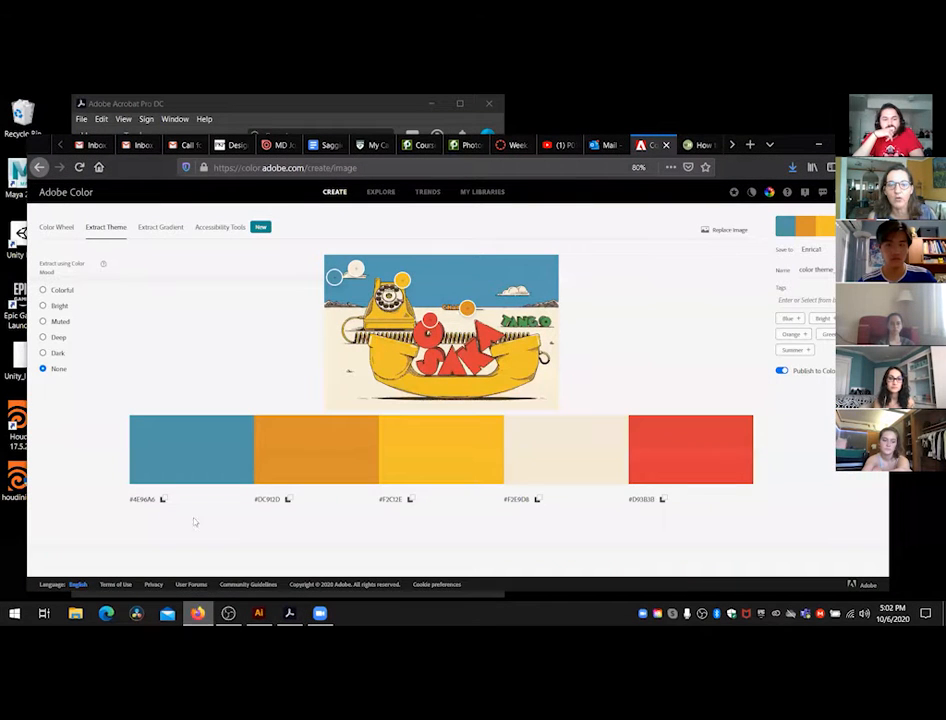
pyautogui.click(153, 231)
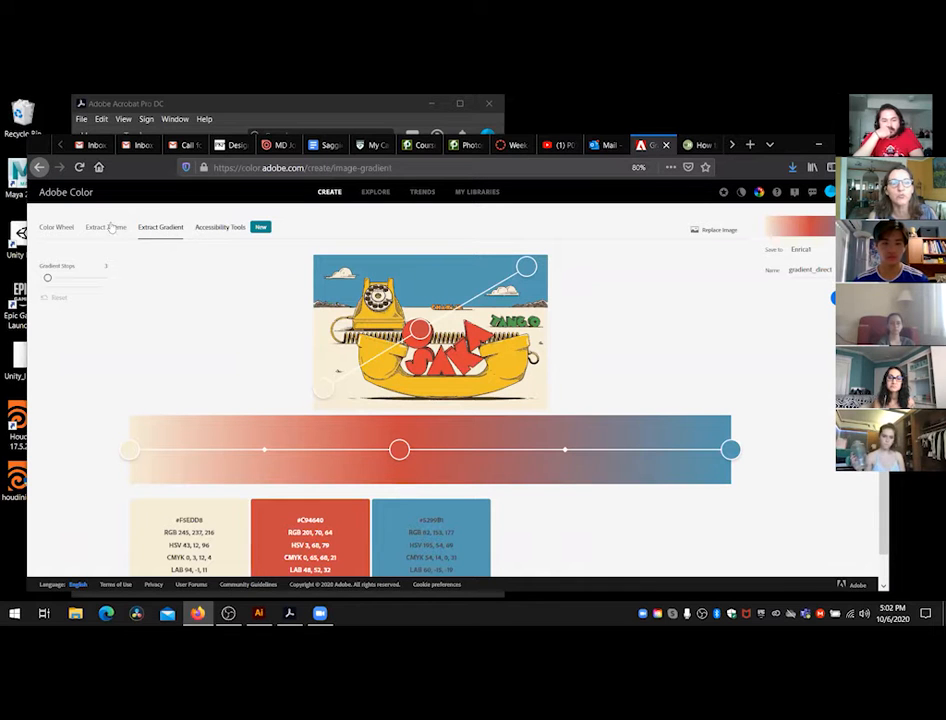
pyautogui.click(57, 227)
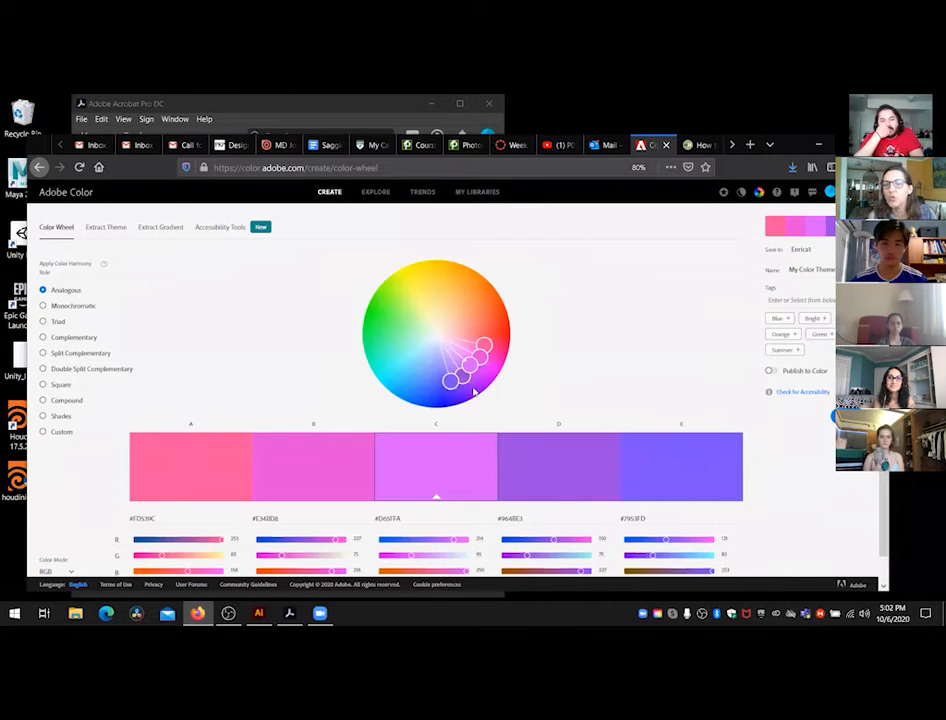
pyautogui.click(426, 194)
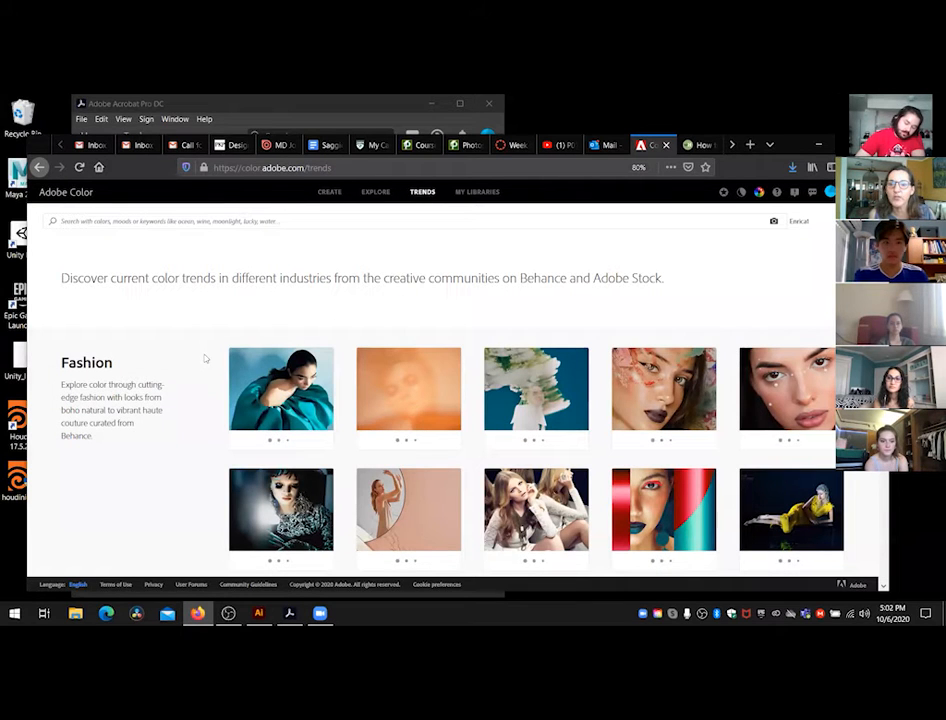
pyautogui.click(327, 193)
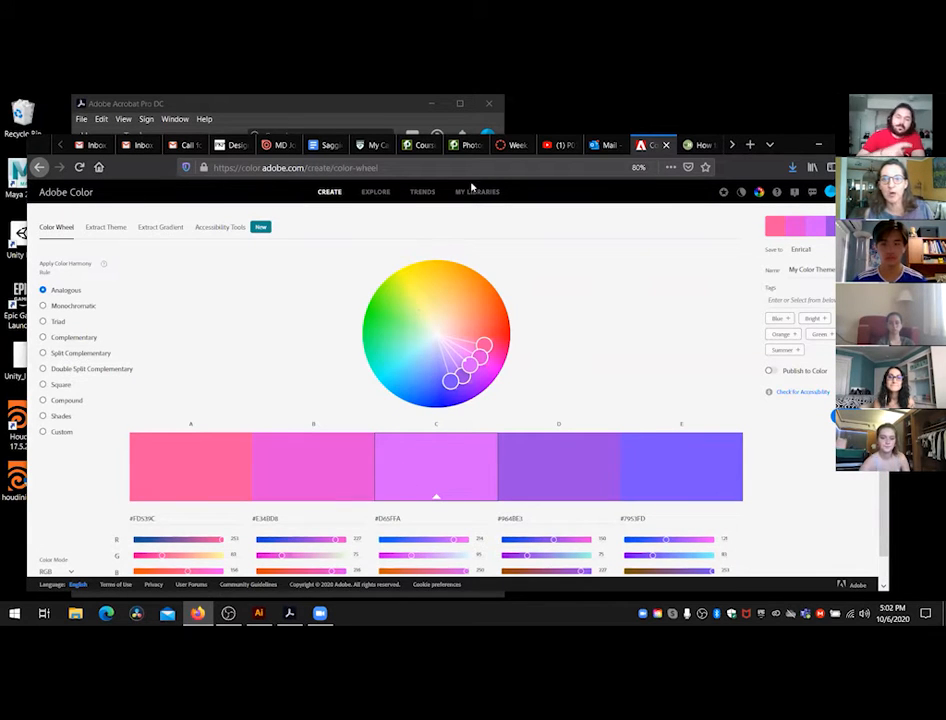
# Step: Switch to Adobe Illustrator and create a new Letter document, 612 x 792 pt, in CMYK color mode
pyautogui.click(816, 144)
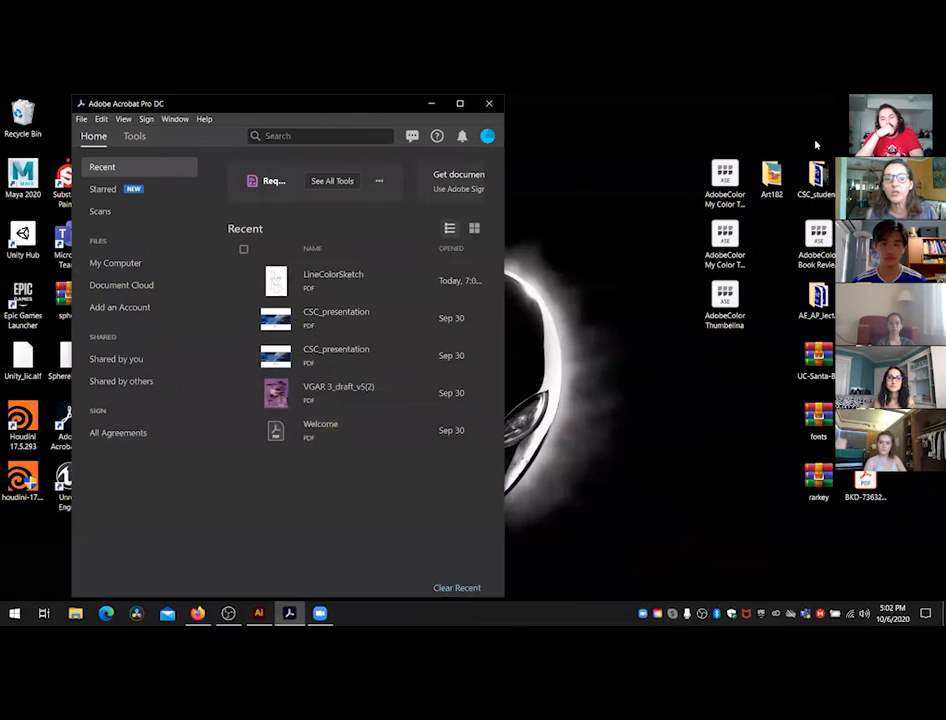
pyautogui.click(258, 613)
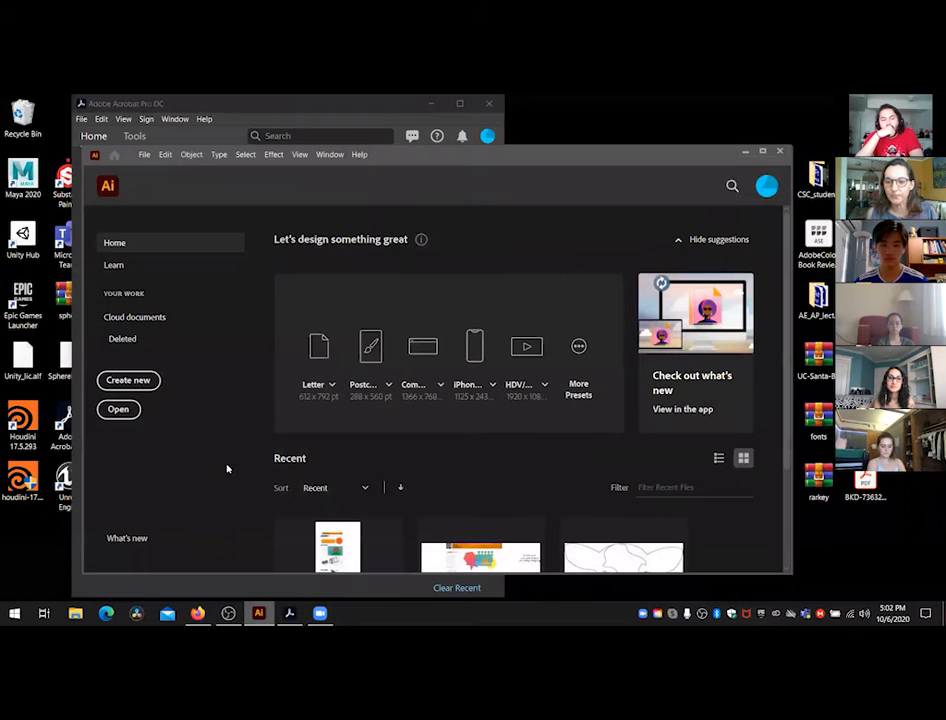
pyautogui.click(128, 380)
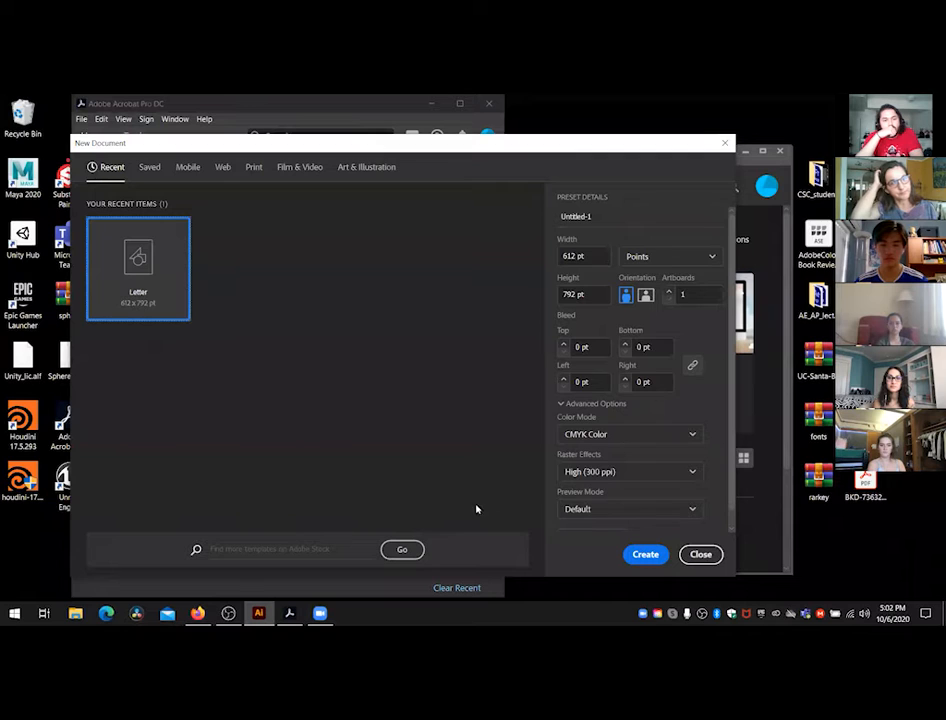
pyautogui.click(640, 554)
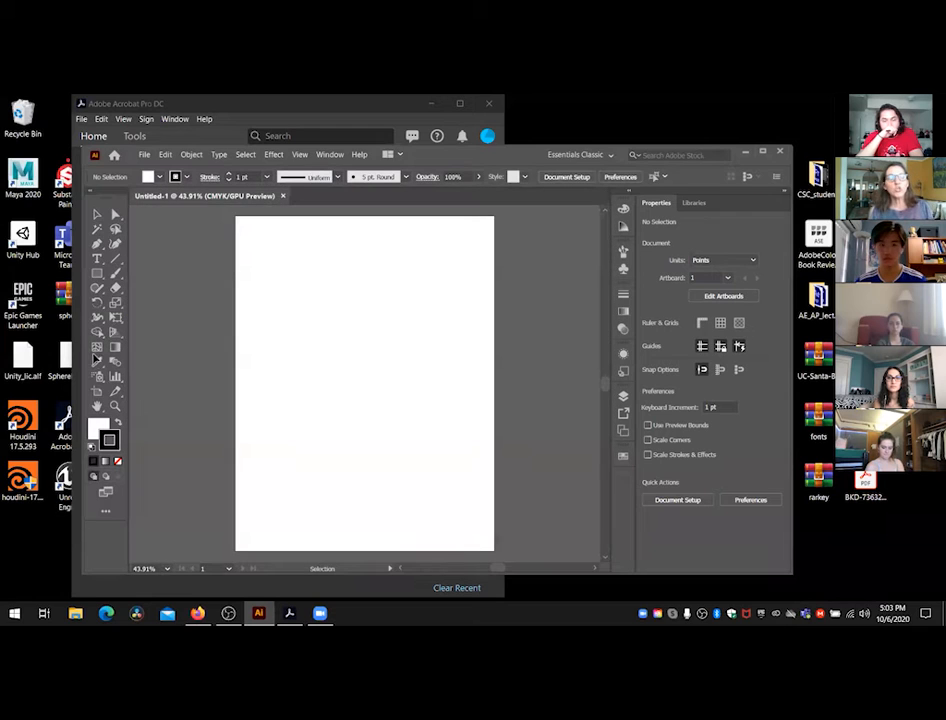
# Step: Draw an upright ellipse about 172 pt wide and 219 pt high in the upper half of the artboard
pyautogui.click(97, 276)
pyautogui.click(150, 302)
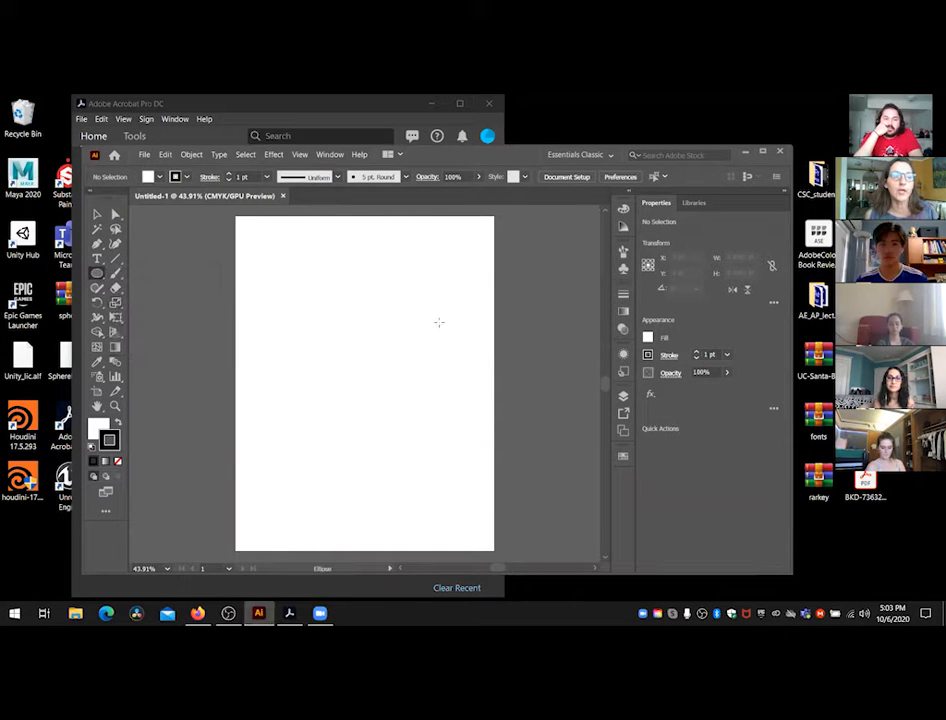
pyautogui.moveTo(327, 270); pyautogui.dragTo(402, 364)
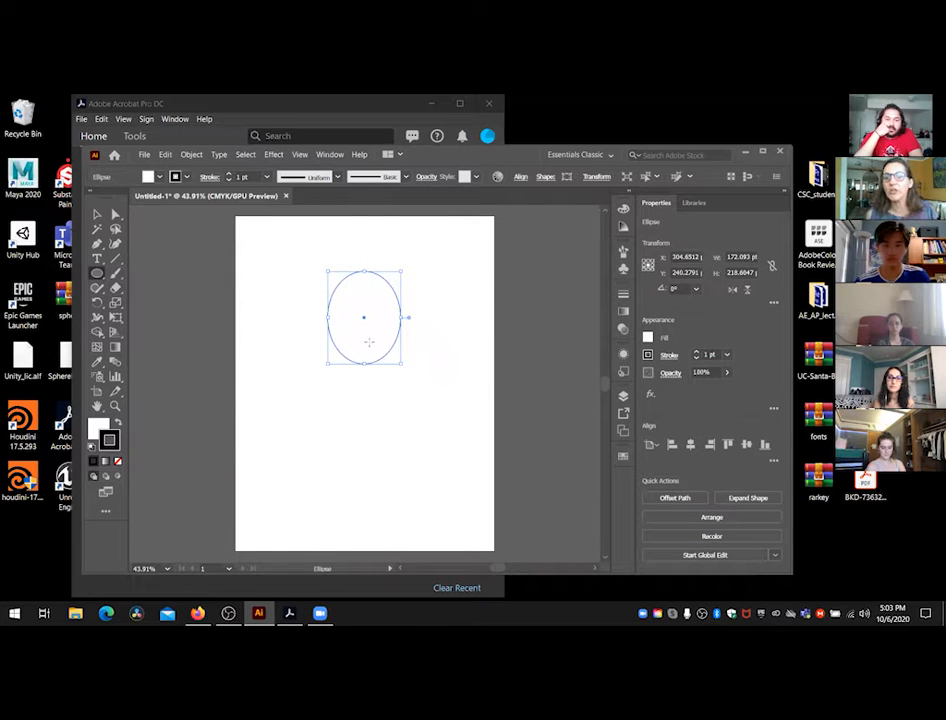
# Step: Fill the ellipse with the light pink #EDBEBE and display the document's color swatches
pyautogui.click(619, 456)
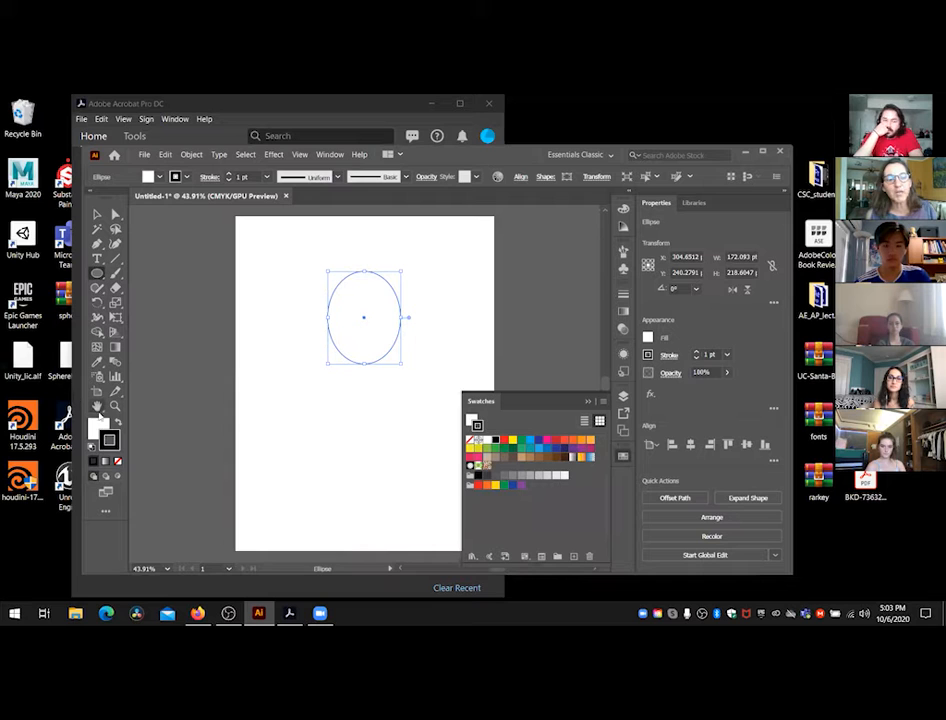
pyautogui.doubleClick(98, 428)
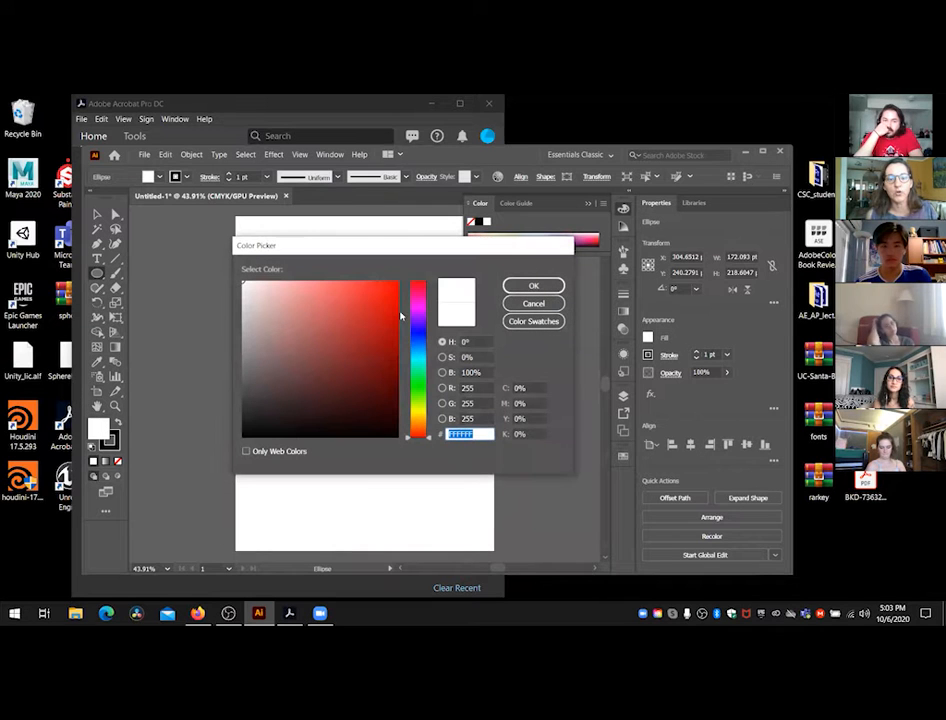
pyautogui.click(272, 291)
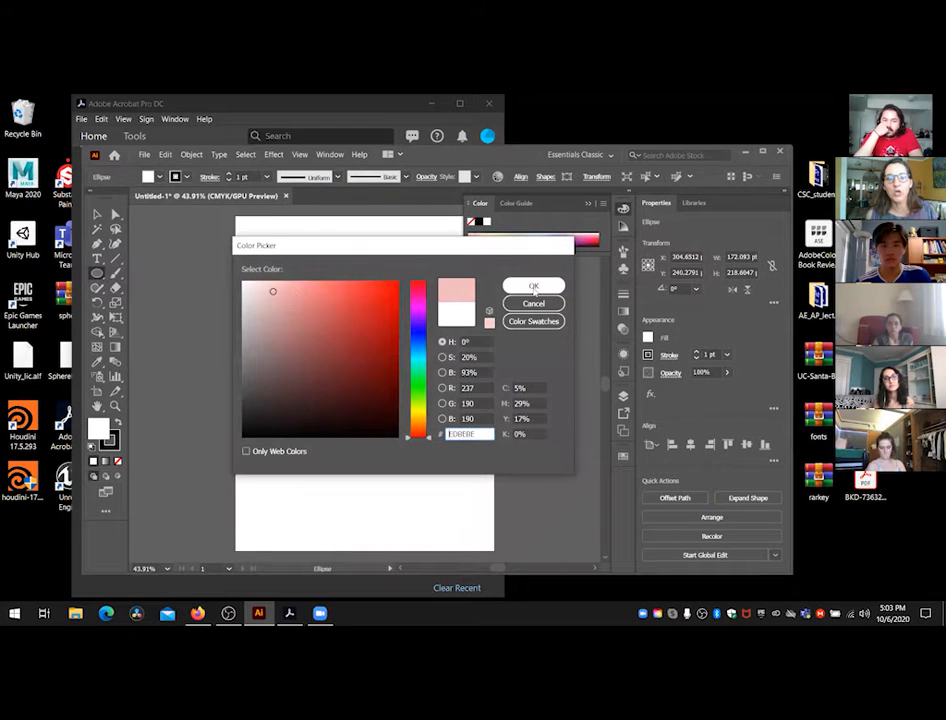
pyautogui.click(534, 286)
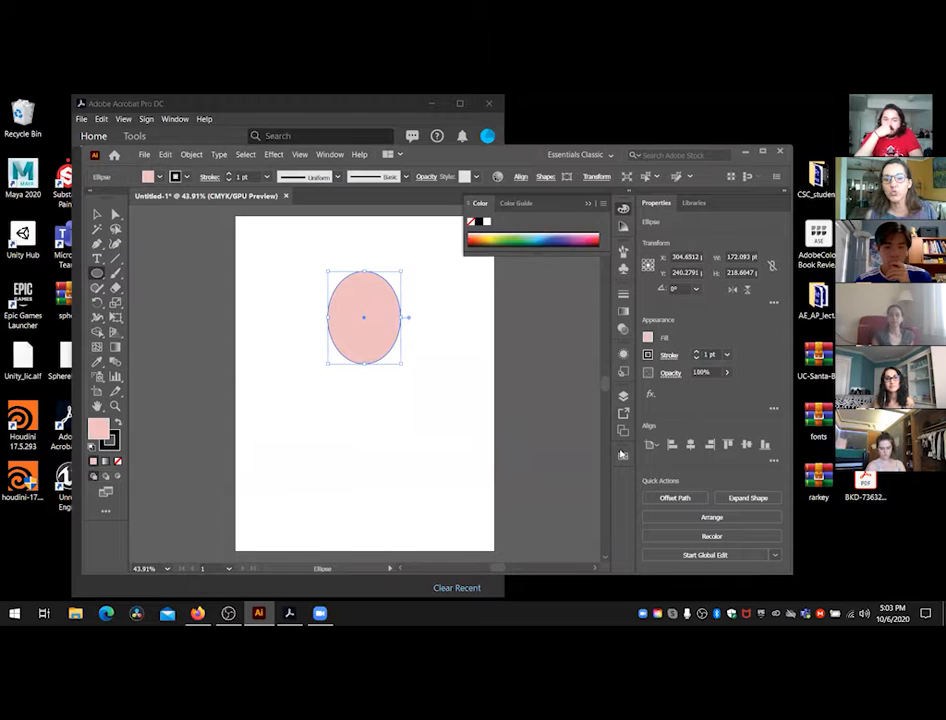
pyautogui.click(623, 455)
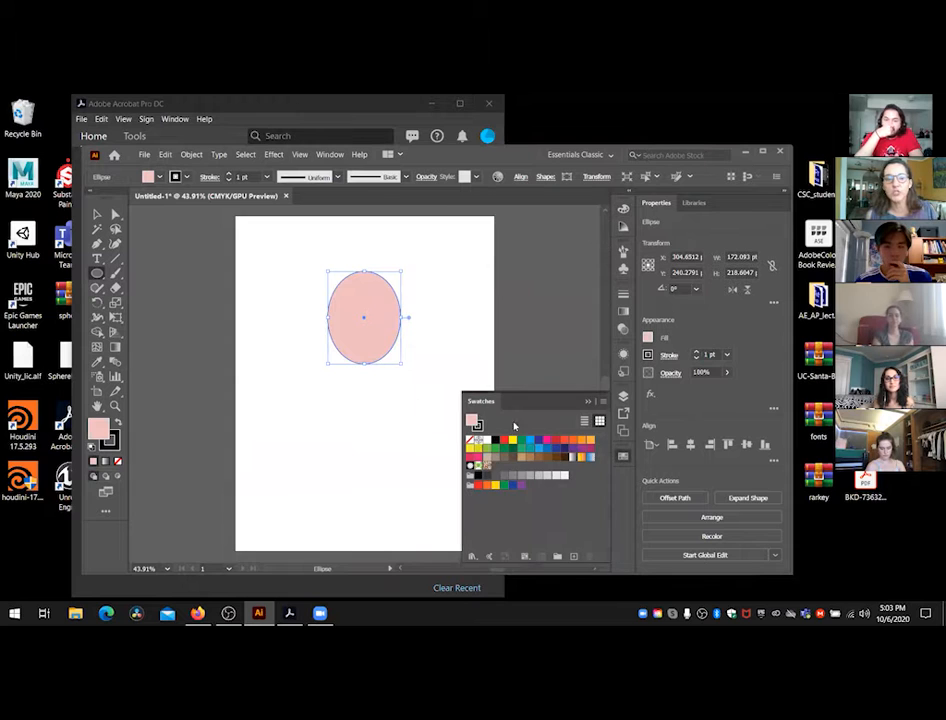
# Step: Load the AdobeColor My Color Theme file from the Desktop as a swatch library and enlarge its floating swatch window beside the ellipse
pyautogui.click(603, 402)
pyautogui.moveTo(624, 367)
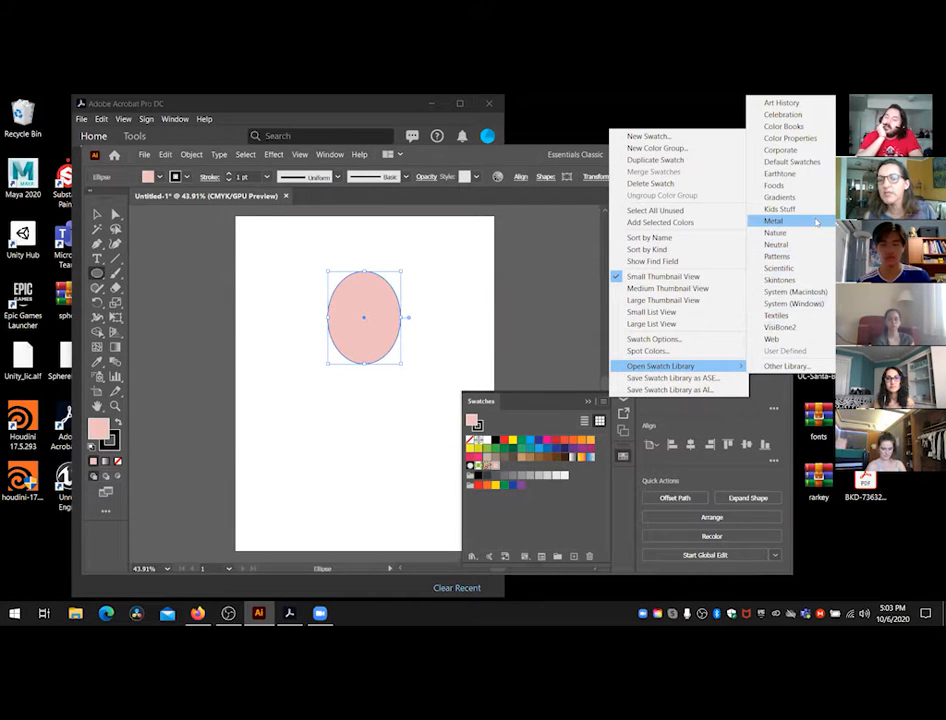
pyautogui.click(785, 366)
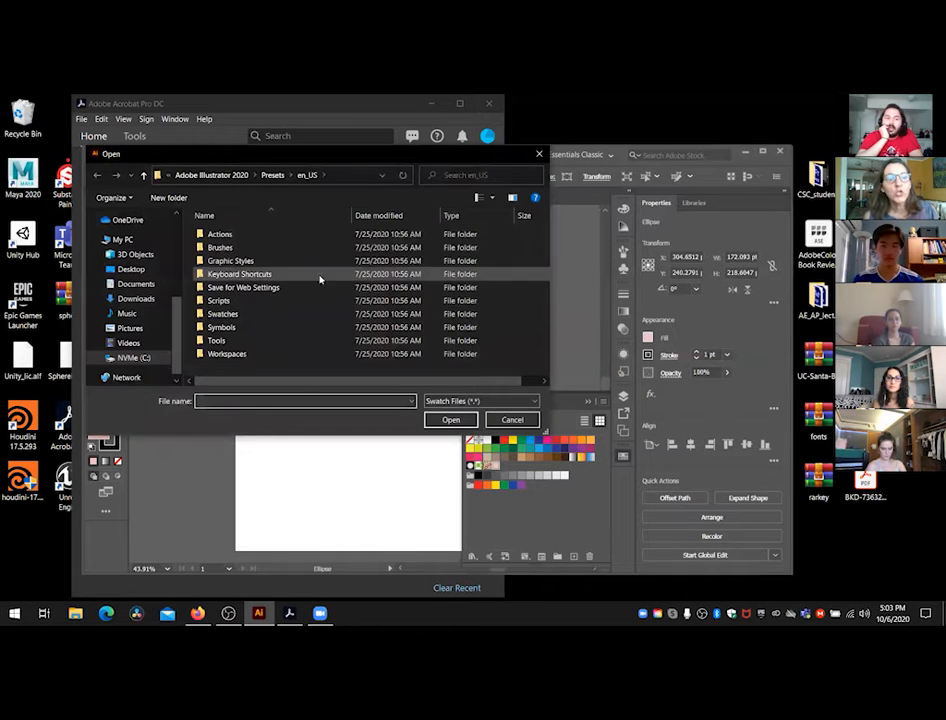
pyautogui.click(131, 271)
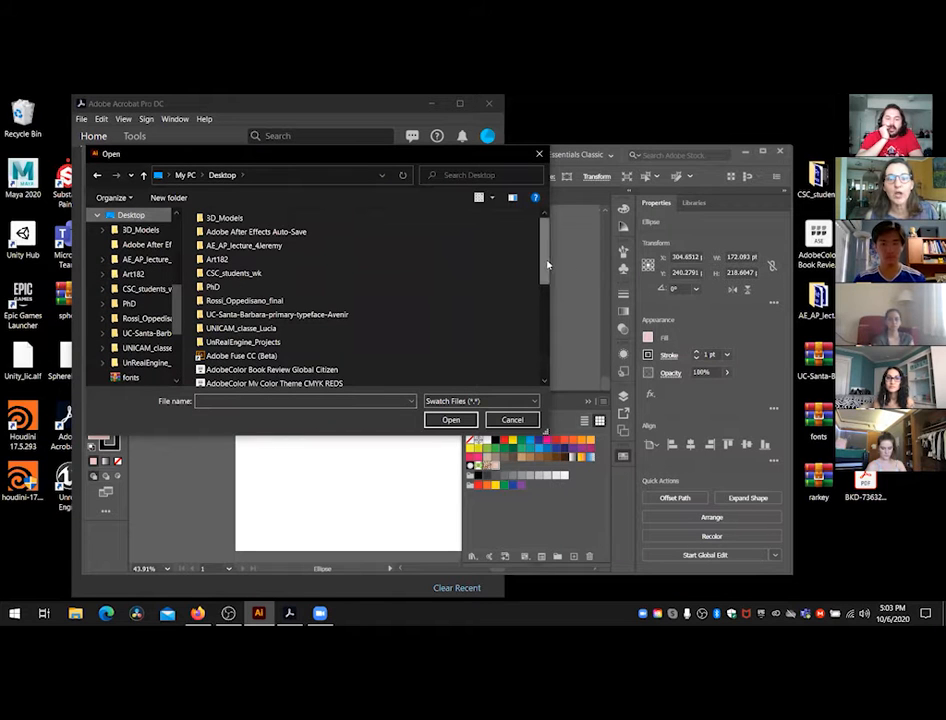
pyautogui.scroll(-2, 546, 266)
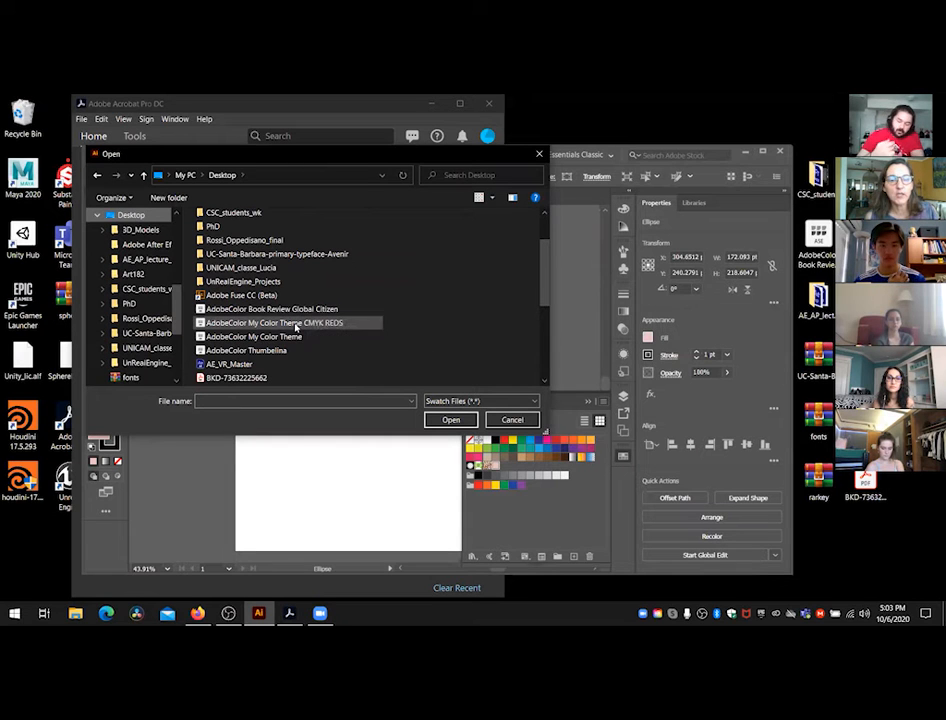
pyautogui.click(283, 336)
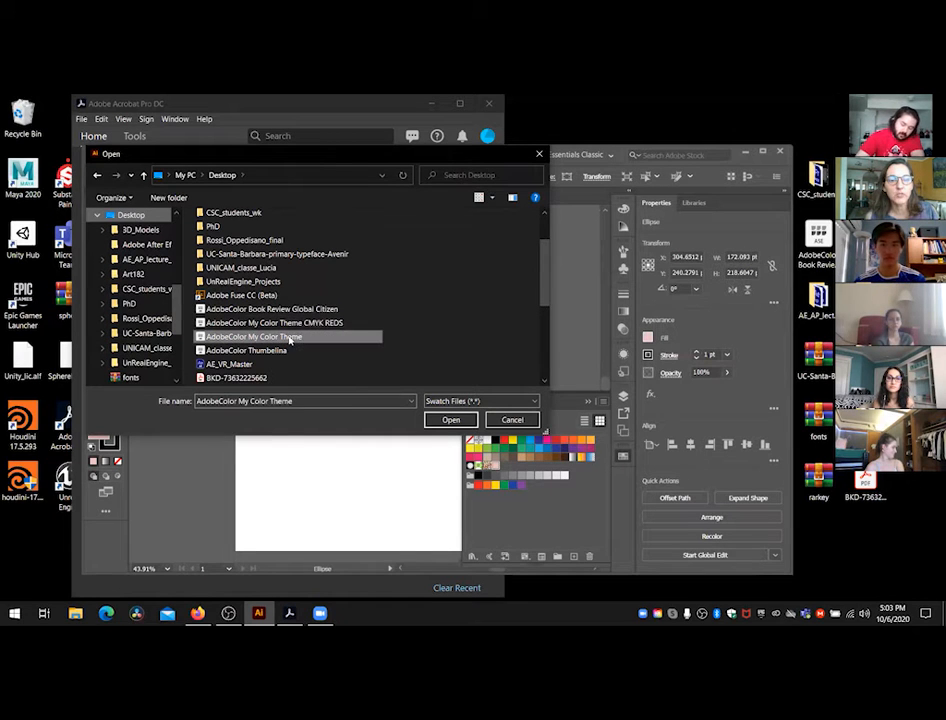
pyautogui.click(454, 421)
pyautogui.moveTo(468, 329); pyautogui.dragTo(213, 231)
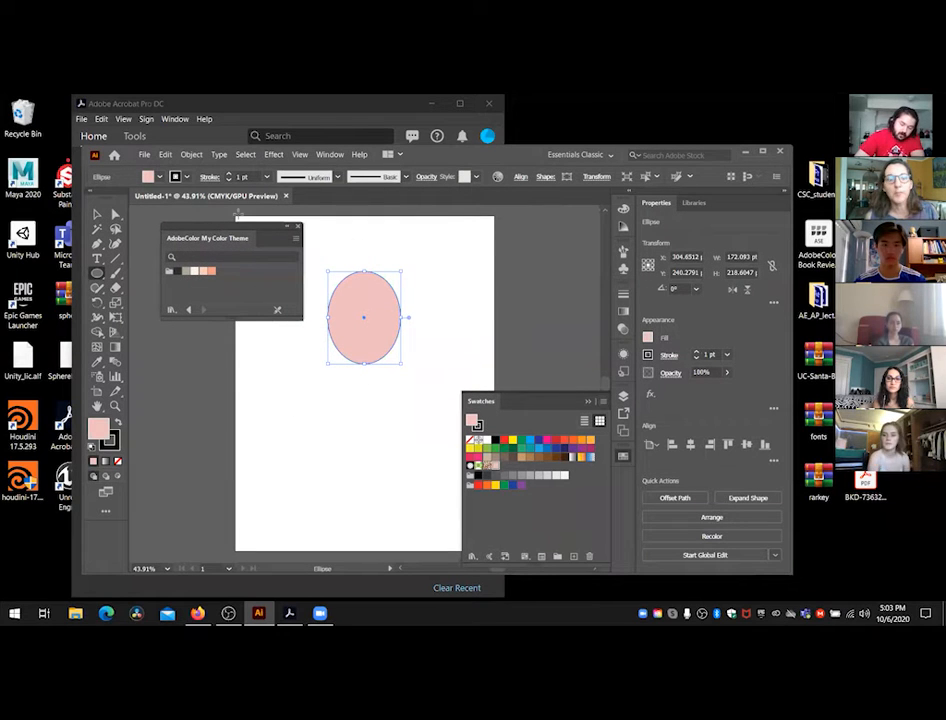
pyautogui.moveTo(241, 318); pyautogui.dragTo(244, 383)
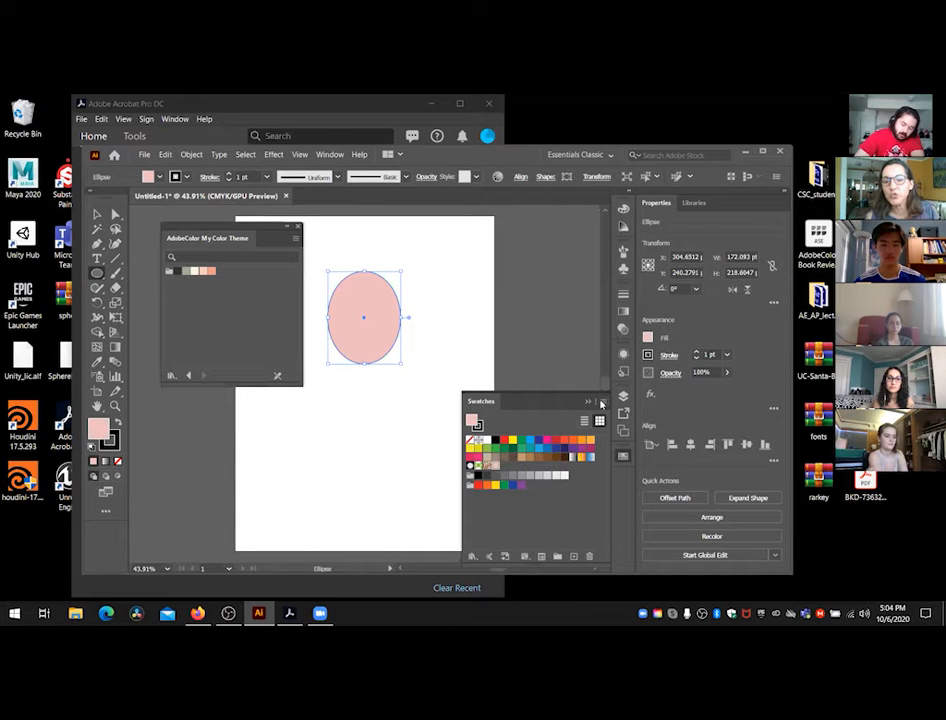
pyautogui.click(603, 401)
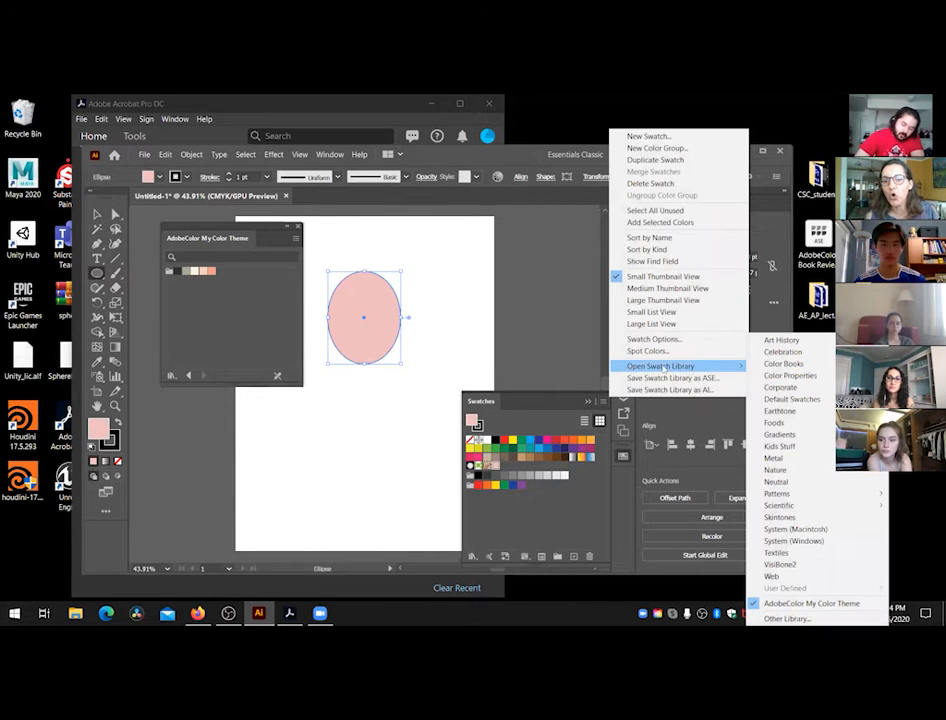
pyautogui.click(790, 619)
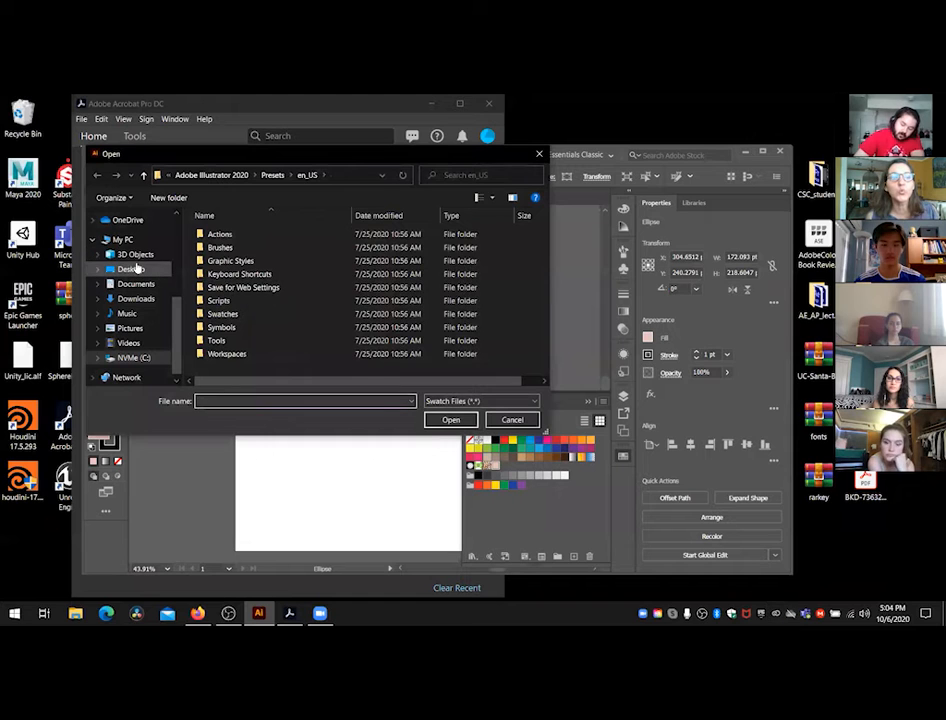
pyautogui.click(131, 269)
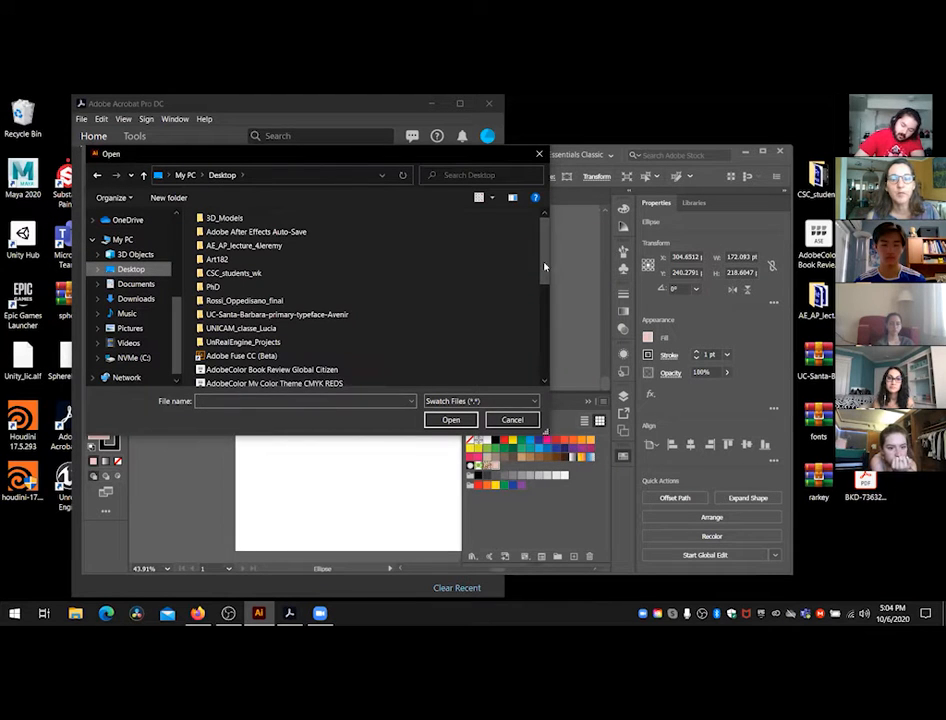
pyautogui.scroll(-2, 545, 266)
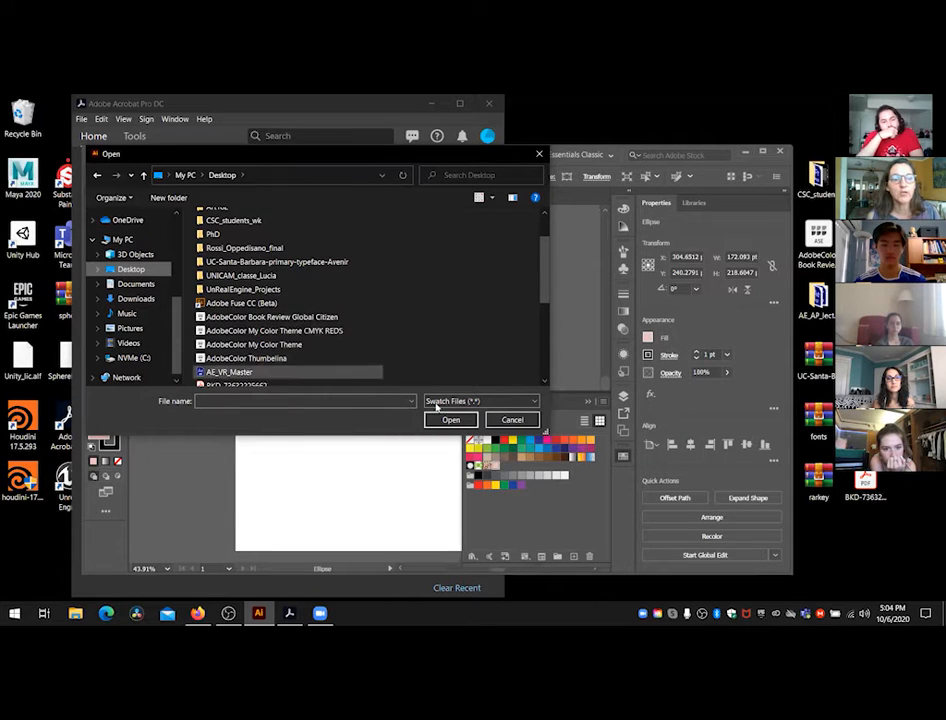
pyautogui.click(510, 420)
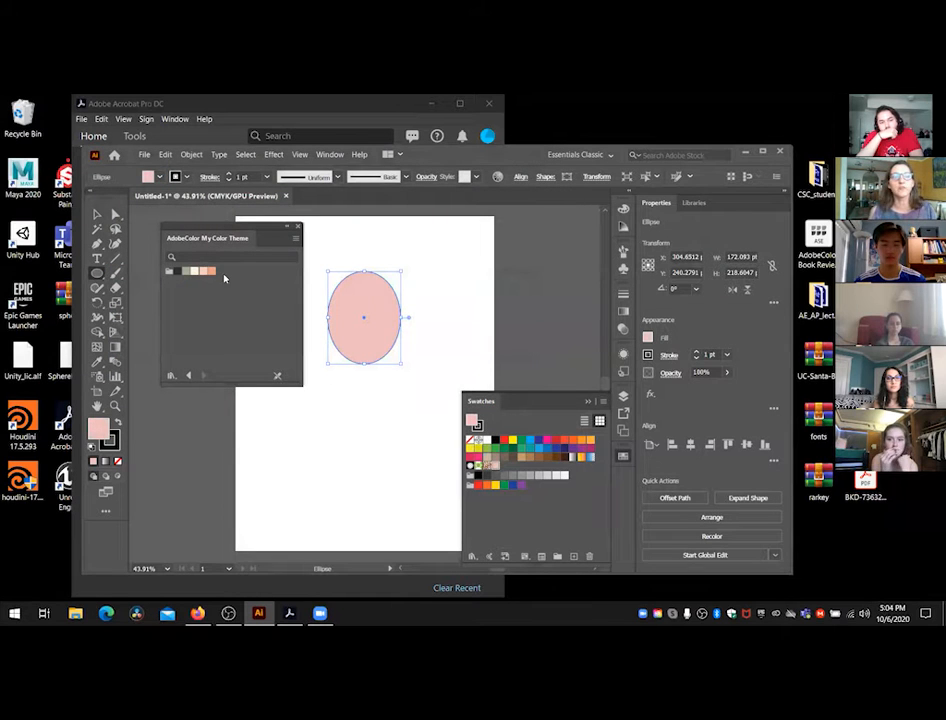
# Step: Remove the ellipse's stroke and place the theme's swatch window clear of the shape, over the artboard's lower area
pyautogui.moveTo(248, 228); pyautogui.dragTo(220, 219)
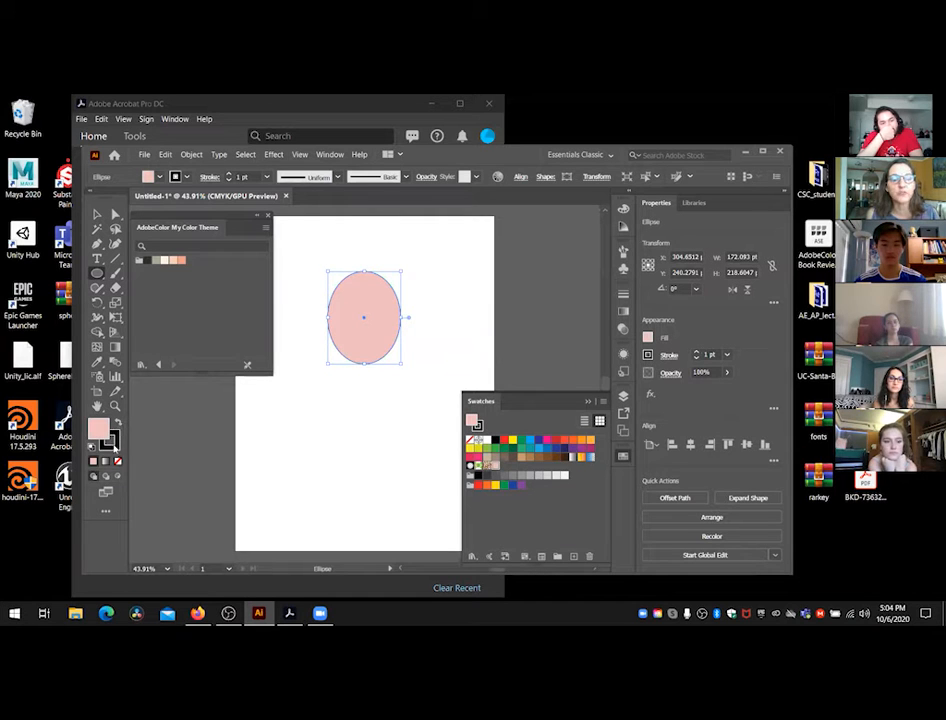
pyautogui.click(109, 440)
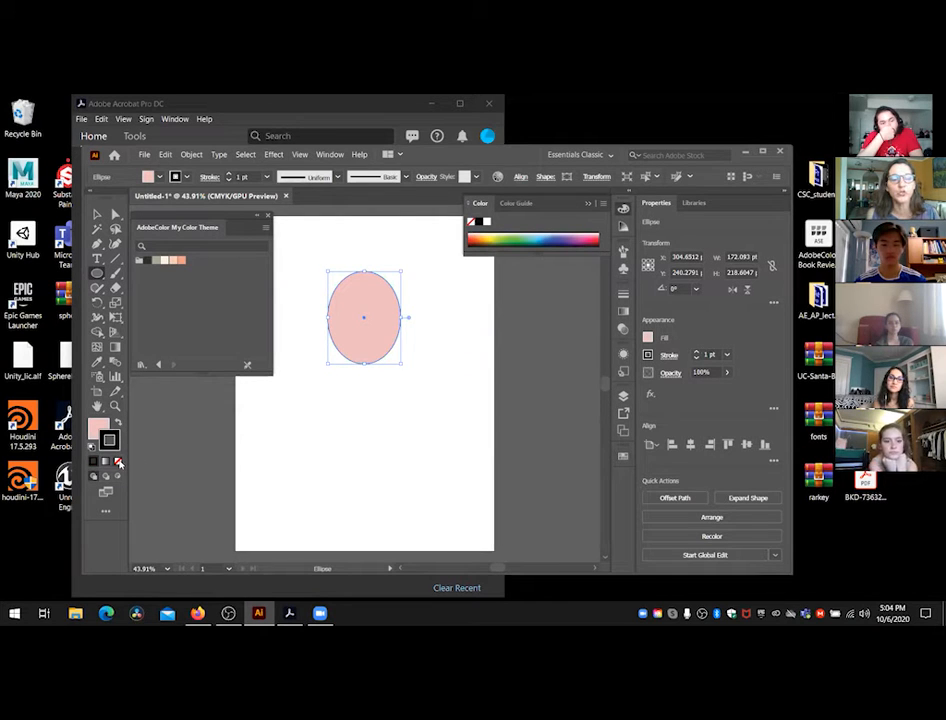
pyautogui.click(119, 463)
pyautogui.moveTo(179, 215); pyautogui.dragTo(493, 355)
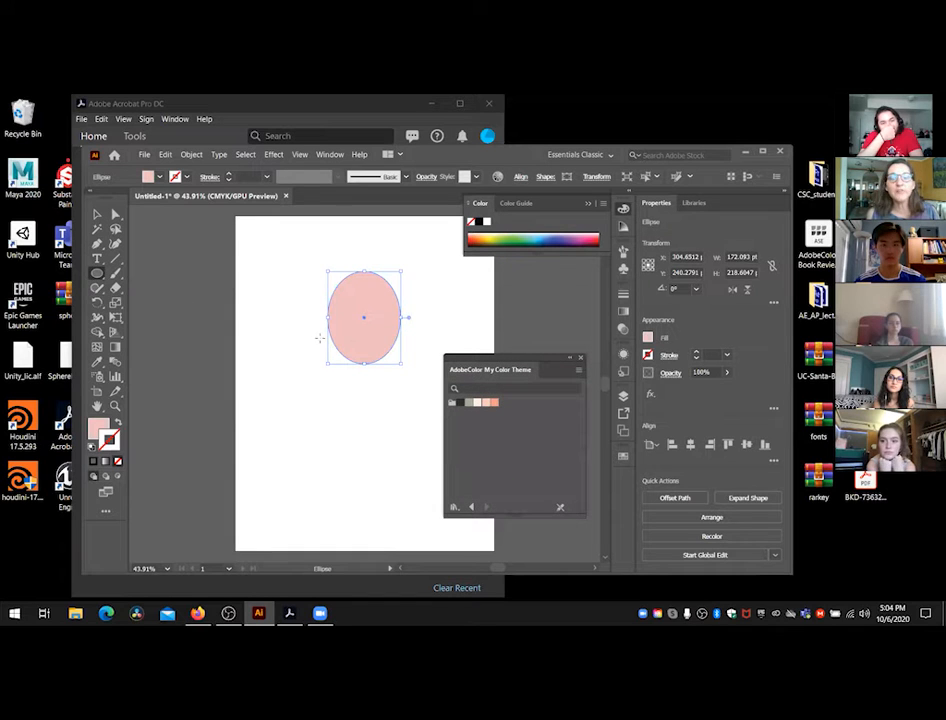
# Step: Draw a rounded neck rectangle about 50 x 92 pt overlapping the ellipse's lower end and fill it with the theme's light peach, without a stroke
pyautogui.click(97, 273)
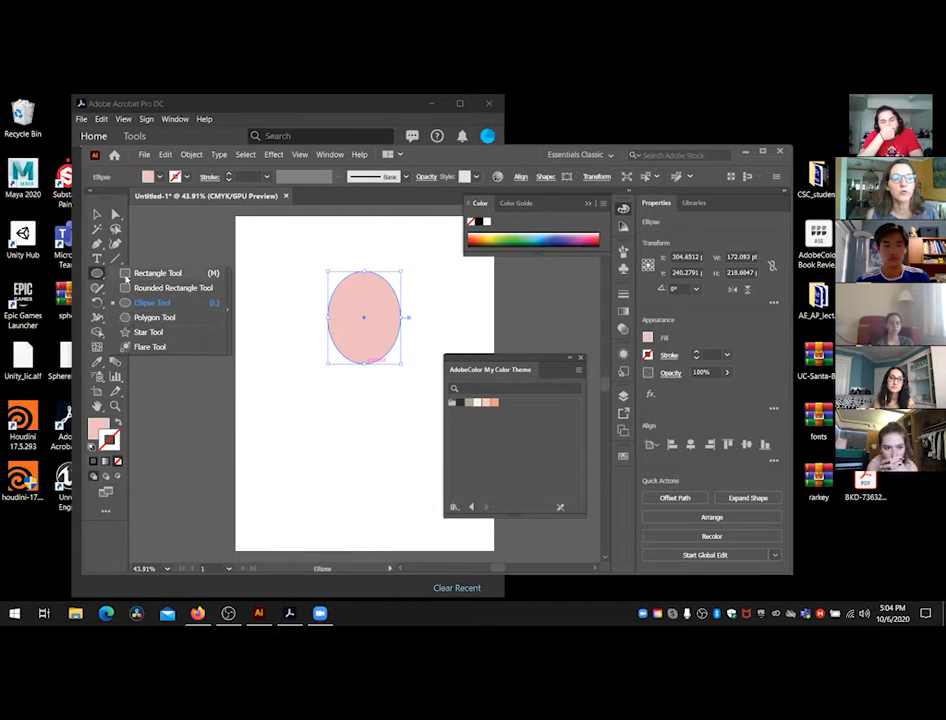
pyautogui.click(155, 273)
pyautogui.moveTo(352, 348); pyautogui.dragTo(376, 385)
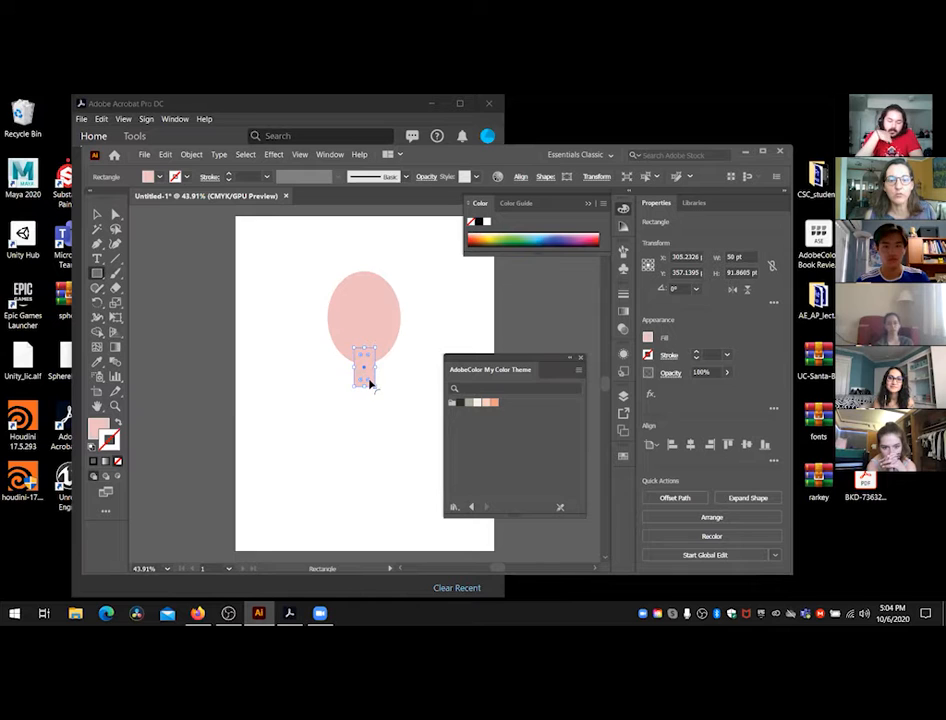
pyautogui.moveTo(368, 383); pyautogui.dragTo(365, 379)
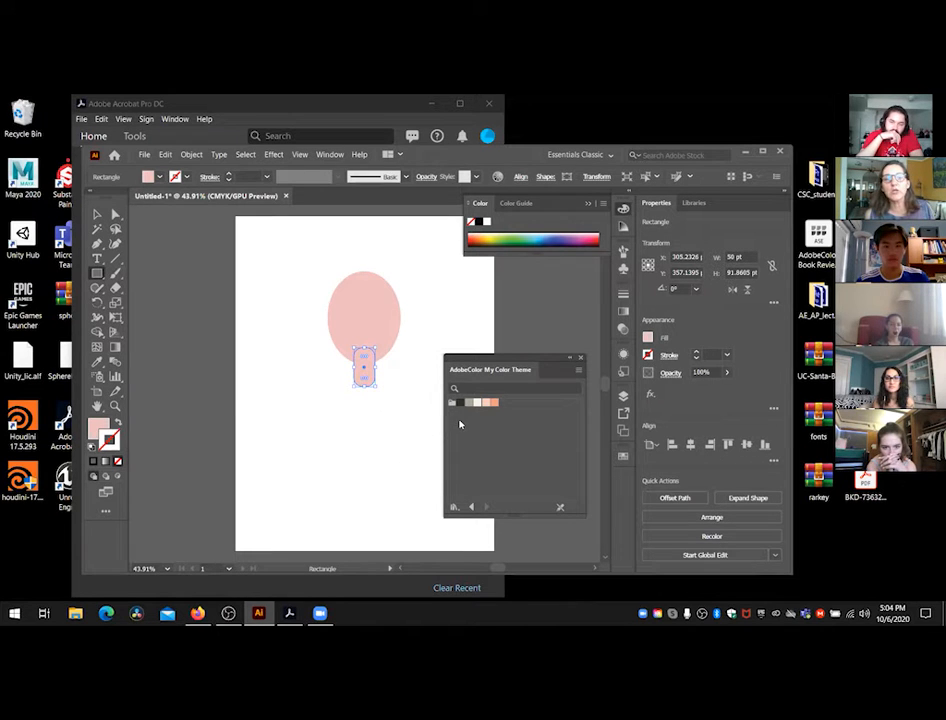
pyautogui.click(486, 403)
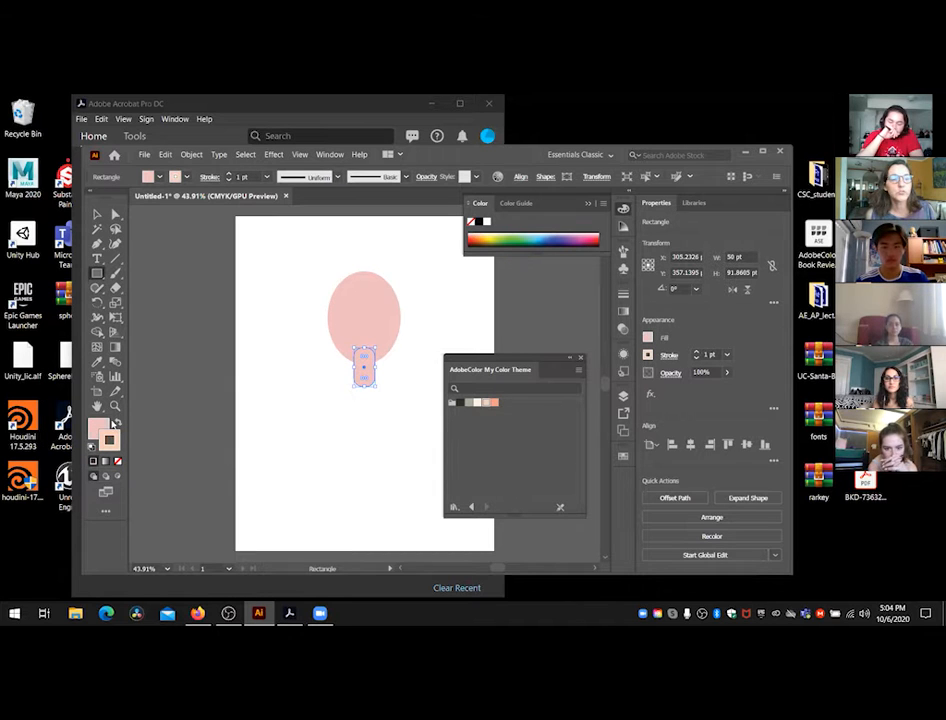
pyautogui.click(118, 461)
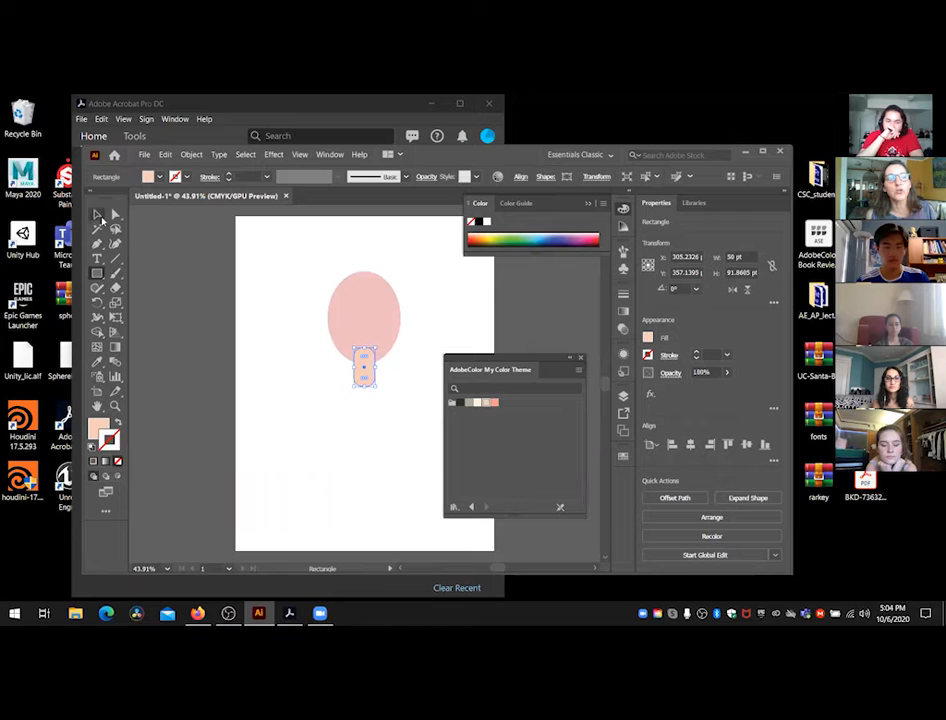
# Step: Fill the ellipse with the same light peach theme swatch as the neck, leaving it without a stroke
pyautogui.click(96, 215)
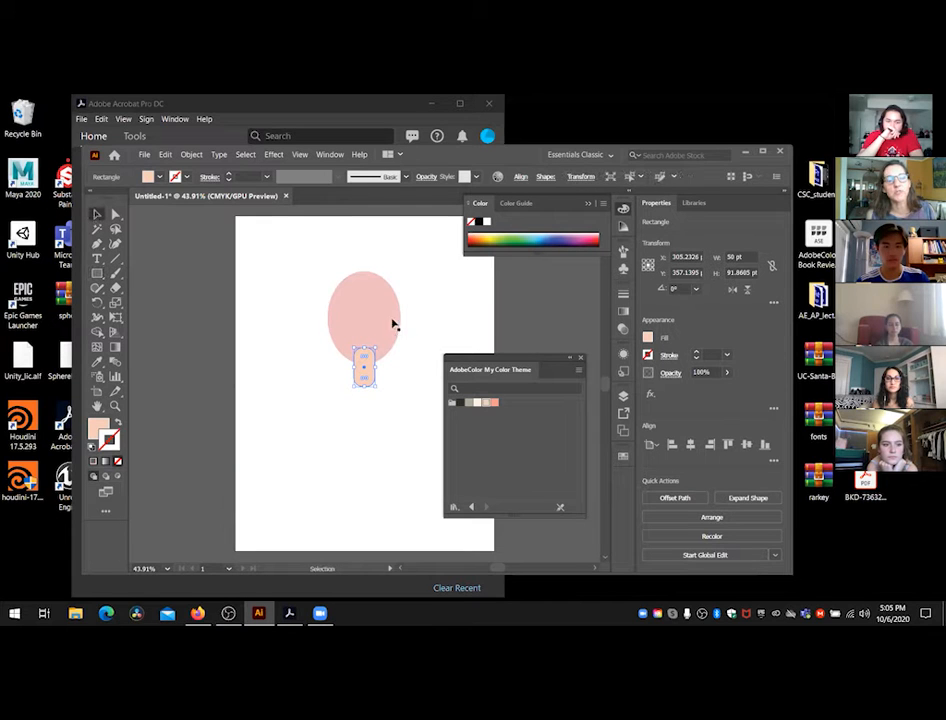
pyautogui.click(380, 327)
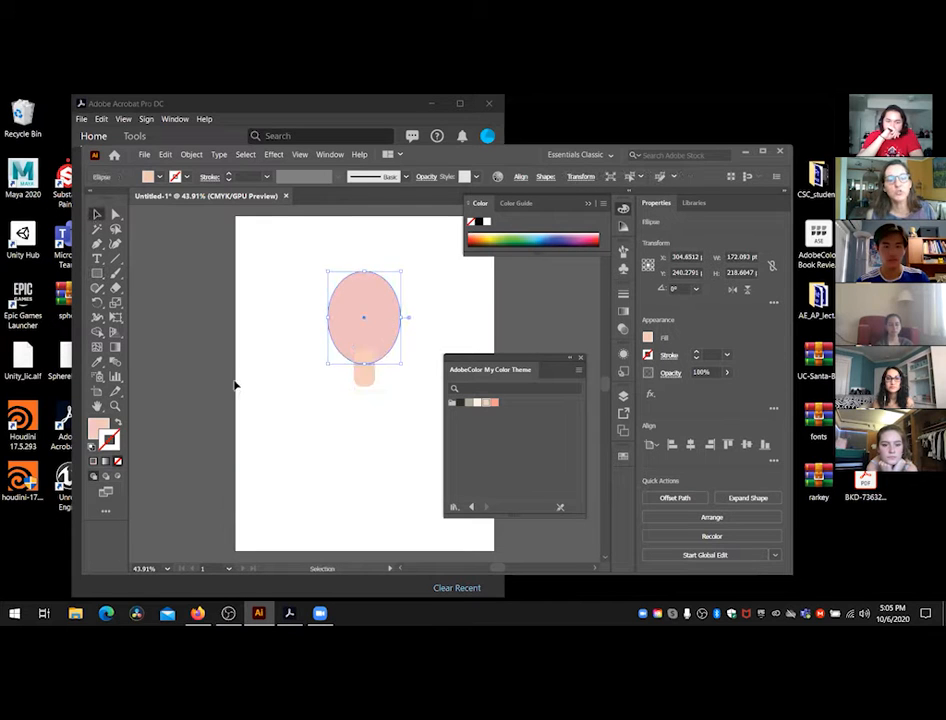
pyautogui.click(487, 403)
pyautogui.click(116, 424)
pyautogui.click(118, 461)
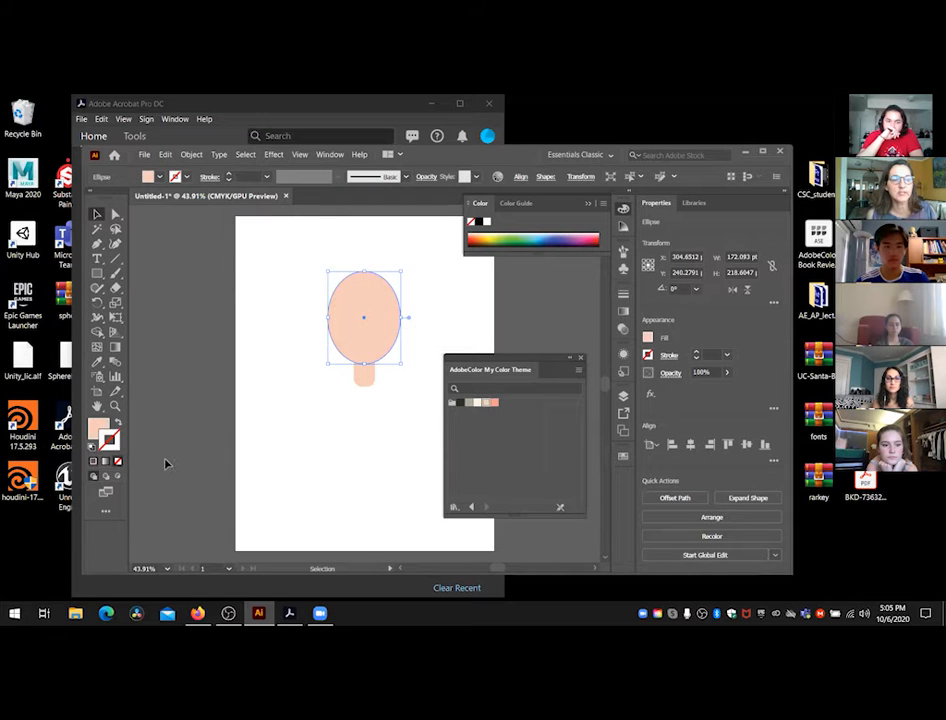
pyautogui.click(370, 376)
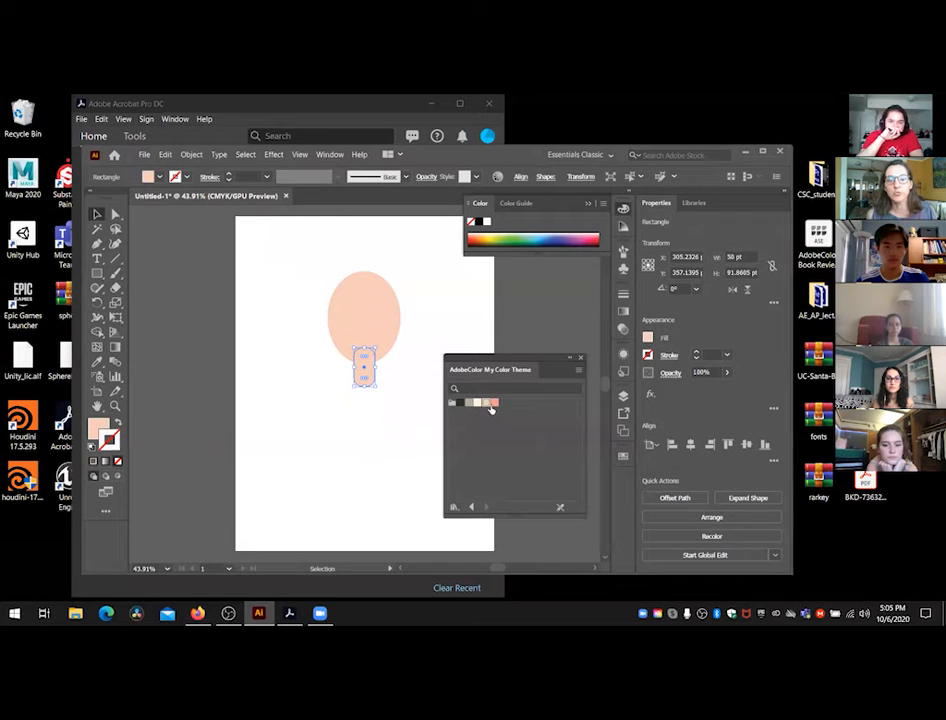
pyautogui.click(347, 460)
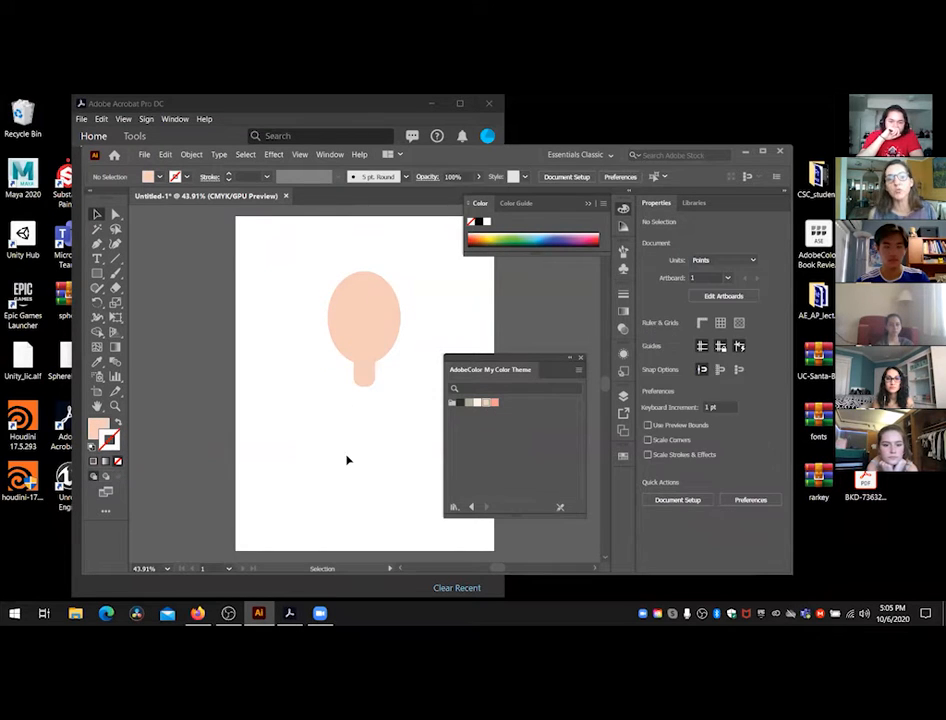
# Step: Display the document's layers, add a new layer above Layer 1 and move the ellipse onto it
pyautogui.moveTo(361, 382); pyautogui.dragTo(360, 386)
pyautogui.press('v')
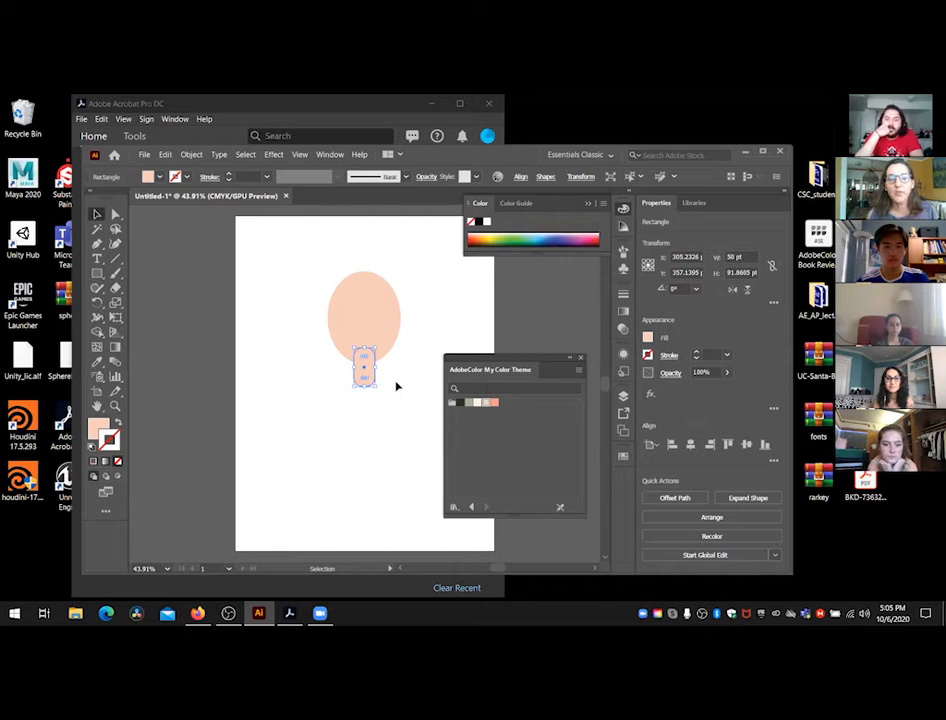
pyautogui.click(624, 397)
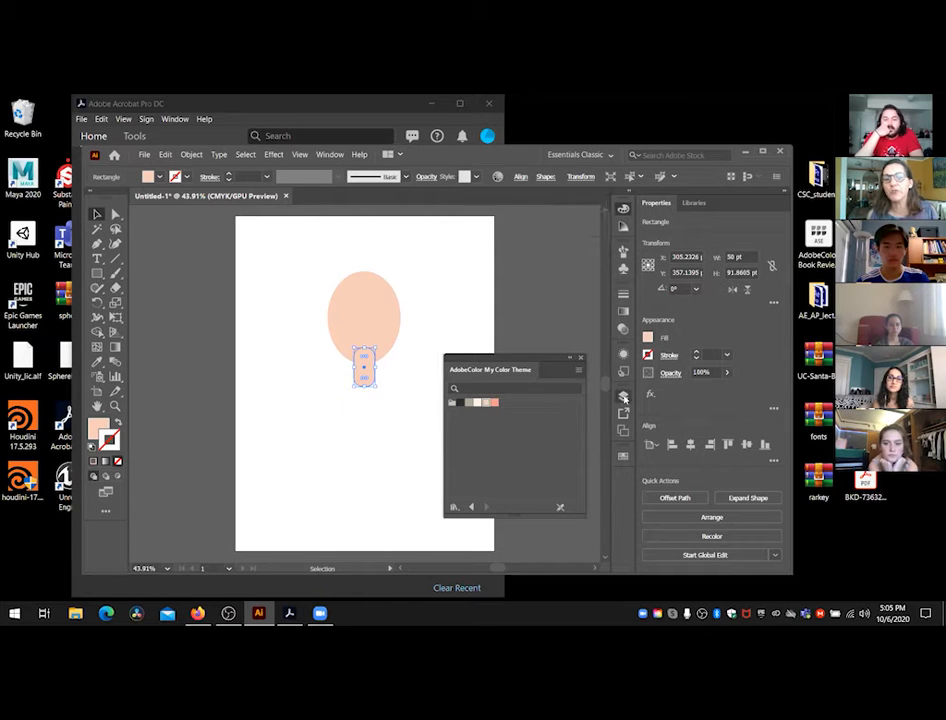
pyautogui.click(624, 397)
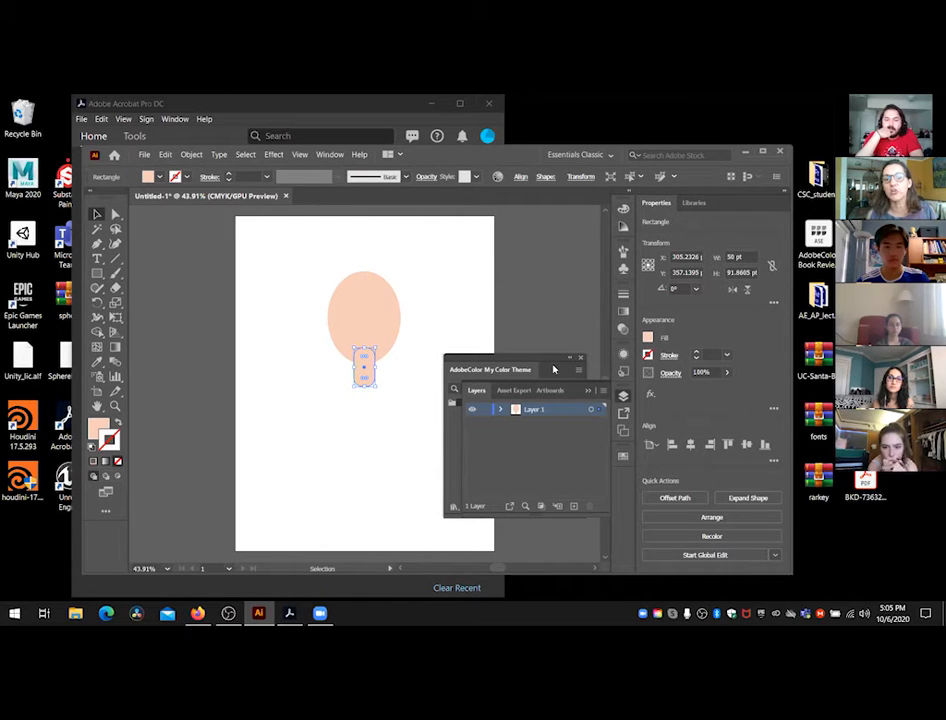
pyautogui.click(375, 312)
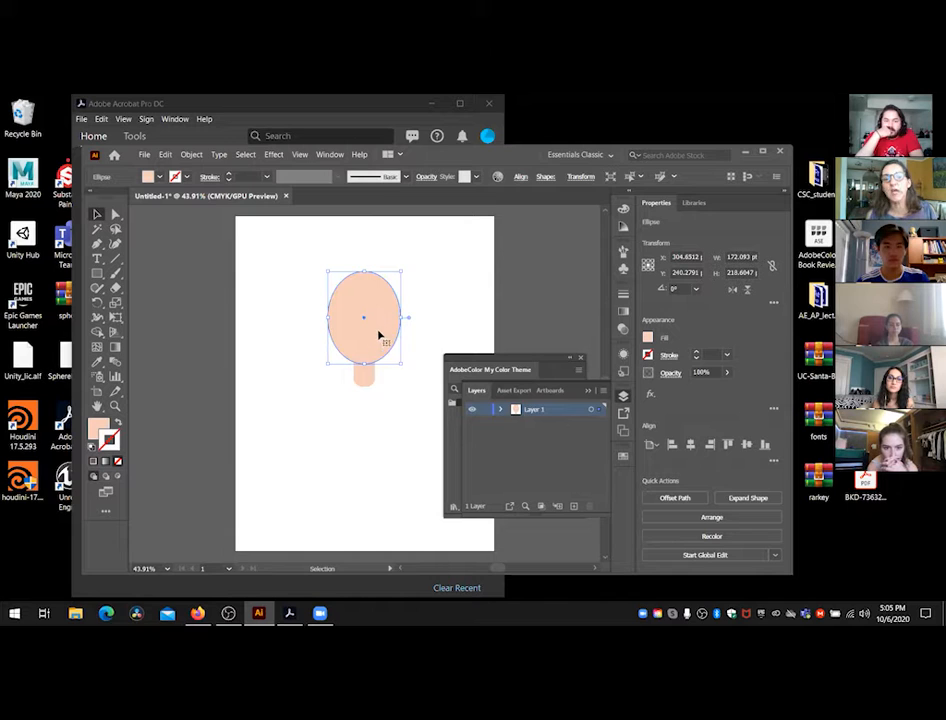
pyautogui.click(573, 506)
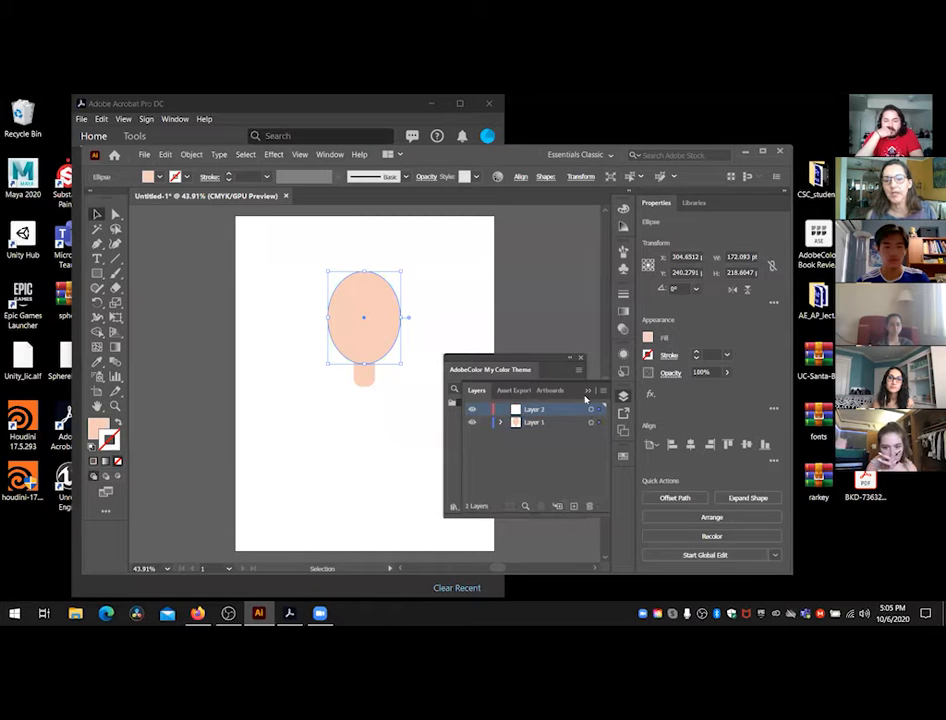
pyautogui.moveTo(600, 416); pyautogui.dragTo(600, 410)
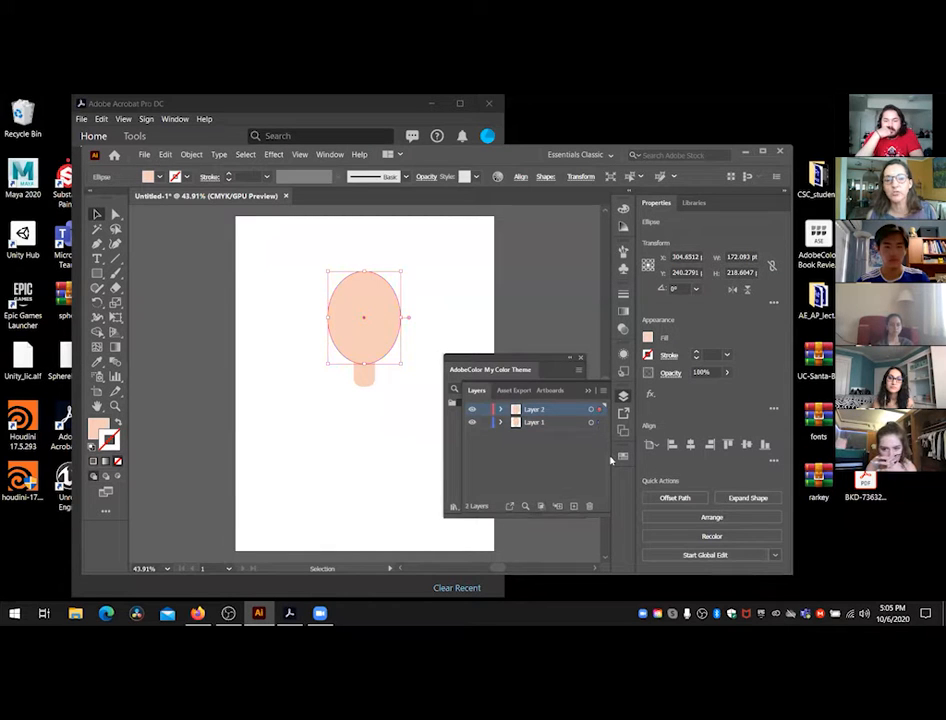
# Step: Add another layer directly above Layer 1 and duplicate the neck rectangle as a shorter copy, about 50 x 46 pt, over the ellipse's lower edge
pyautogui.click(363, 378)
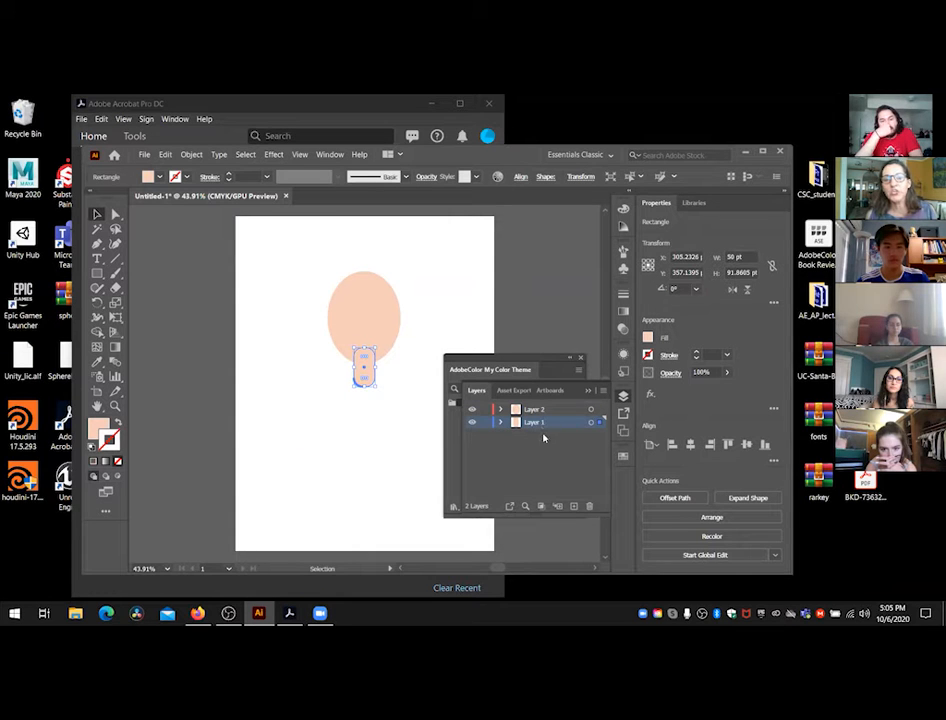
pyautogui.click(573, 506)
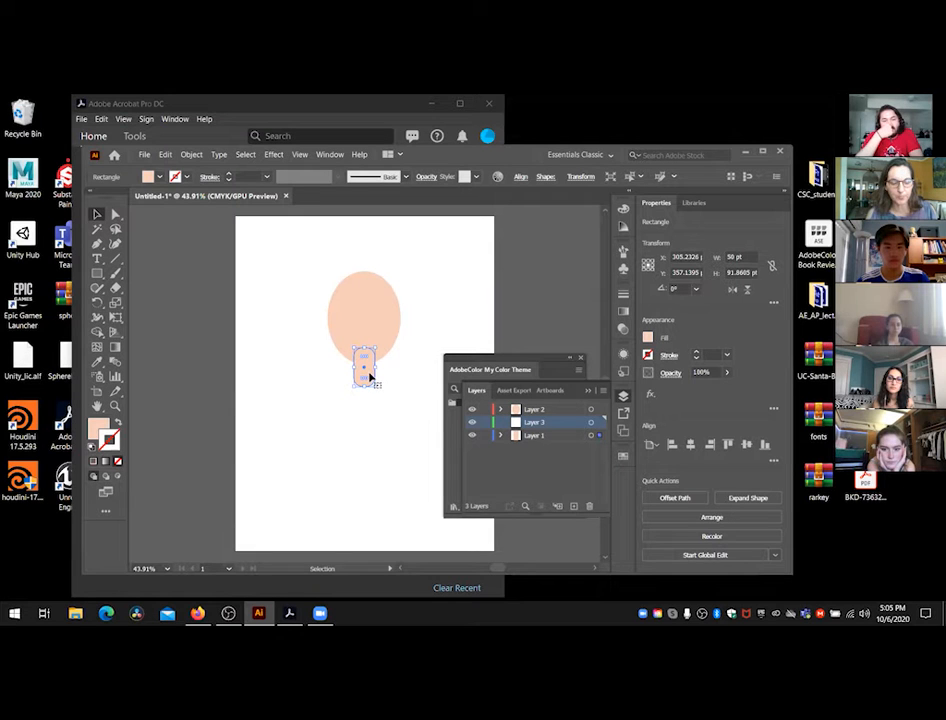
pyautogui.moveTo(365, 372); pyautogui.dragTo(378, 462)
pyautogui.hotkey('ctrl', 'z')
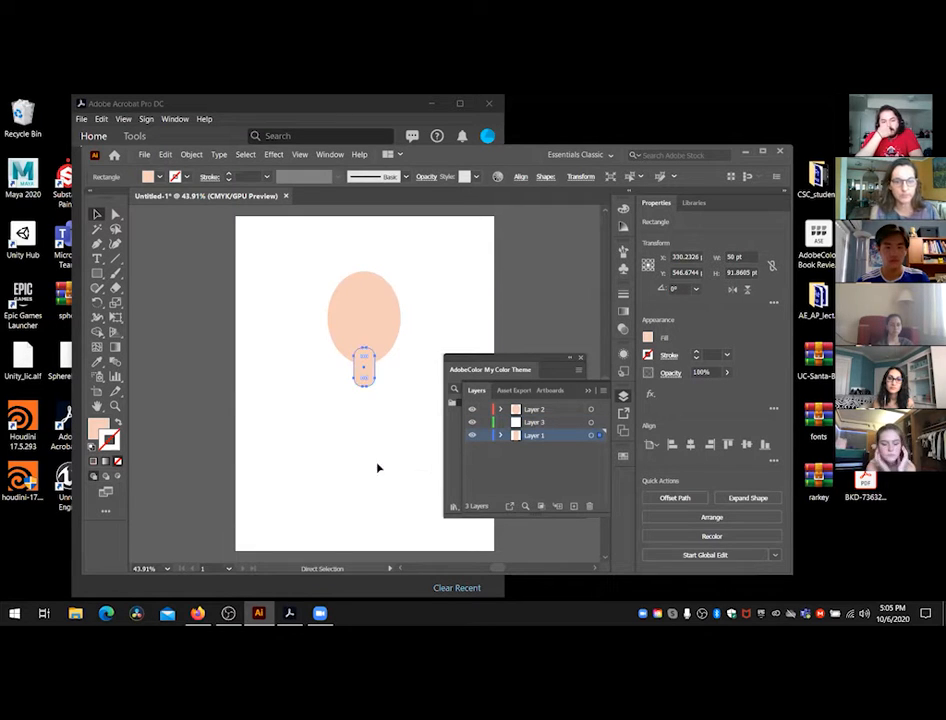
pyautogui.moveTo(368, 376)
pyautogui.keyDown('alt'); pyautogui.mouseDown()
pyautogui.moveTo(399, 427)
pyautogui.moveTo(394, 440)
pyautogui.moveTo(395, 415)
pyautogui.moveTo(367, 366)
pyautogui.mouseUp(); pyautogui.keyUp('alt')
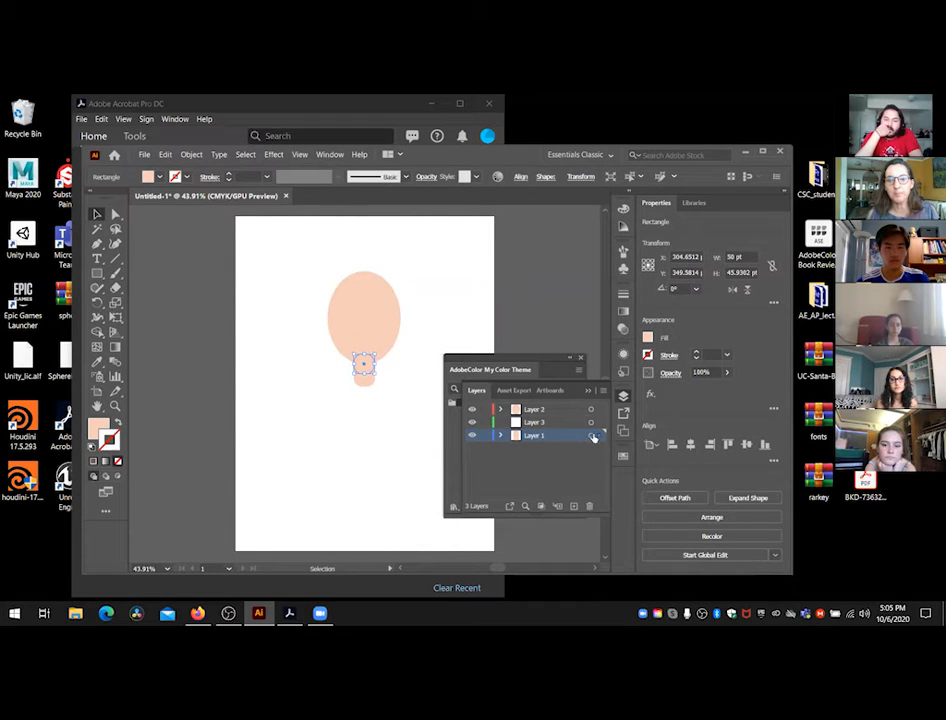
# Step: Move the short neck copy onto Layer 3 and give it the theme's darker peach fill with a light peach 1 pt stroke
pyautogui.moveTo(598, 427); pyautogui.dragTo(598, 424)
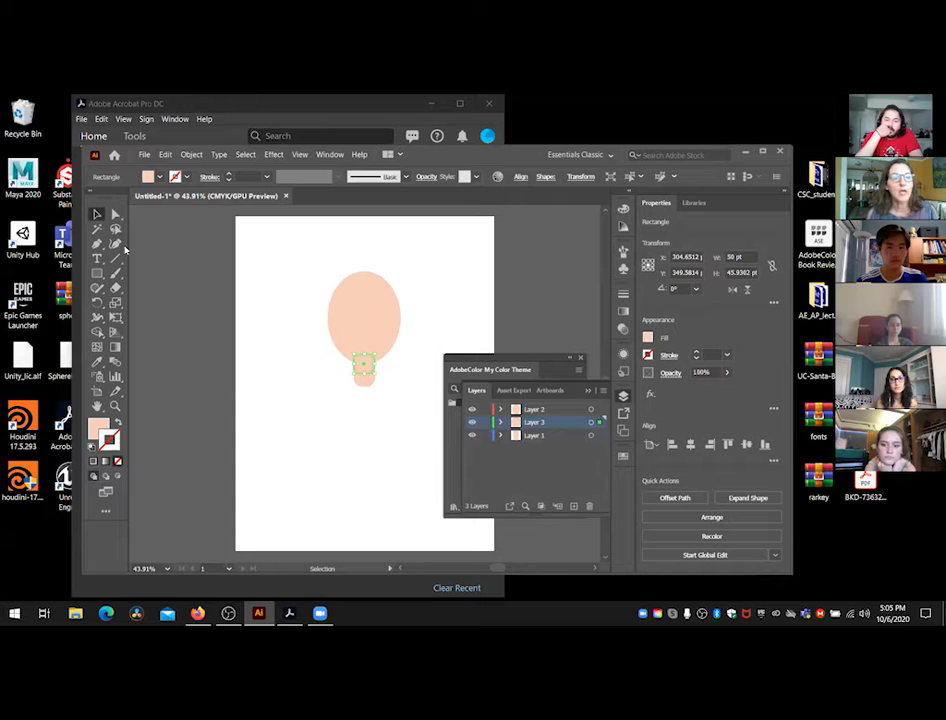
pyautogui.moveTo(510, 369); pyautogui.dragTo(216, 370)
pyautogui.click(199, 390)
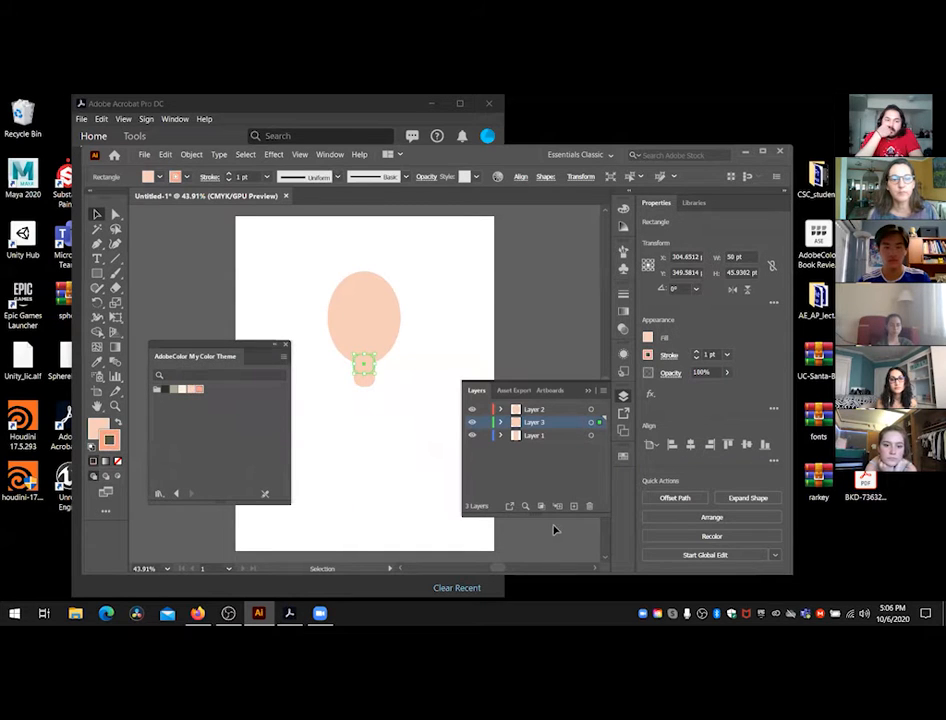
pyautogui.hotkey('shift', 'x')
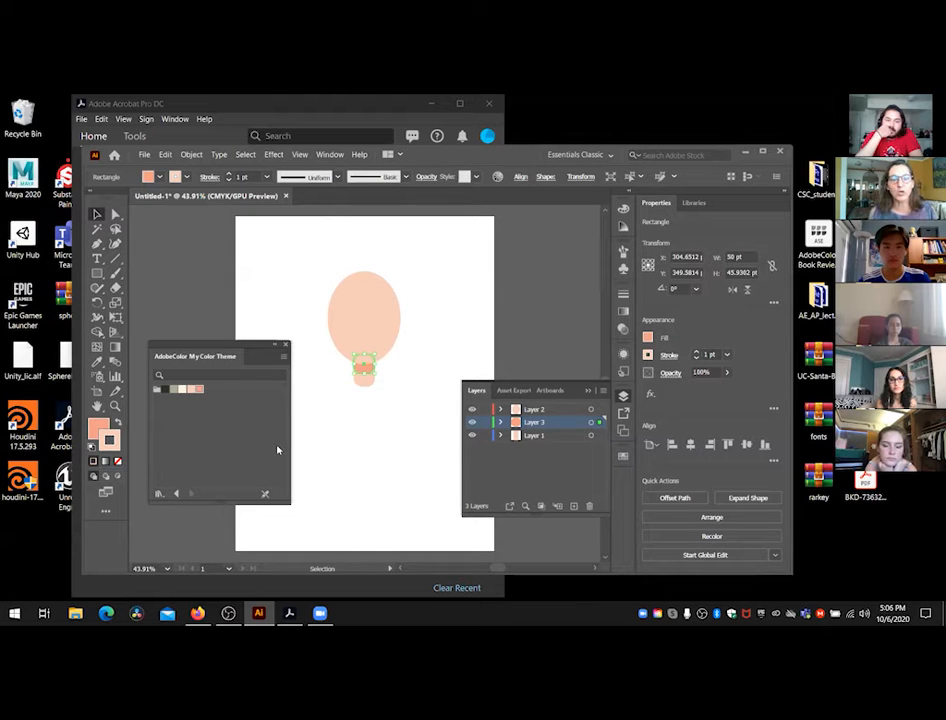
pyautogui.moveTo(240, 347); pyautogui.dragTo(227, 335)
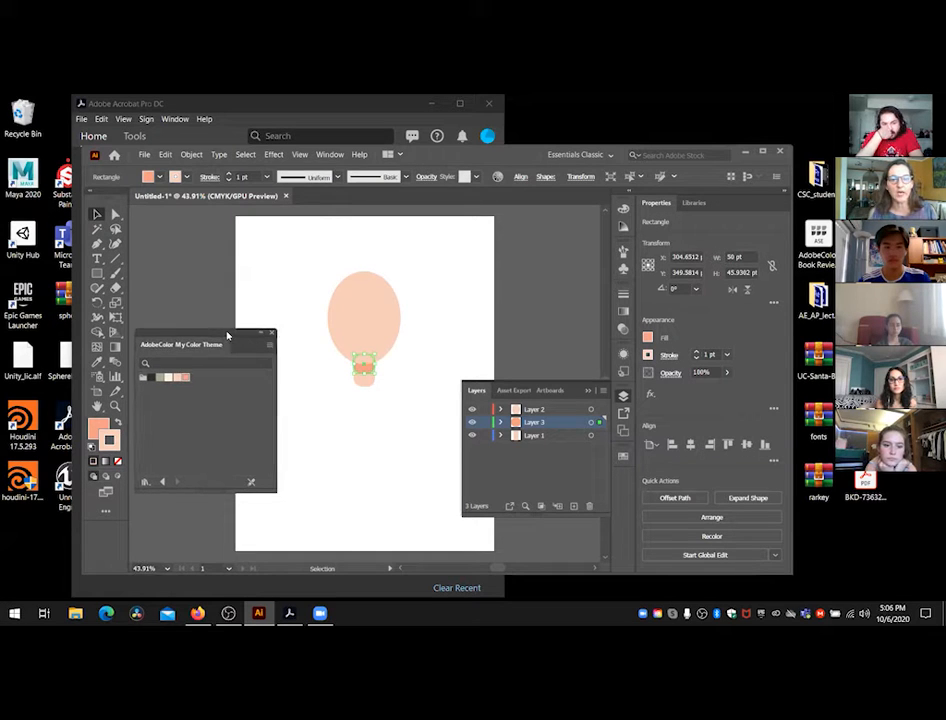
pyautogui.click(434, 402)
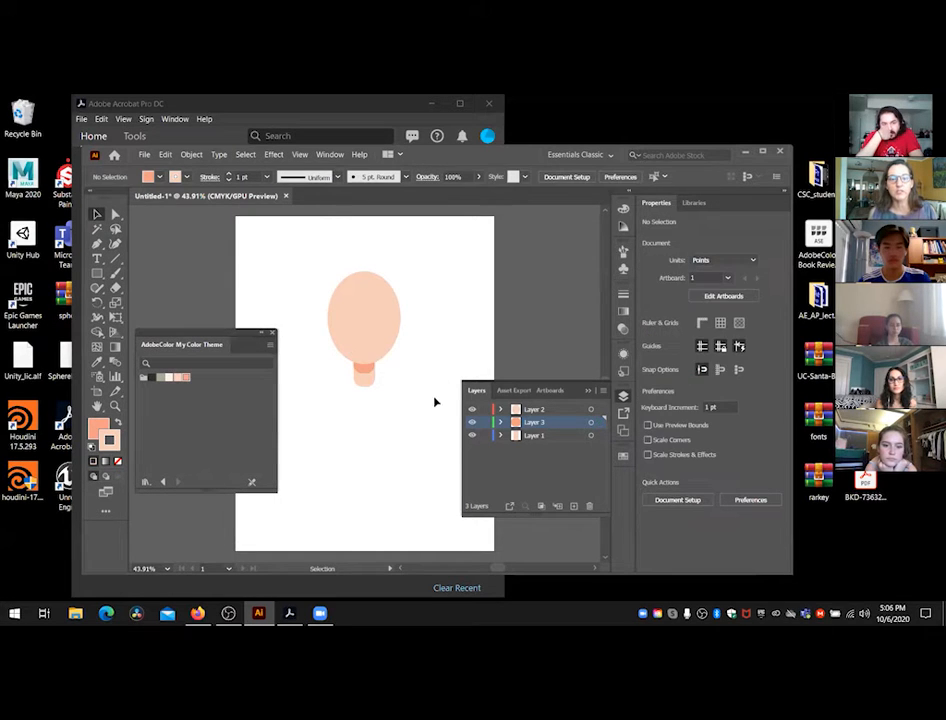
# Step: Set the opacity of the darker peach neck shadow to 70%
pyautogui.click(369, 372)
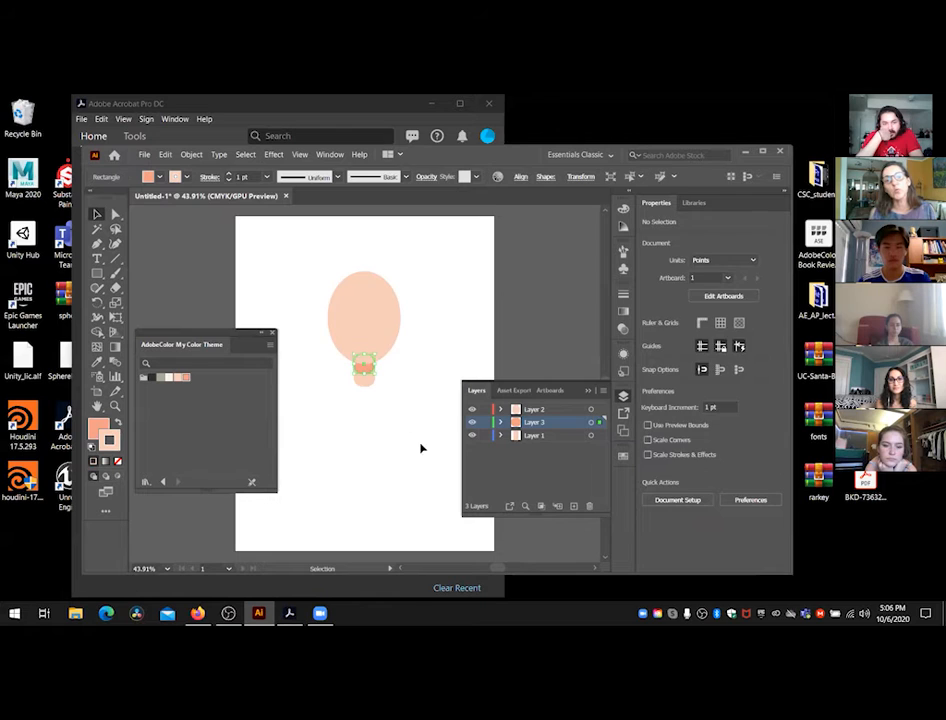
pyautogui.click(428, 177)
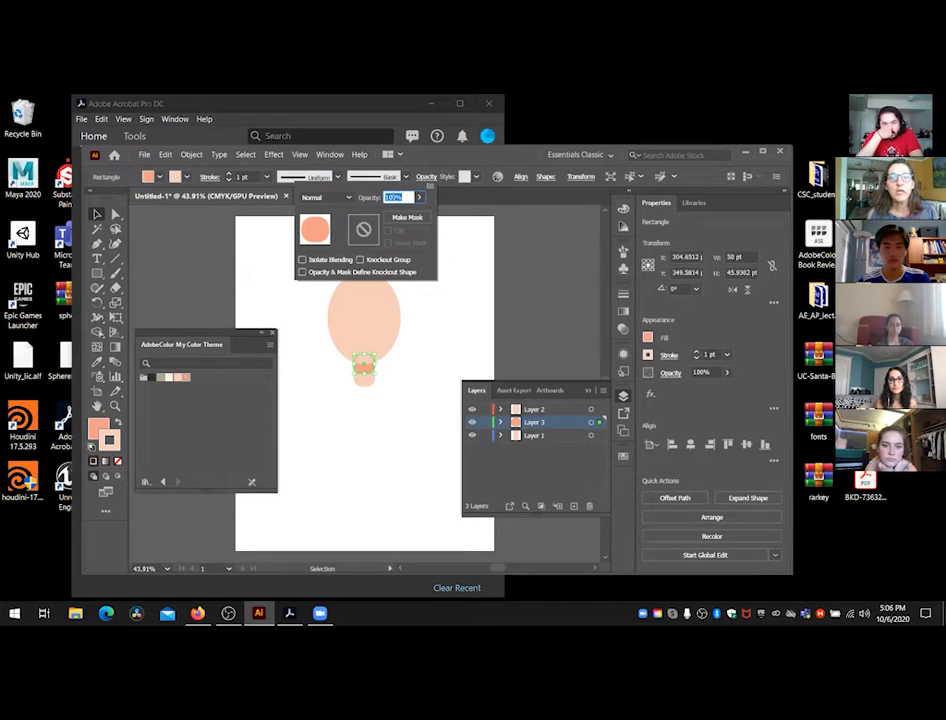
pyautogui.write('50')
pyautogui.press('Return')
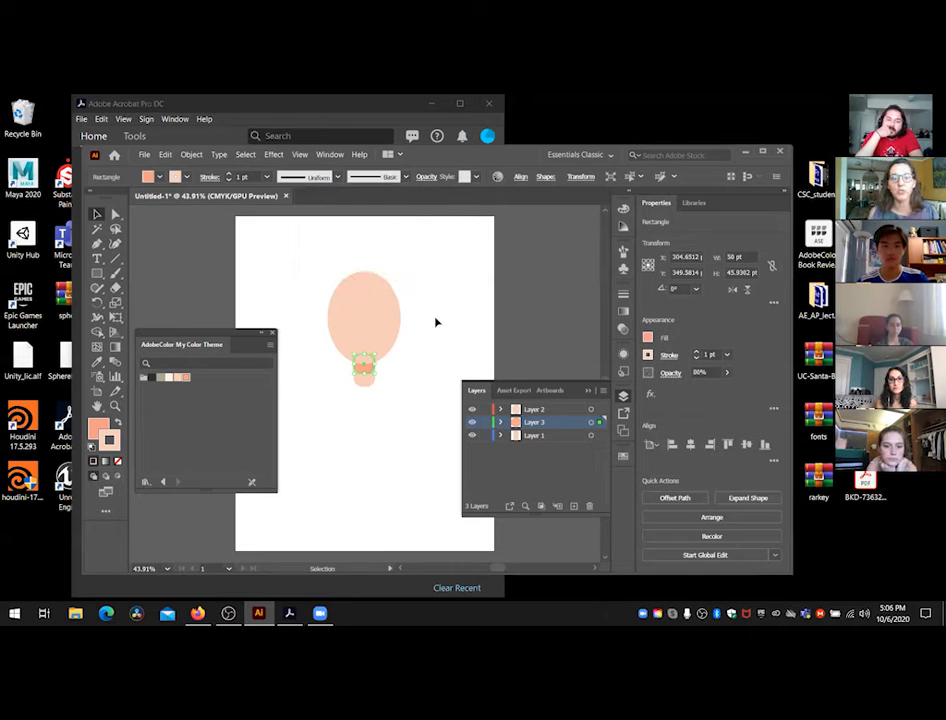
pyautogui.click(426, 177)
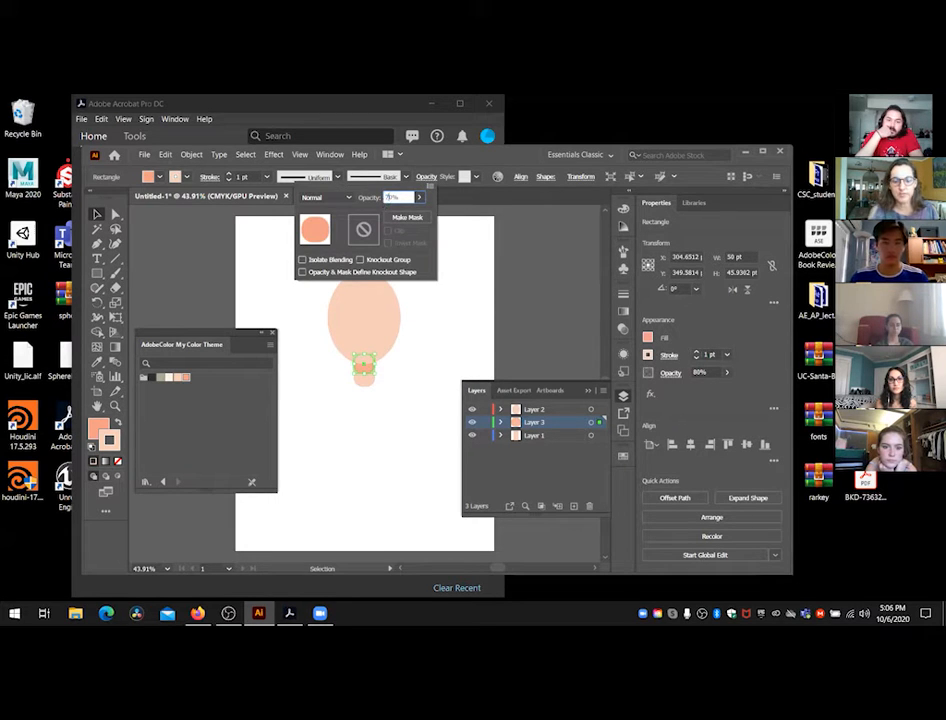
pyautogui.press('Return')
pyautogui.click(452, 310)
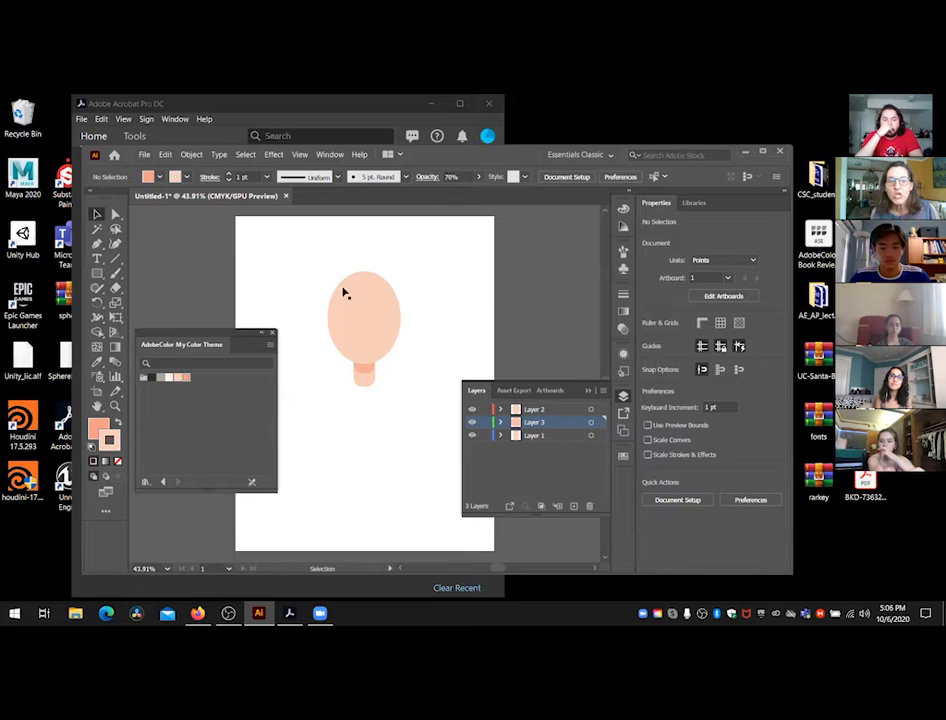
# Step: Collapse the layers display and place copies of the neck shadow and the neck rectangle in the empty area below the figure
pyautogui.click(364, 375)
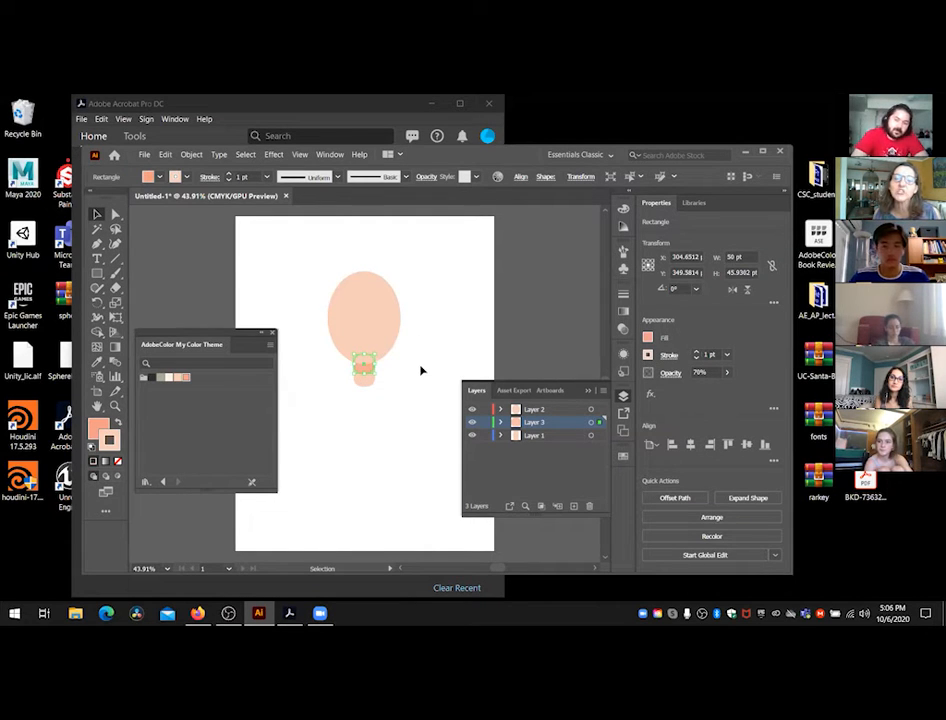
pyautogui.click(587, 392)
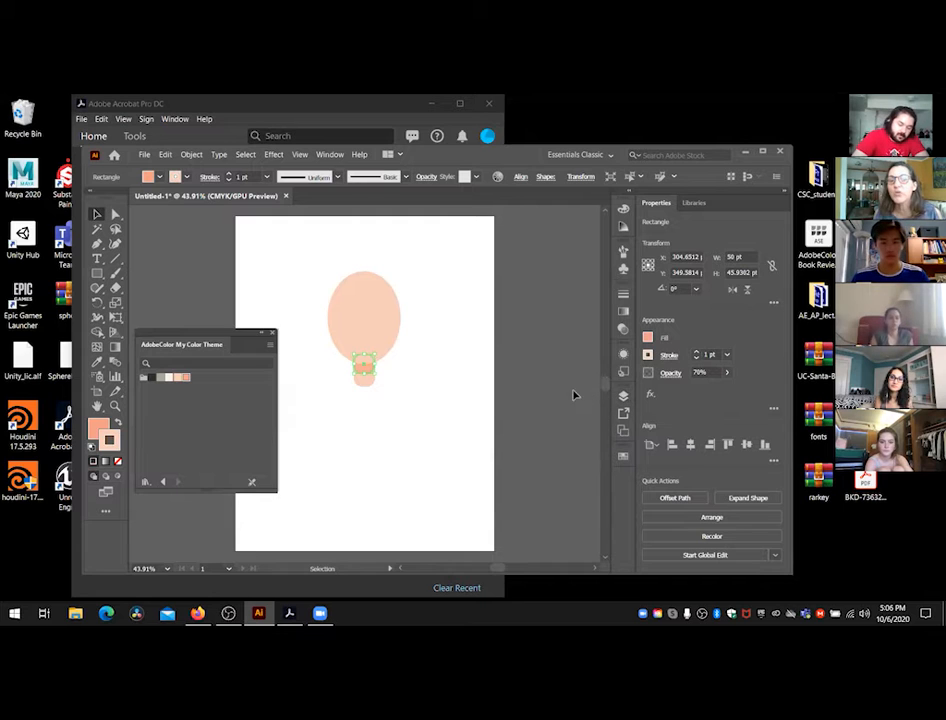
pyautogui.click(457, 399)
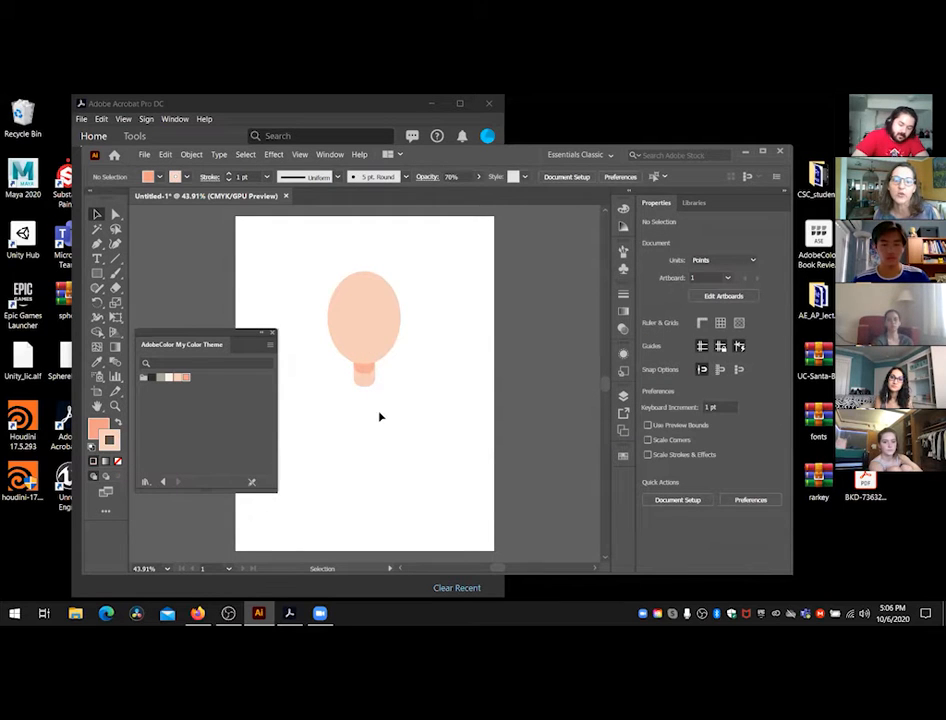
pyautogui.click(365, 377)
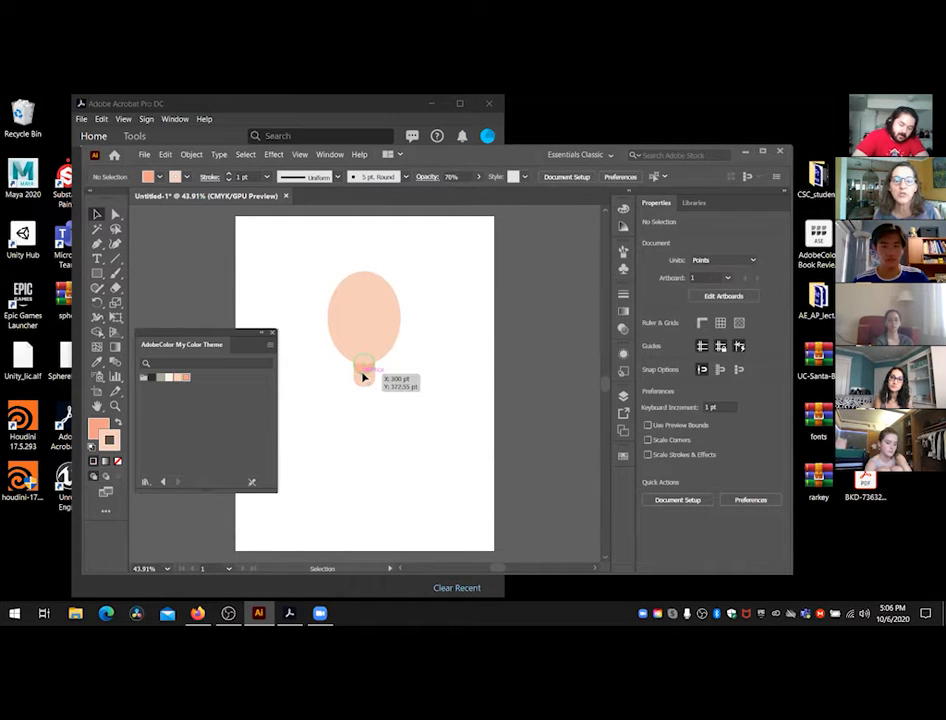
pyautogui.moveTo(363, 373); pyautogui.dragTo(447, 506)
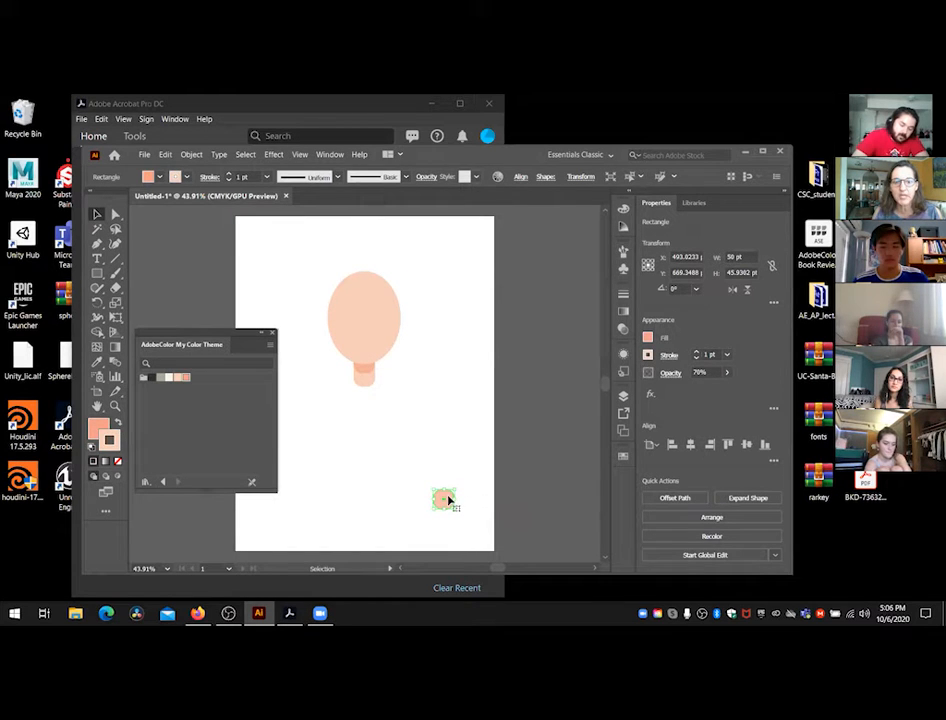
pyautogui.click(365, 381)
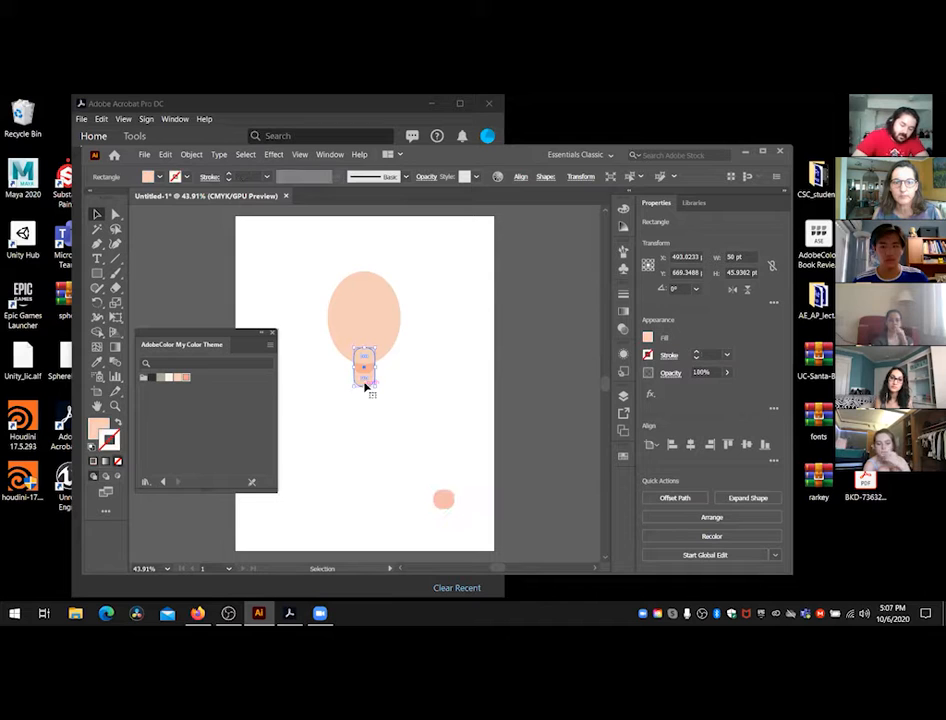
pyautogui.moveTo(374, 384); pyautogui.dragTo(349, 476)
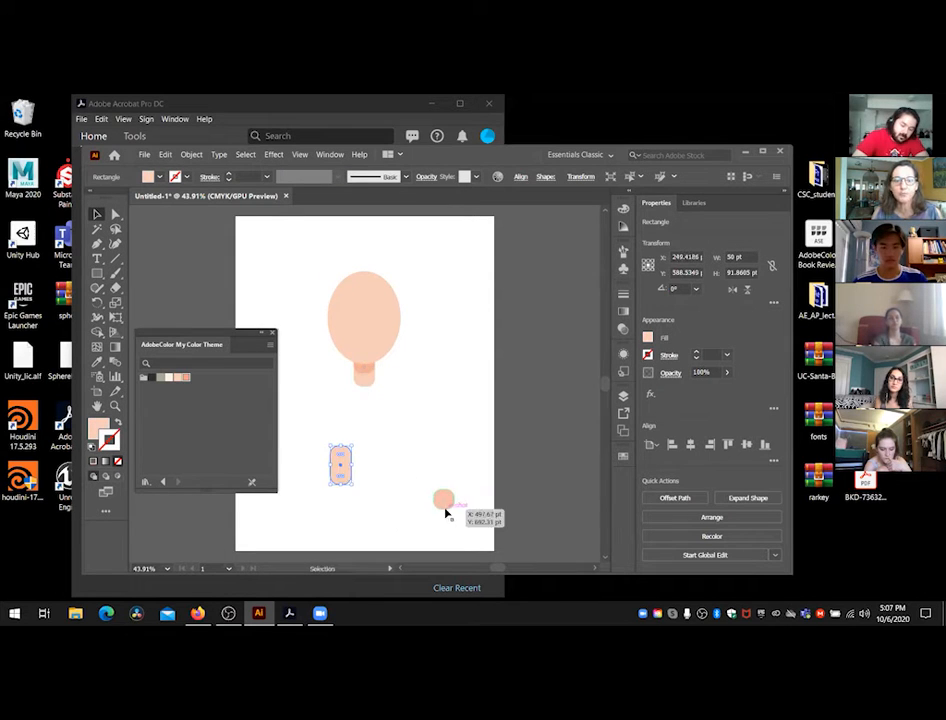
# Step: Fill the shadow copy with the theme's grey-green, give it a darker peach stroke and stretch it to about 81 pt high
pyautogui.click(443, 500)
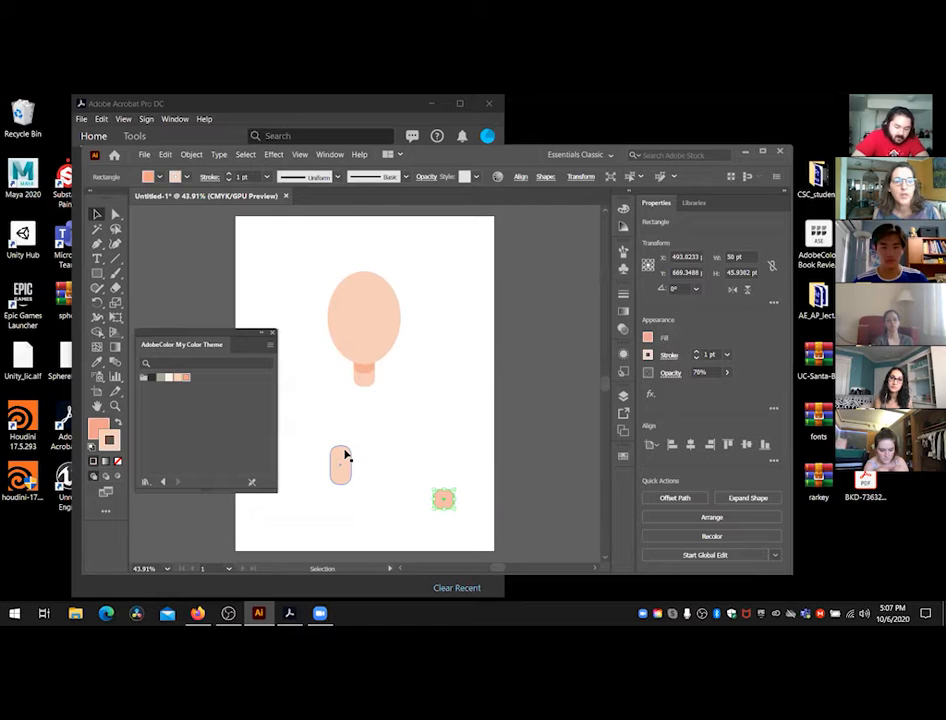
pyautogui.click(159, 378)
pyautogui.click(117, 422)
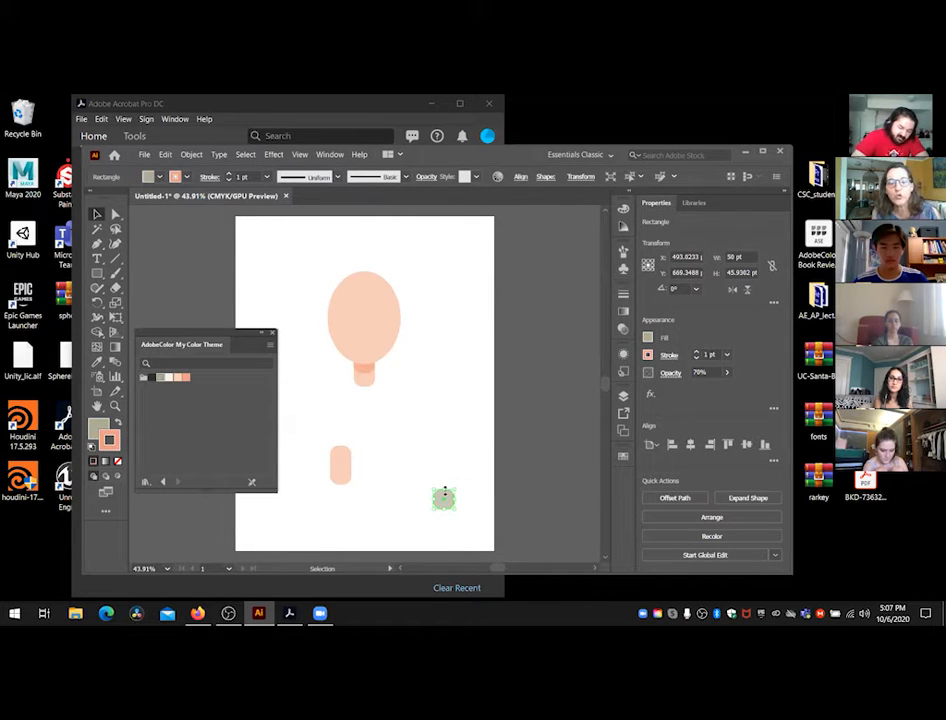
pyautogui.moveTo(444, 487)
pyautogui.mouseDown()
pyautogui.moveTo(443, 466)
pyautogui.moveTo(444, 477)
pyautogui.mouseUp()
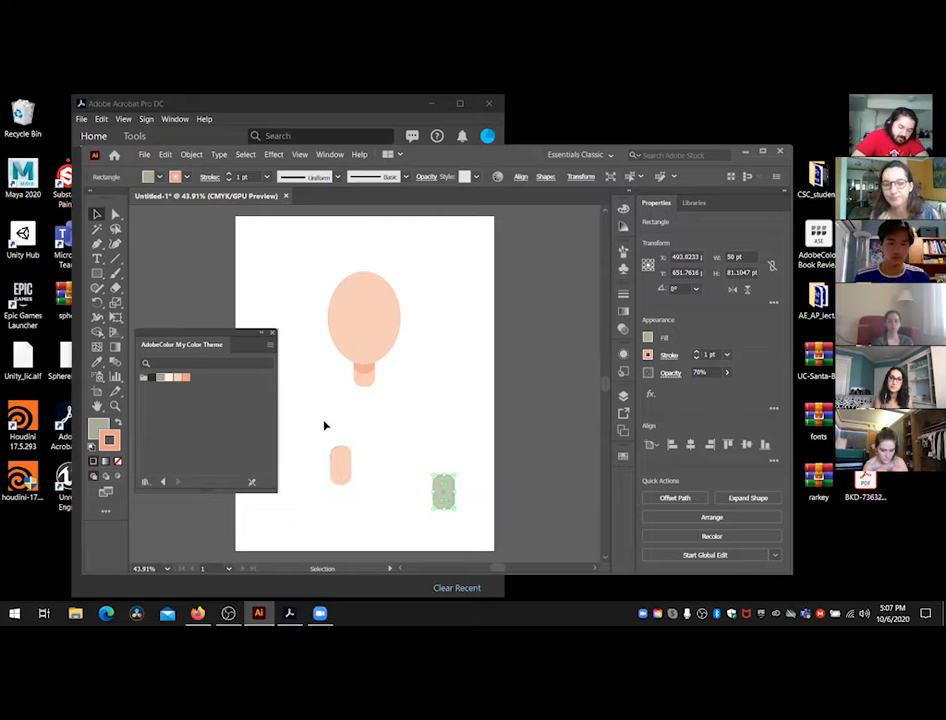
pyautogui.click(395, 469)
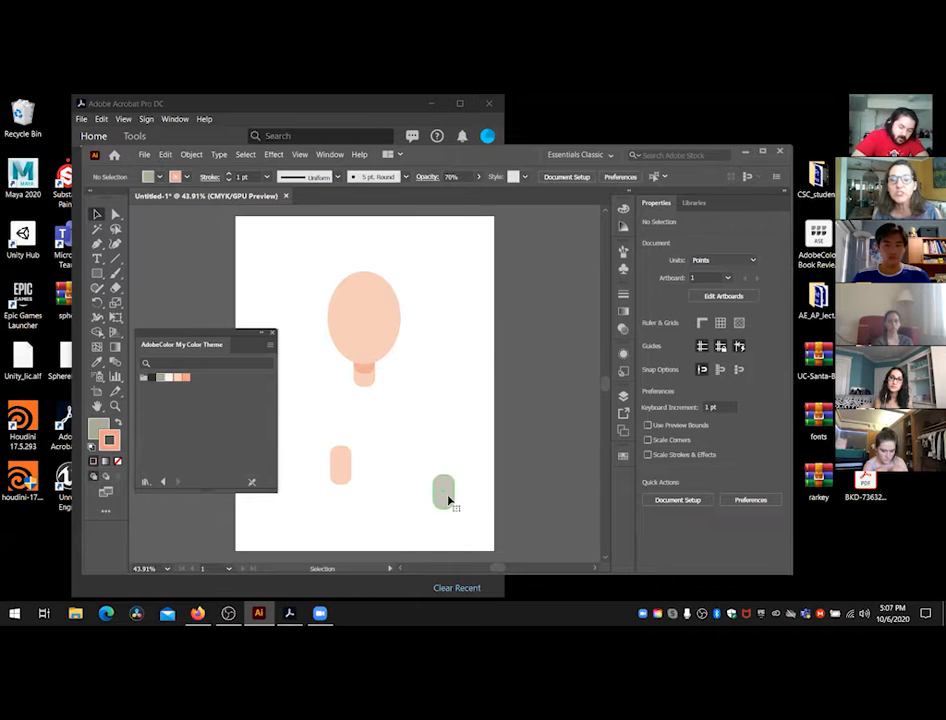
# Step: Select the light peach and grey-green copies and examine the spacing and orientation settings in Blend Options
pyautogui.click(449, 497)
pyautogui.keyDown('shift'); pyautogui.click(349, 474); pyautogui.keyUp('shift')
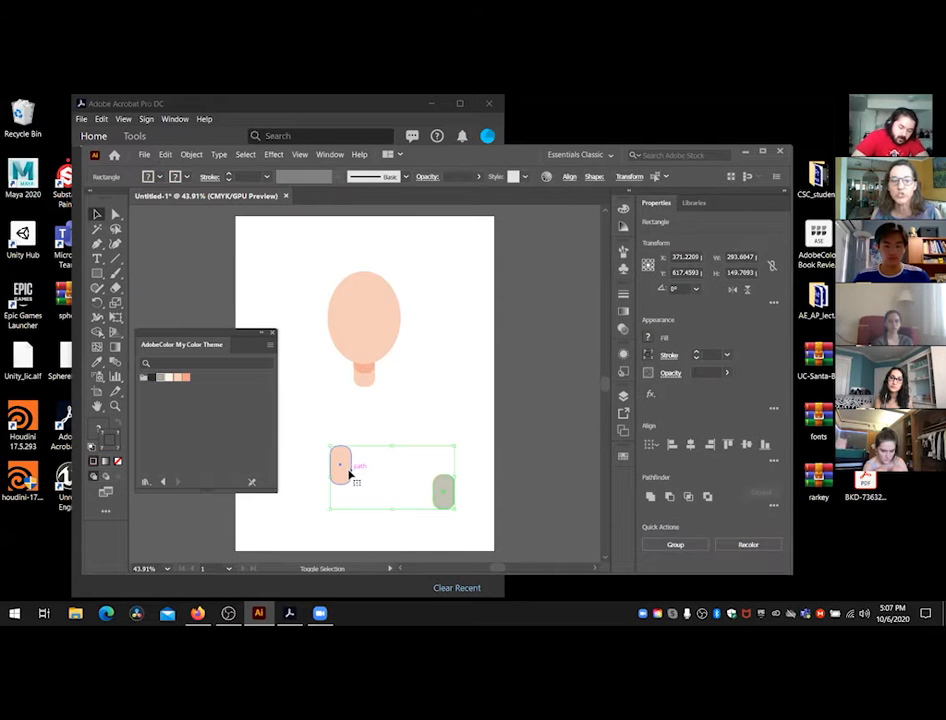
pyautogui.click(191, 156)
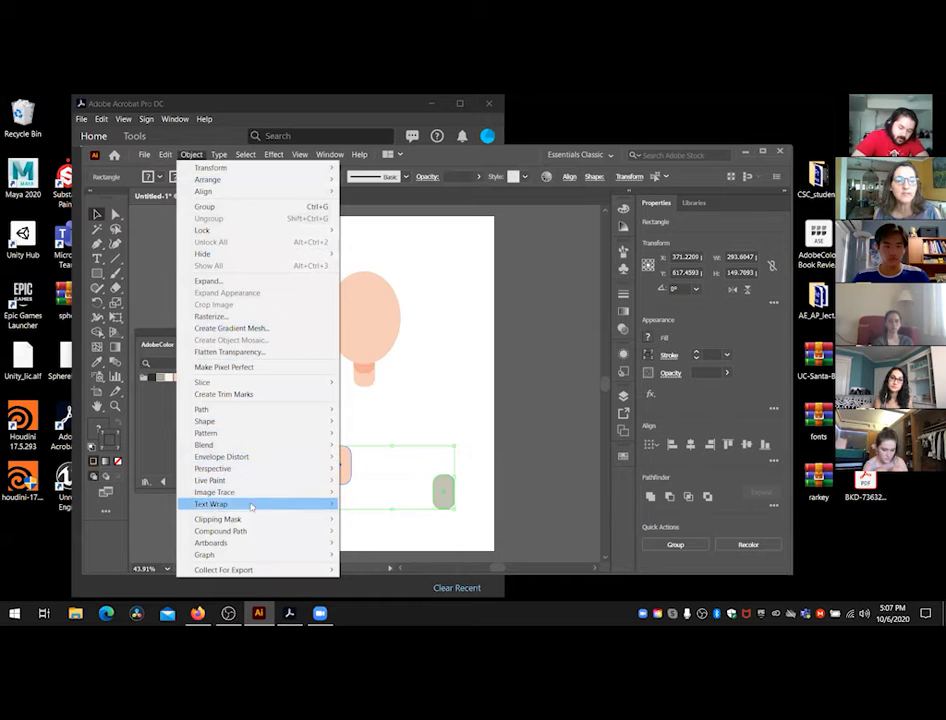
pyautogui.moveTo(242, 445)
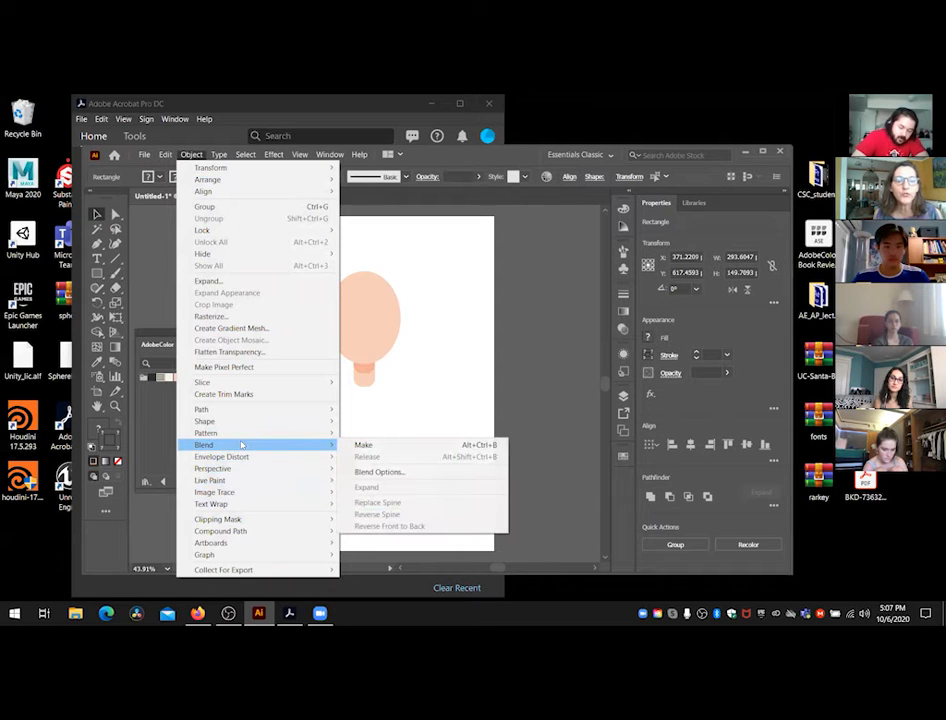
pyautogui.click(372, 471)
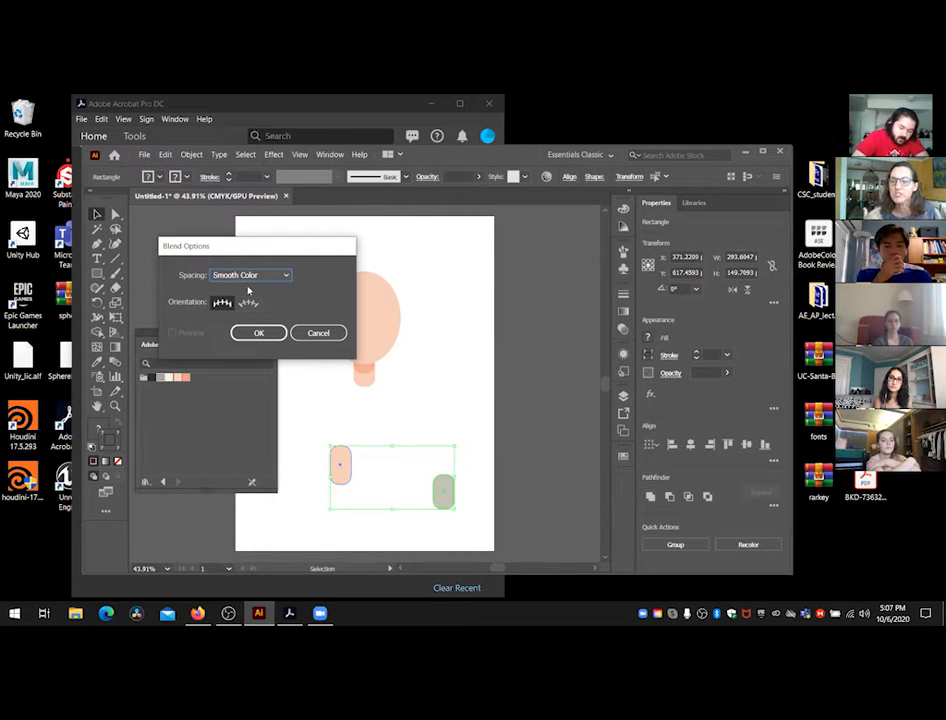
pyautogui.click(310, 335)
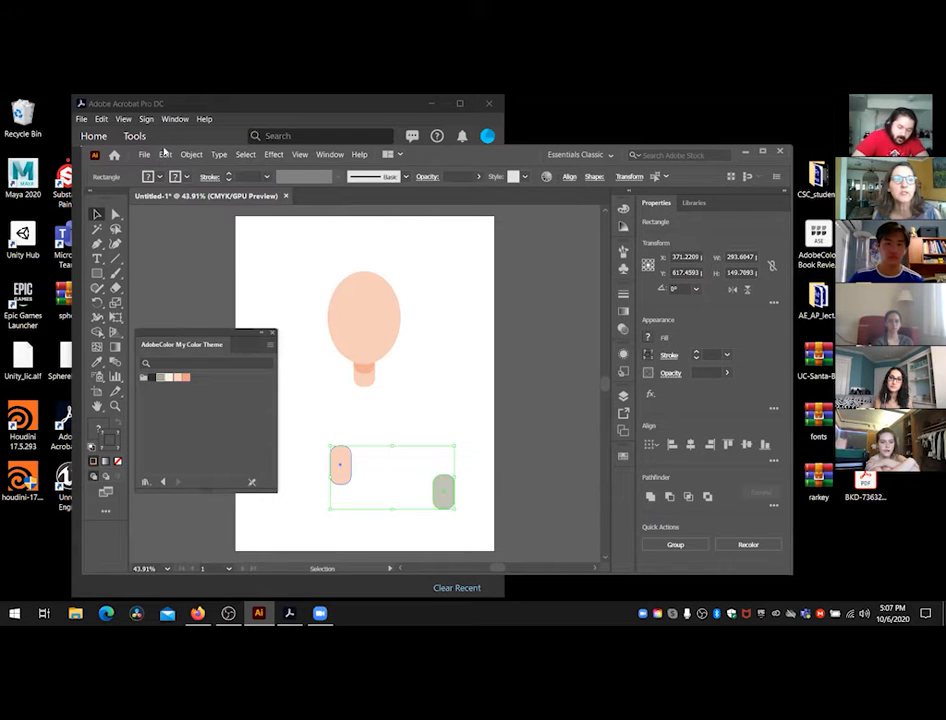
# Step: Try a blend between the light peach and grey-green copies, inspect it up close and undo it
pyautogui.click(191, 154)
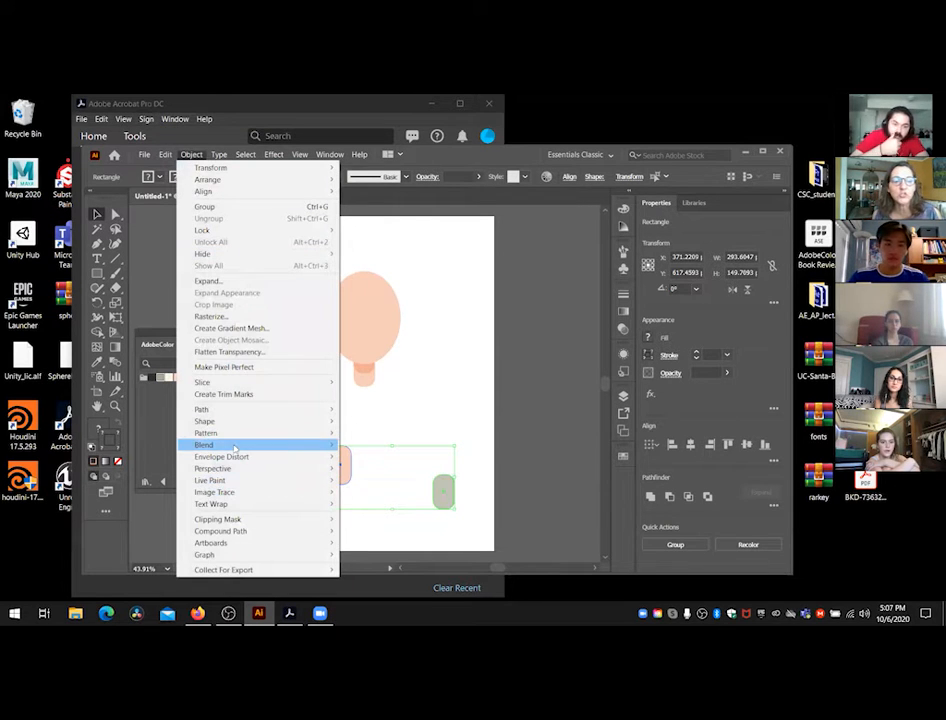
pyautogui.moveTo(234, 447)
pyautogui.click(362, 444)
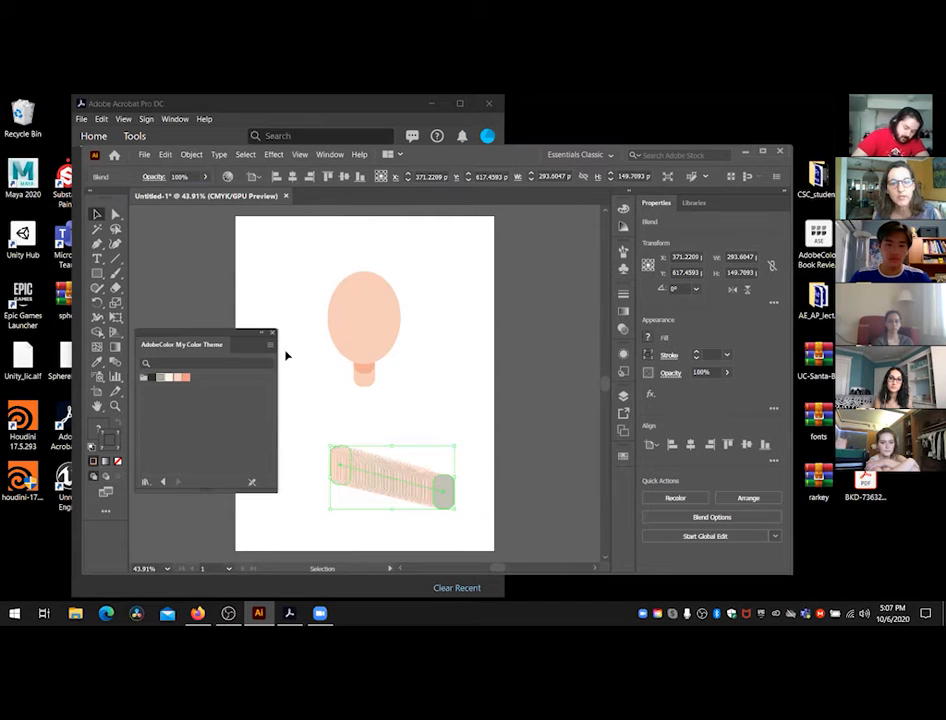
pyautogui.press('z')
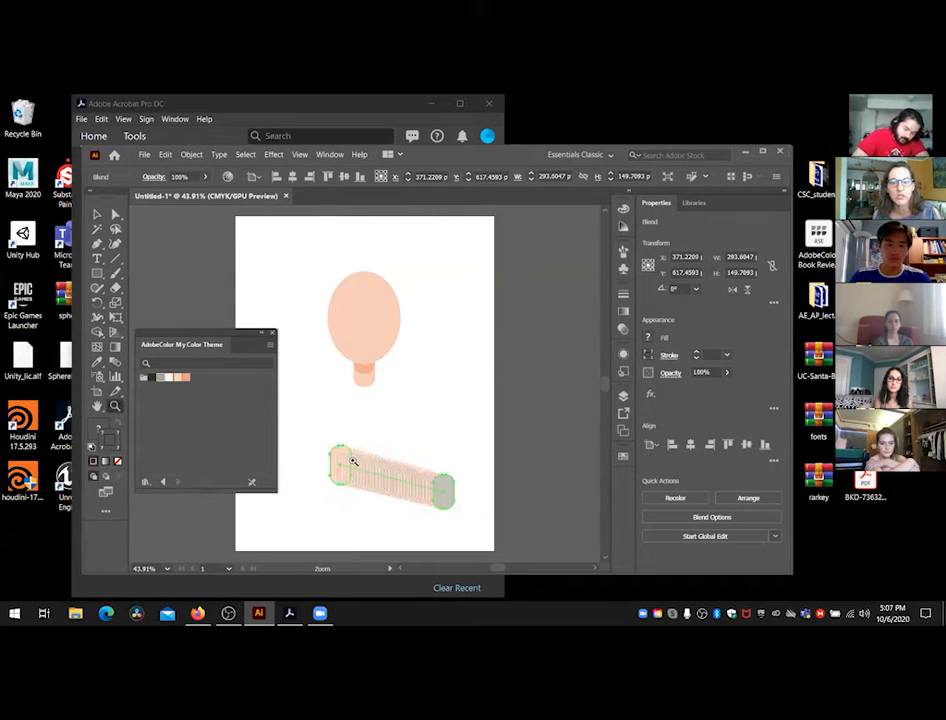
pyautogui.moveTo(411, 473); pyautogui.dragTo(460, 490)
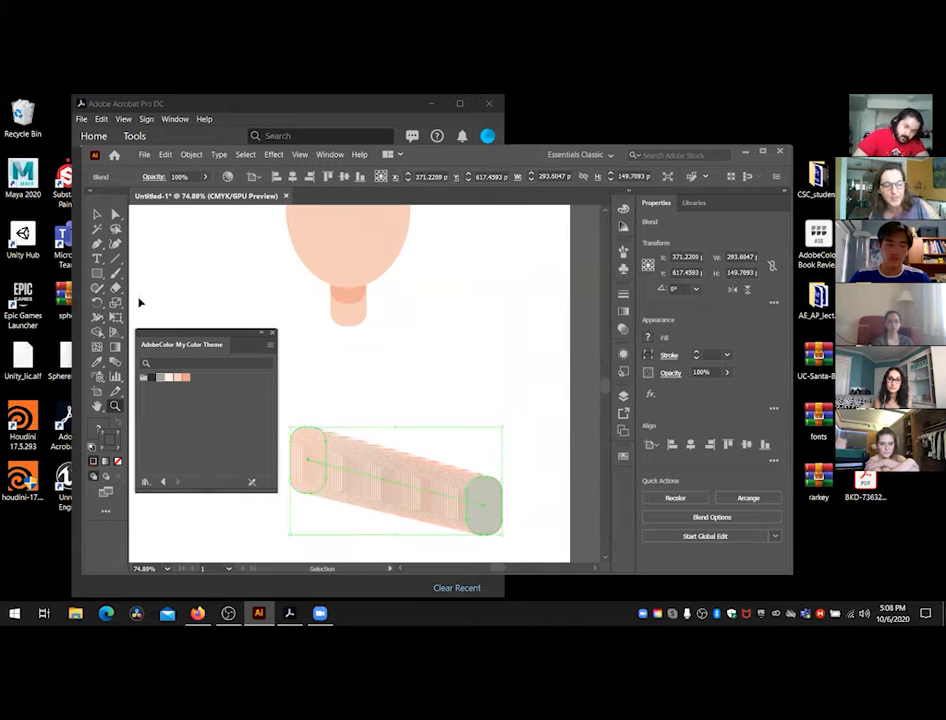
pyautogui.hotkey('ctrl', 'z')
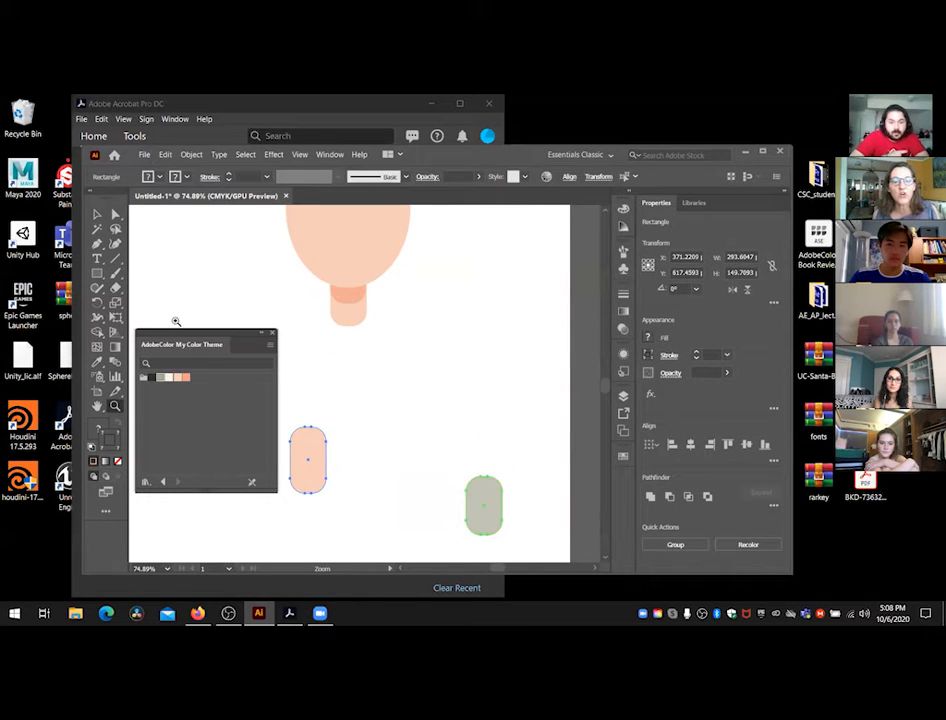
# Step: Remove the stroke from the grey-green rounded rectangle
pyautogui.click(96, 214)
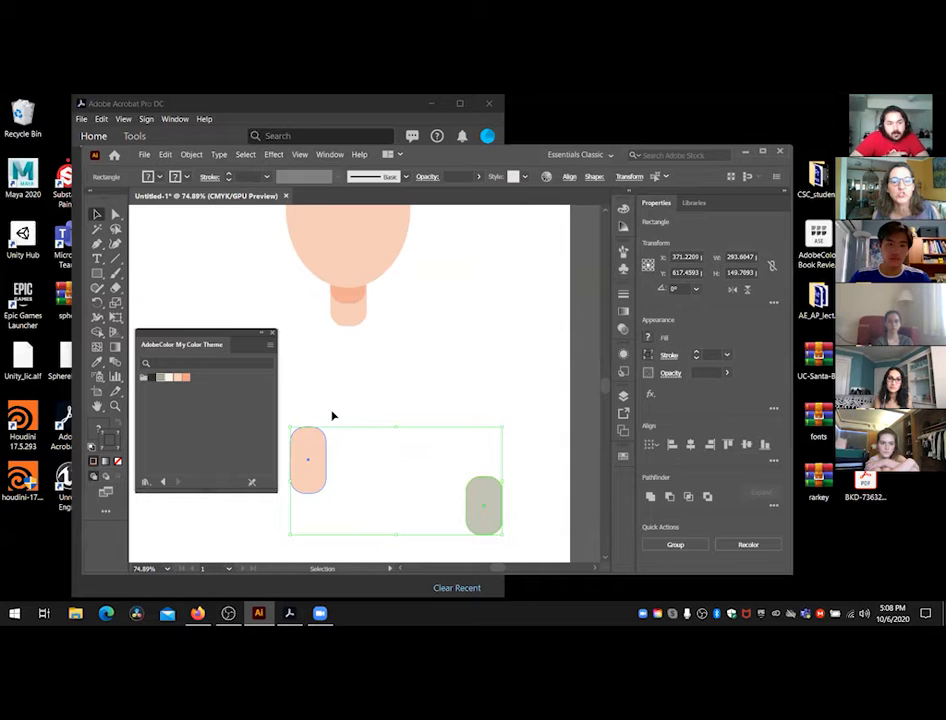
pyautogui.click(437, 394)
pyautogui.click(483, 495)
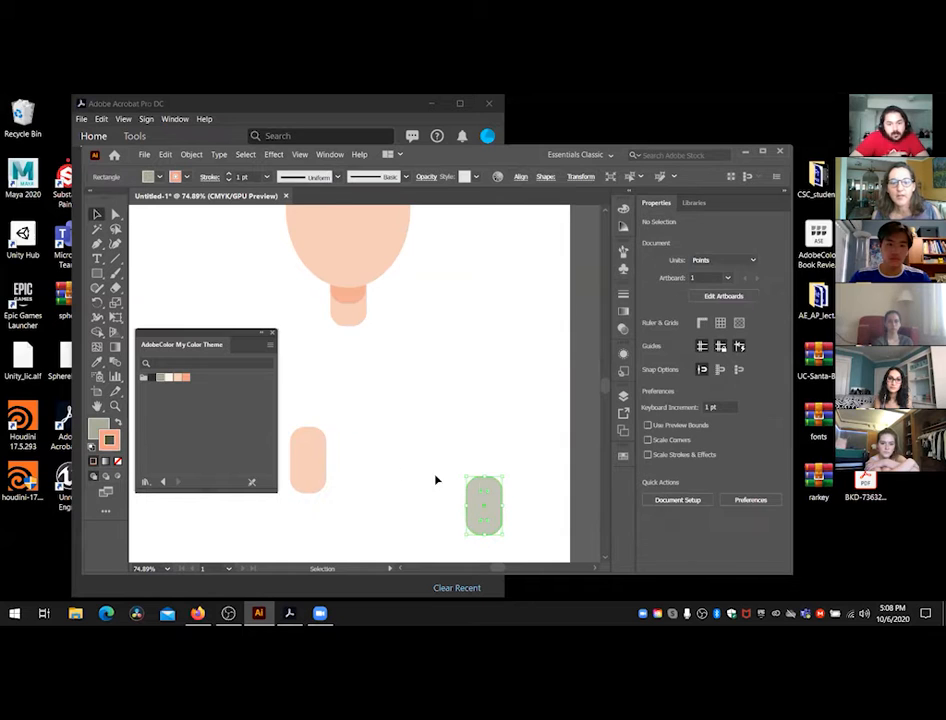
pyautogui.click(119, 461)
pyautogui.click(385, 496)
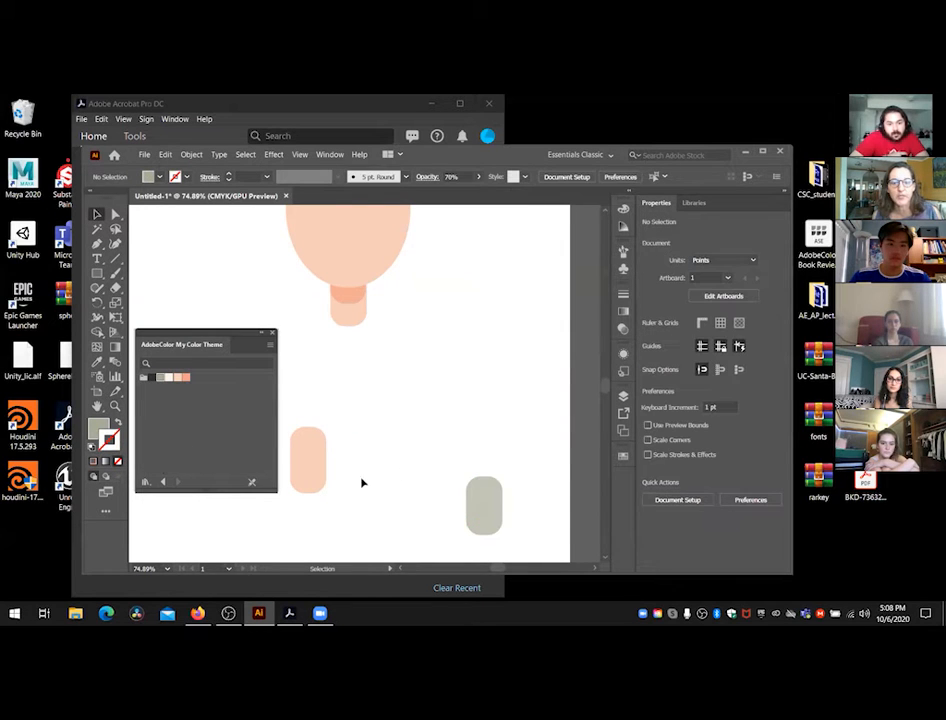
# Step: Blend the light peach and grey-green rounded rectangles into one smooth gradient shape
pyautogui.click(315, 470)
pyautogui.keyDown('shift'); pyautogui.click(475, 512); pyautogui.keyUp('shift')
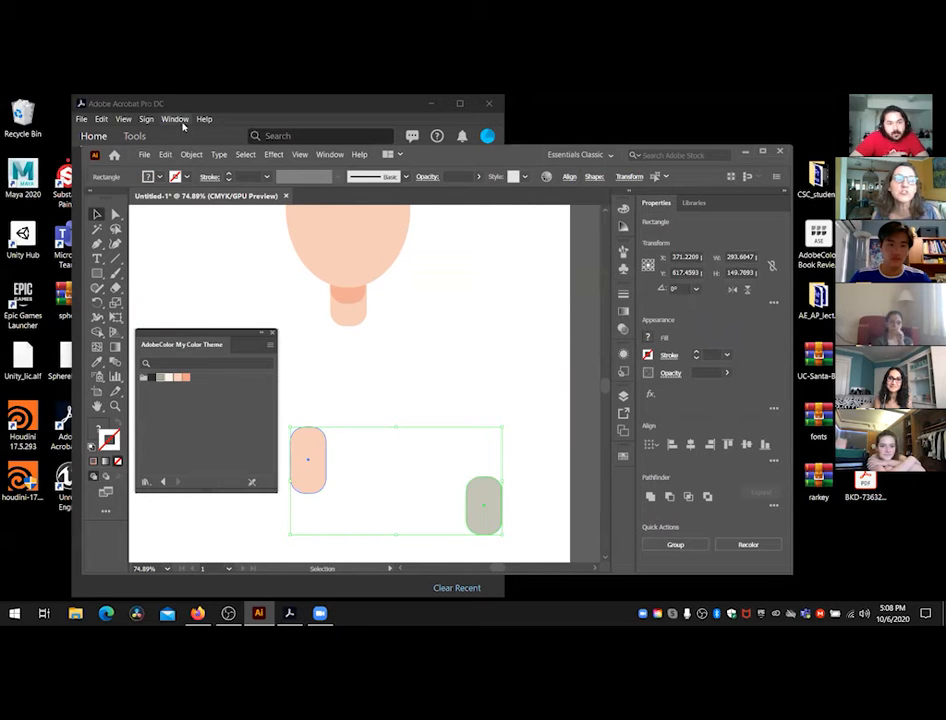
pyautogui.click(192, 155)
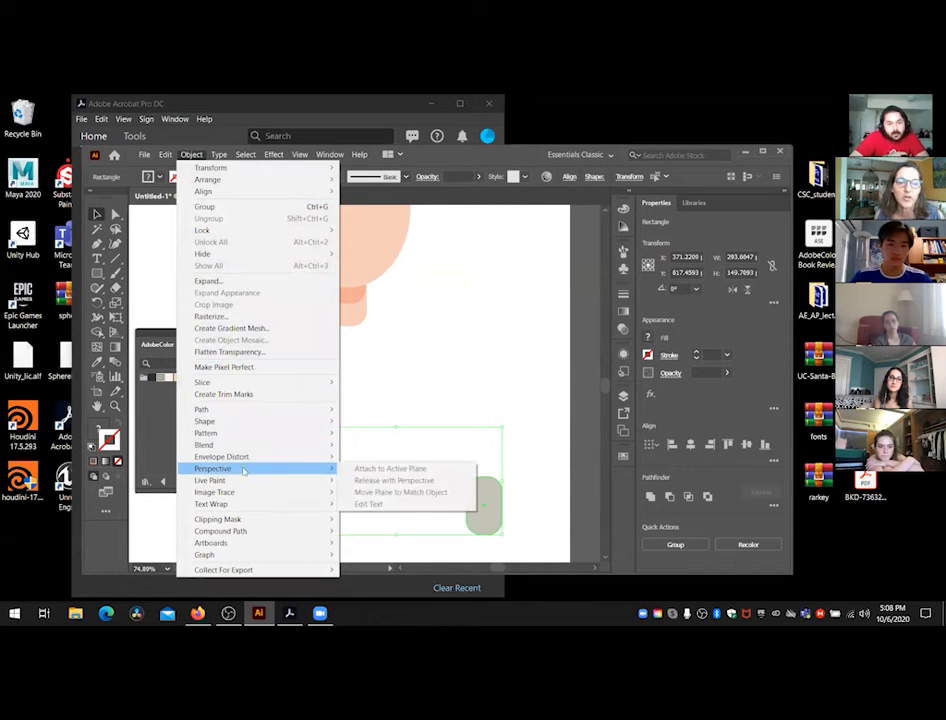
pyautogui.moveTo(282, 448)
pyautogui.click(362, 444)
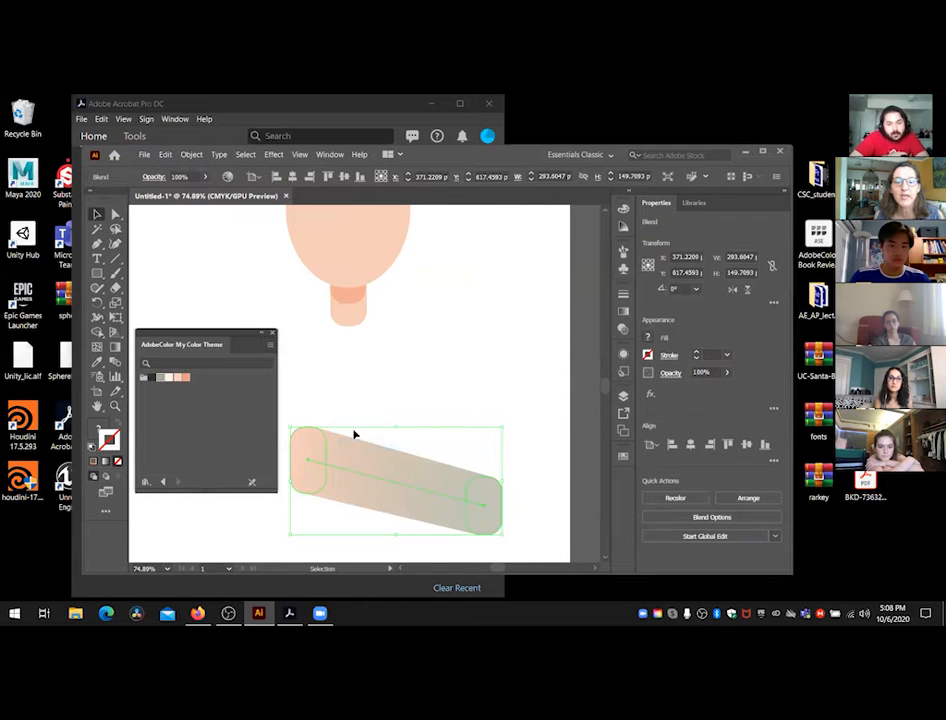
pyautogui.click(386, 368)
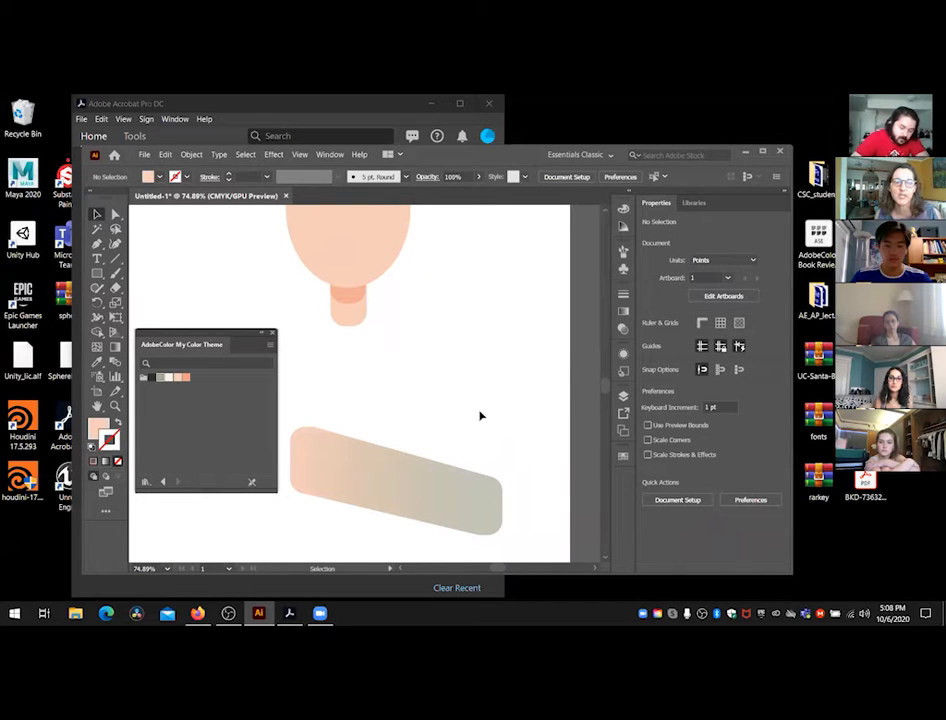
# Step: Move the blended shape up closer to the neck, then briefly select the head and neck shapes and deselect them
pyautogui.moveTo(455, 488); pyautogui.dragTo(462, 450)
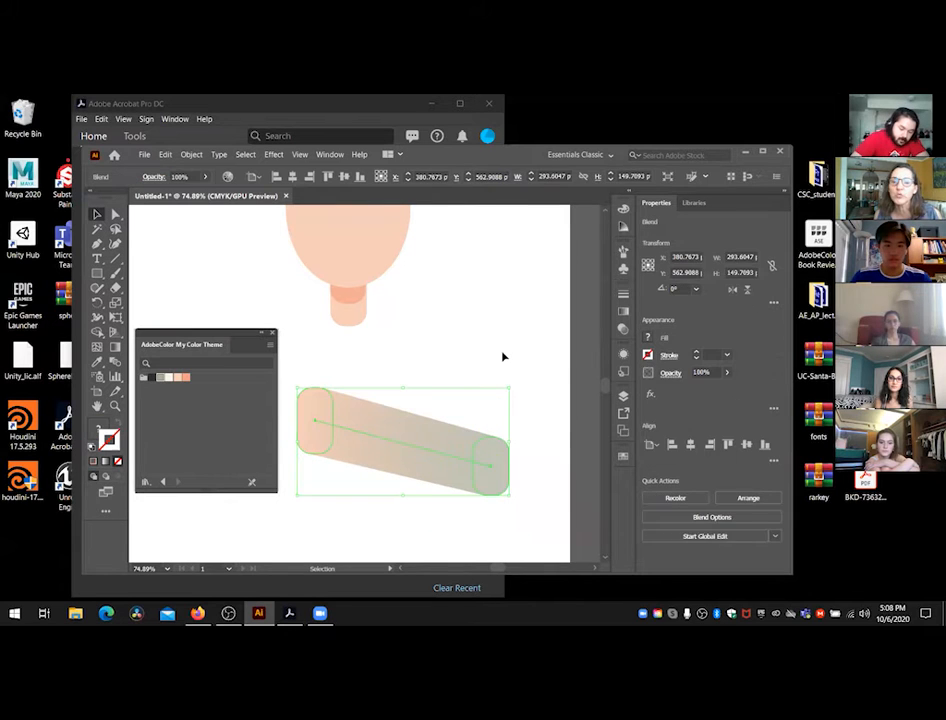
pyautogui.click(503, 356)
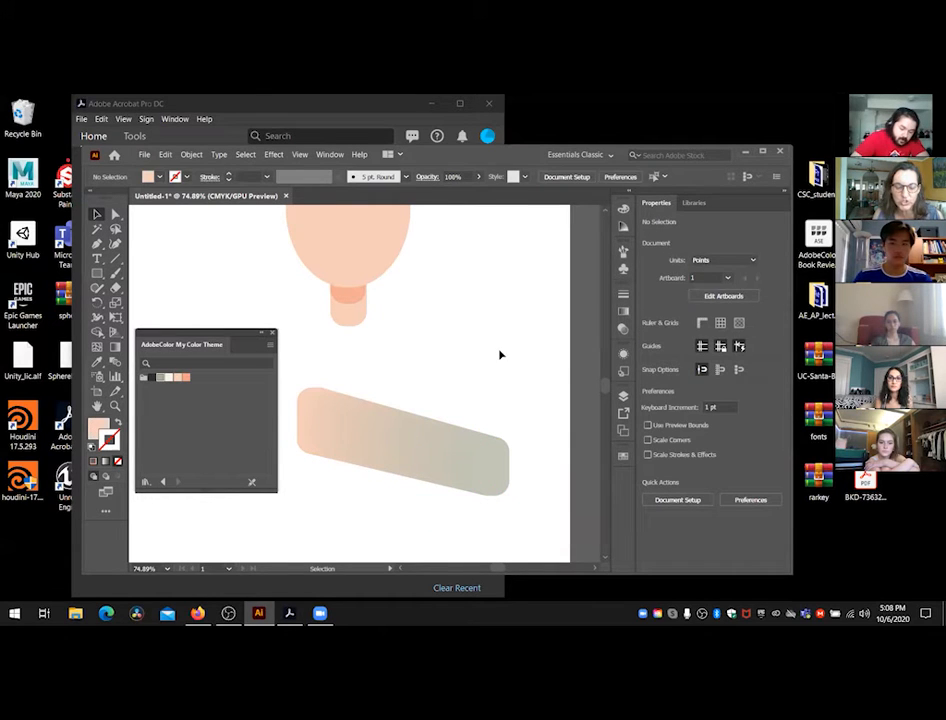
pyautogui.hotkey('ctrl', '-')
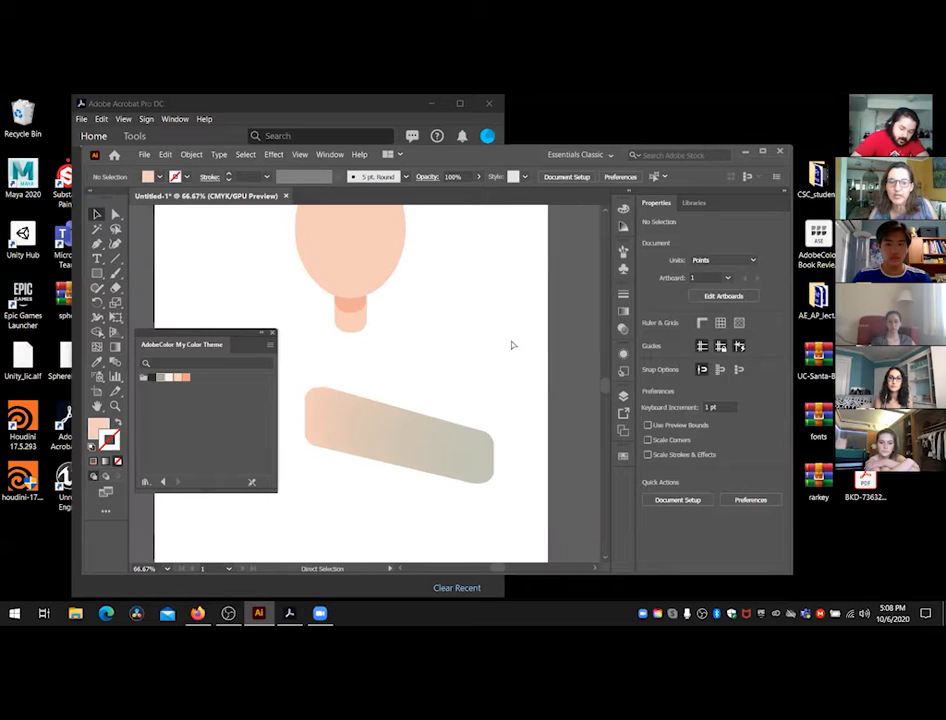
pyautogui.hotkey('ctrl', '-')
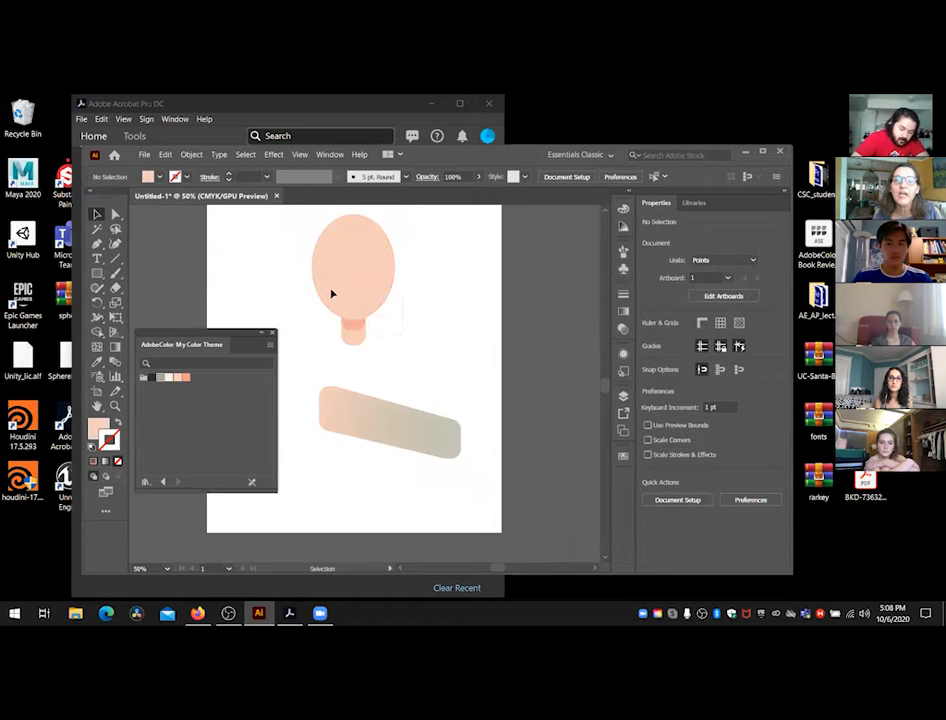
pyautogui.click(333, 272)
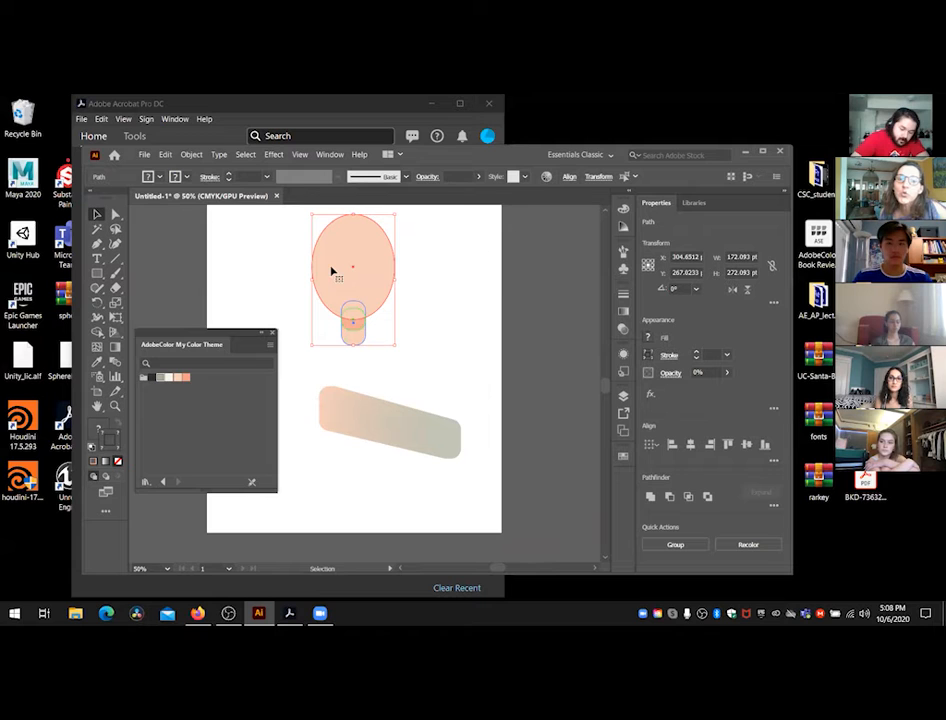
pyautogui.click(255, 272)
# Step: Open the fill color picker and pick a green with hue 114°, saturation 92% and brightness 71%
pyautogui.doubleClick(97, 428)
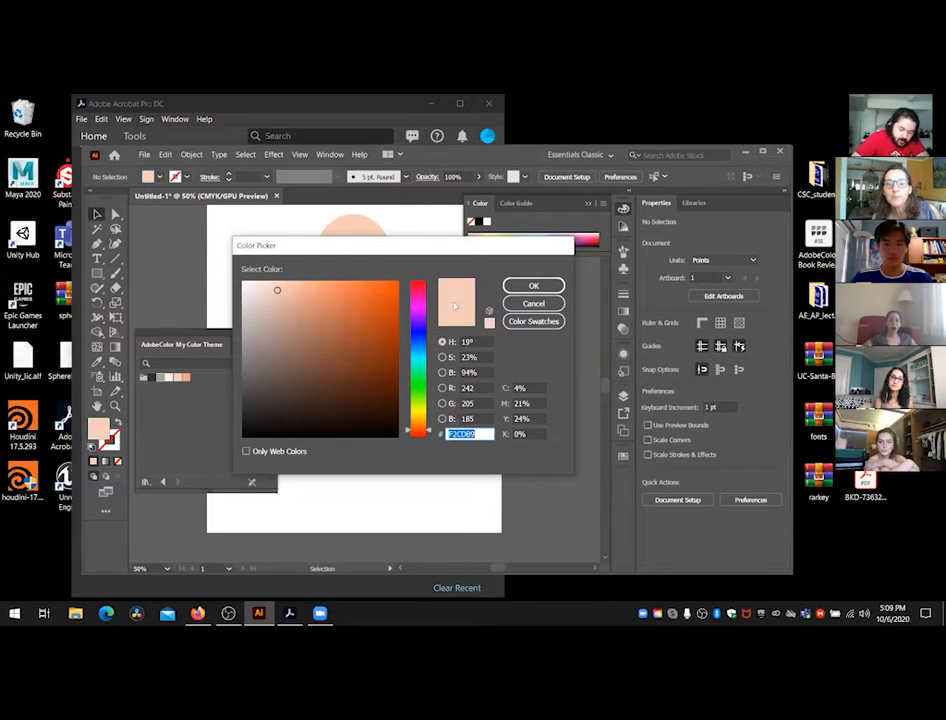
pyautogui.click(427, 404)
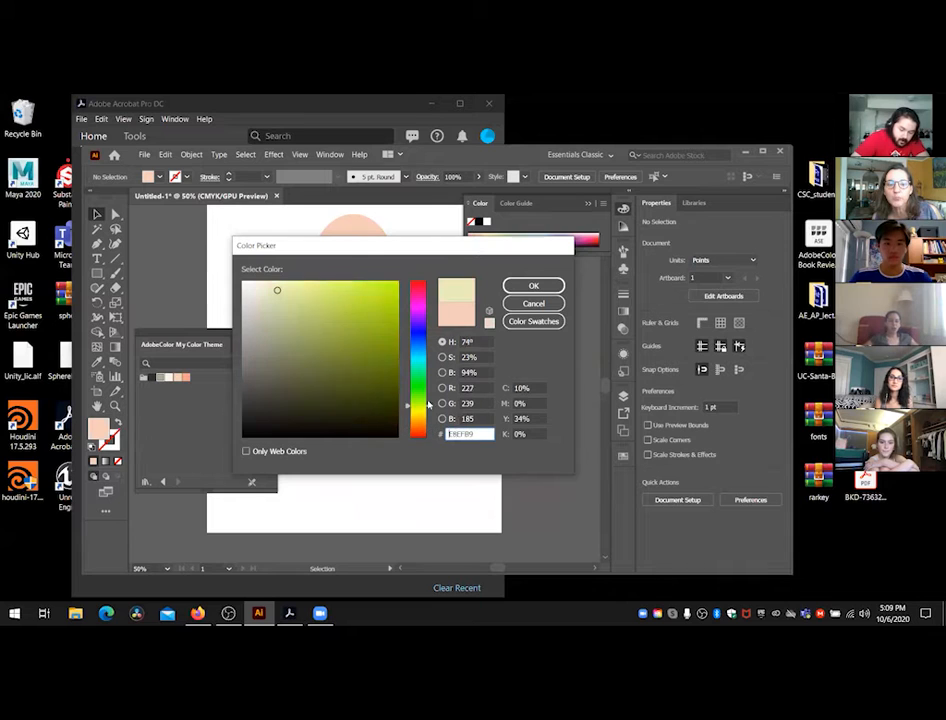
pyautogui.moveTo(427, 404); pyautogui.dragTo(426, 387)
pyautogui.click(386, 325)
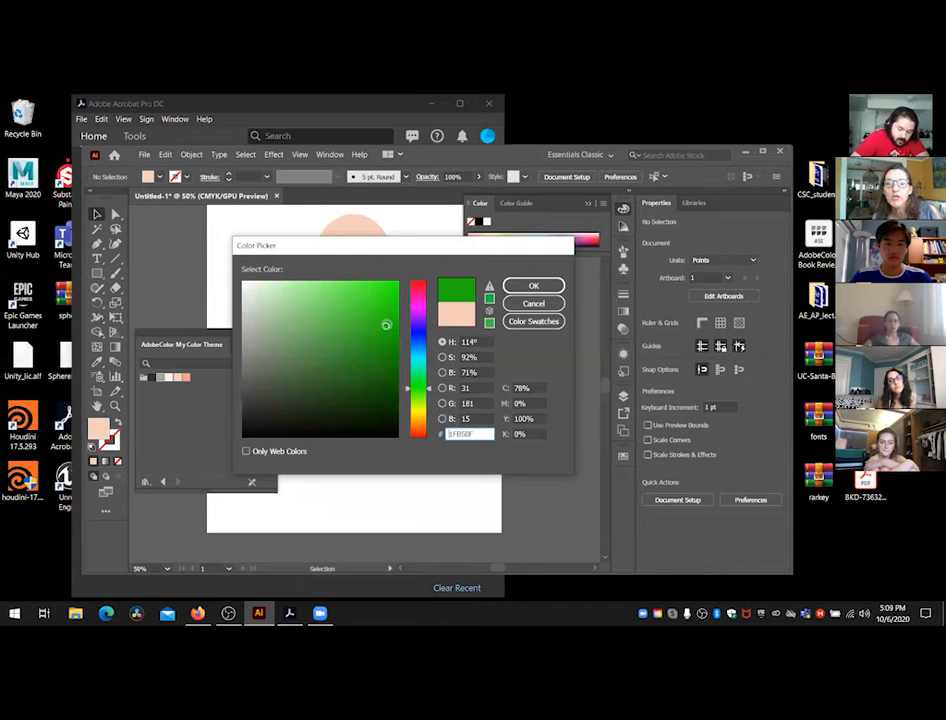
pyautogui.click(476, 356)
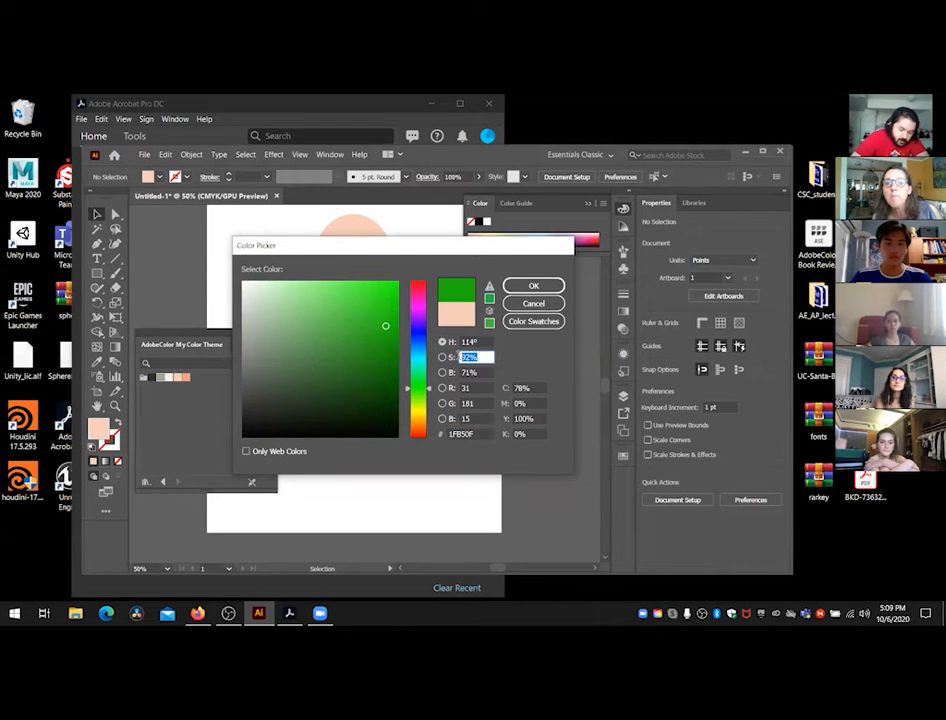
pyautogui.click(475, 372)
pyautogui.moveTo(475, 372); pyautogui.dragTo(461, 374)
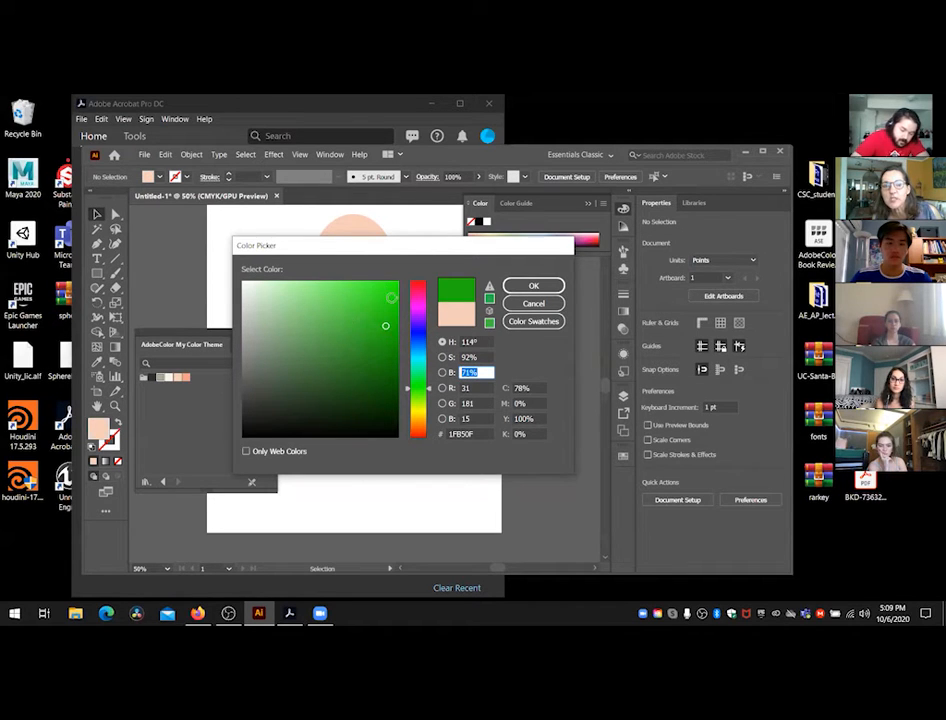
# Step: Vary the green between bright and dark shades, ending on a dark green at 95% saturation and 32% brightness
pyautogui.write('90')
pyautogui.moveTo(386, 294); pyautogui.dragTo(387, 386)
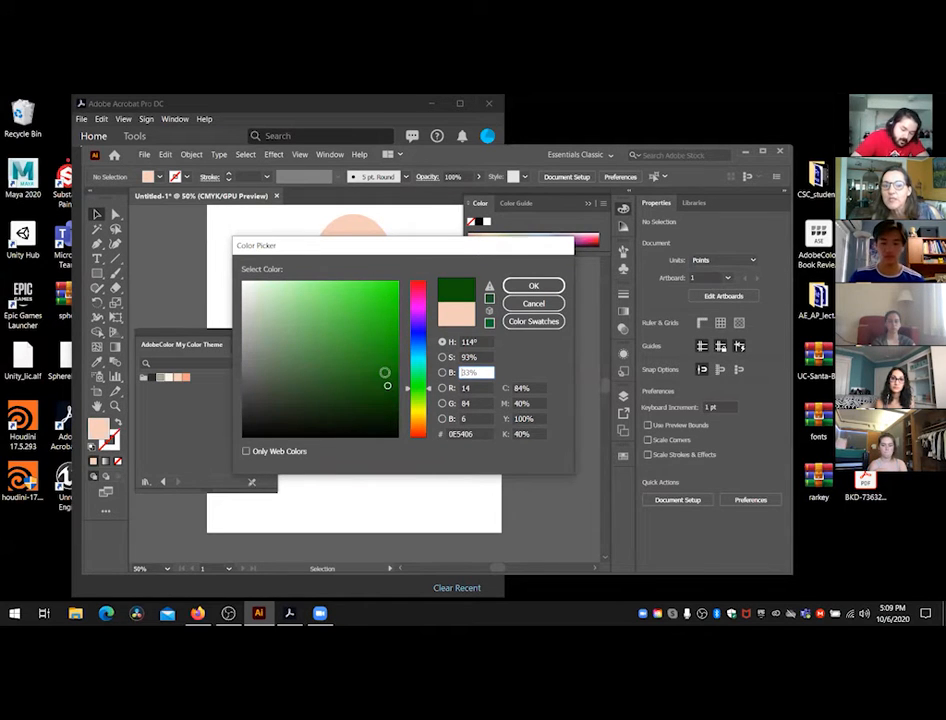
pyautogui.click(391, 297)
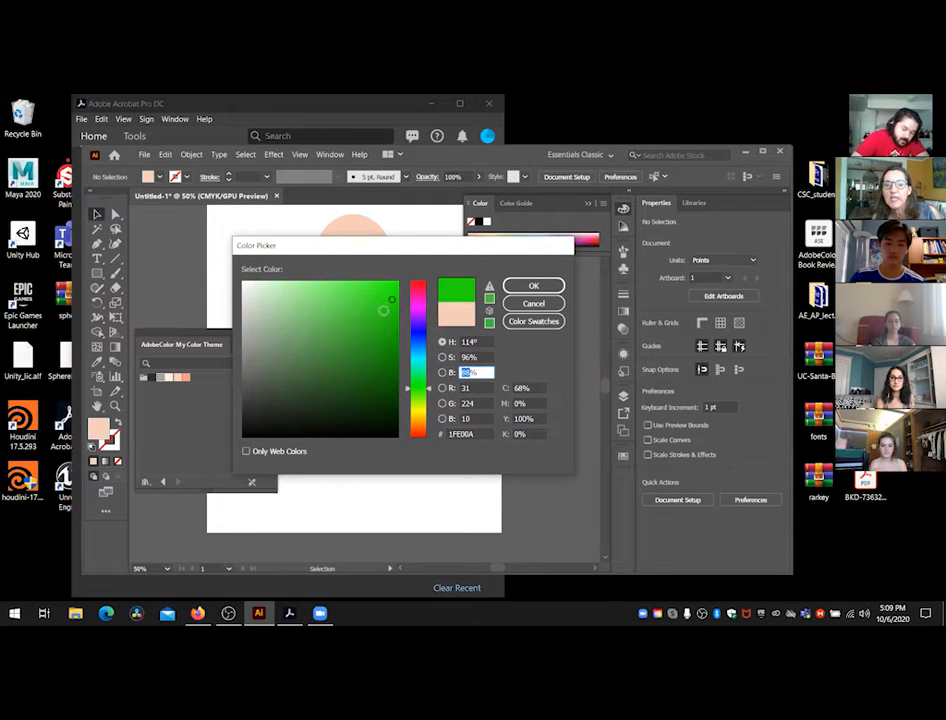
pyautogui.click(389, 386)
pyautogui.moveTo(389, 386); pyautogui.dragTo(392, 387)
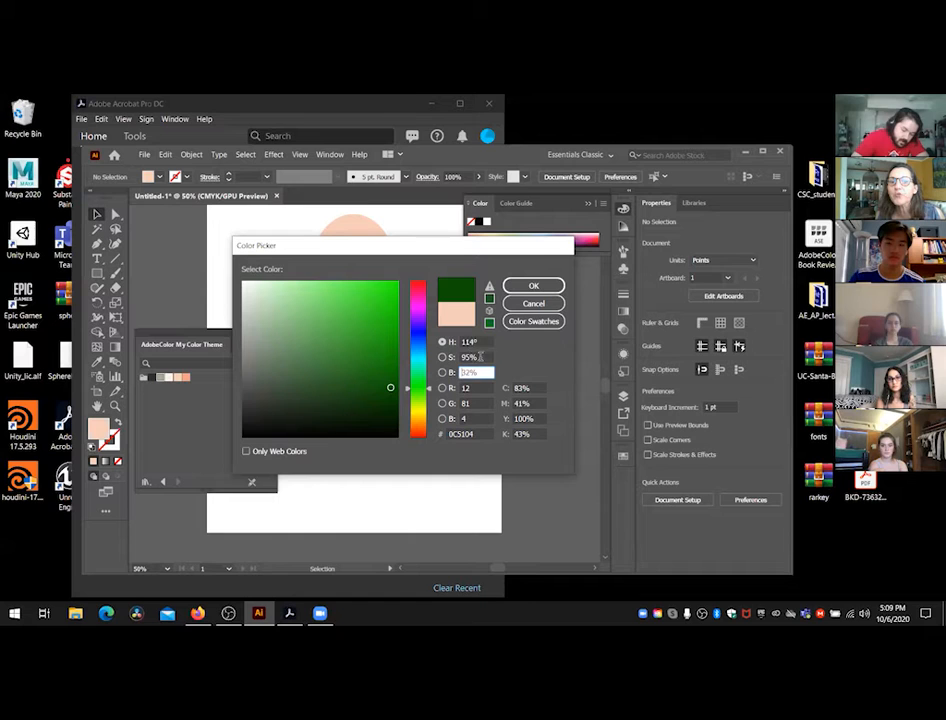
# Step: Set the dark green's saturation to 0%
pyautogui.click(479, 357)
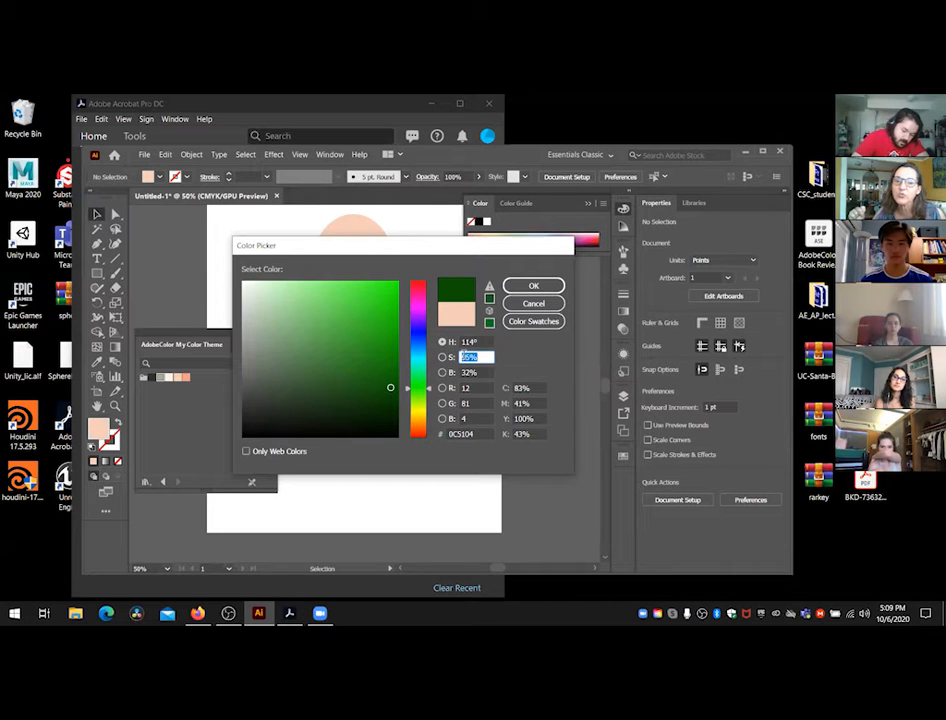
pyautogui.click(467, 356)
pyautogui.doubleClick(467, 356)
pyautogui.write('0')
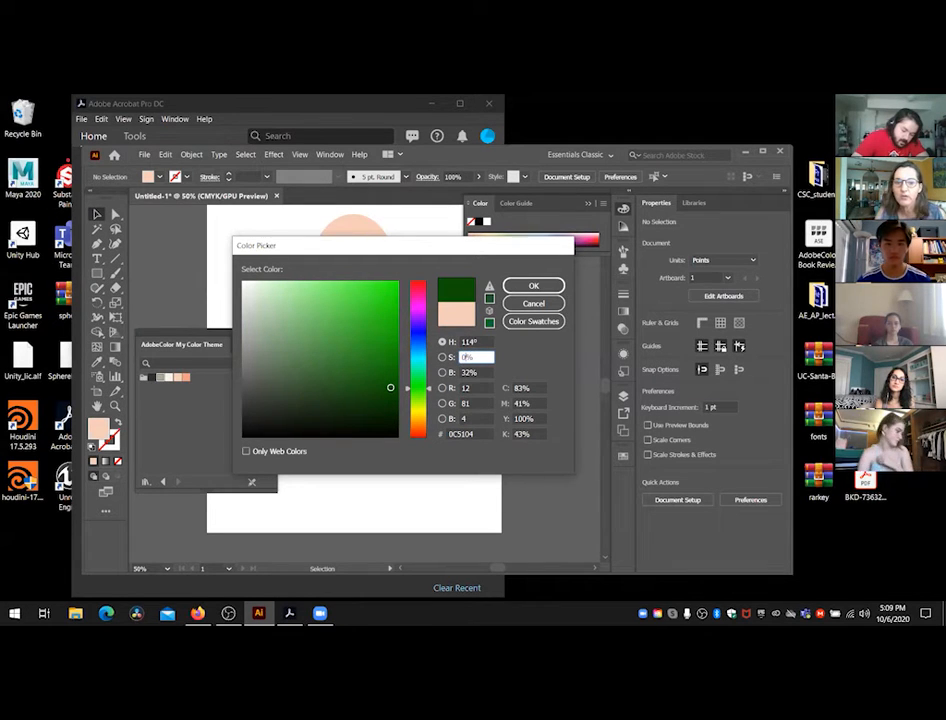
pyautogui.press('Tab')
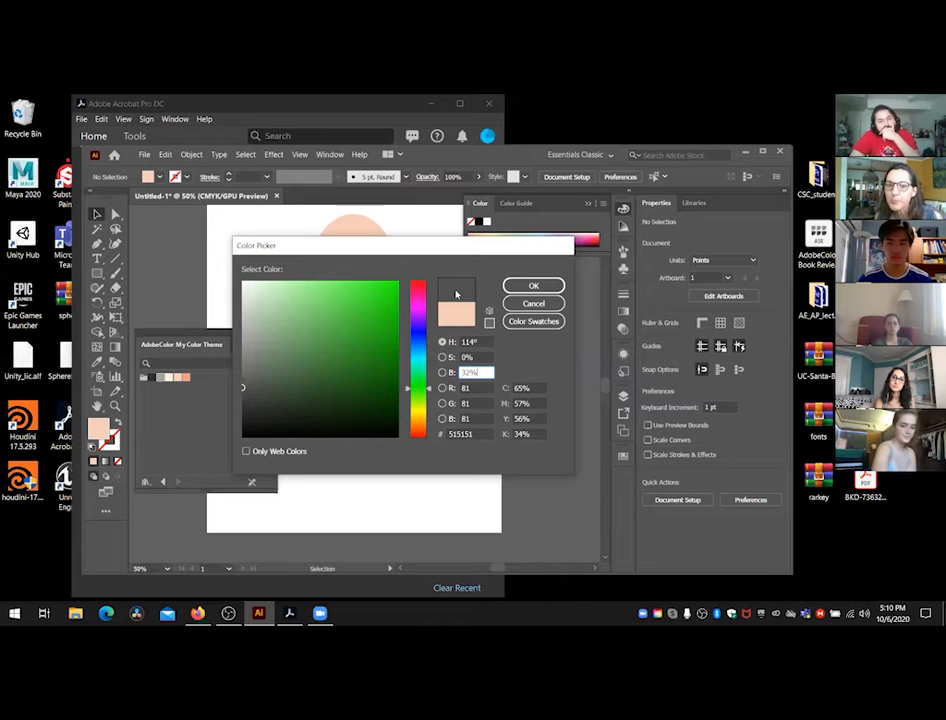
# Step: Set the fill color's saturation to 10% and its brightness to 90%
pyautogui.click(465, 357)
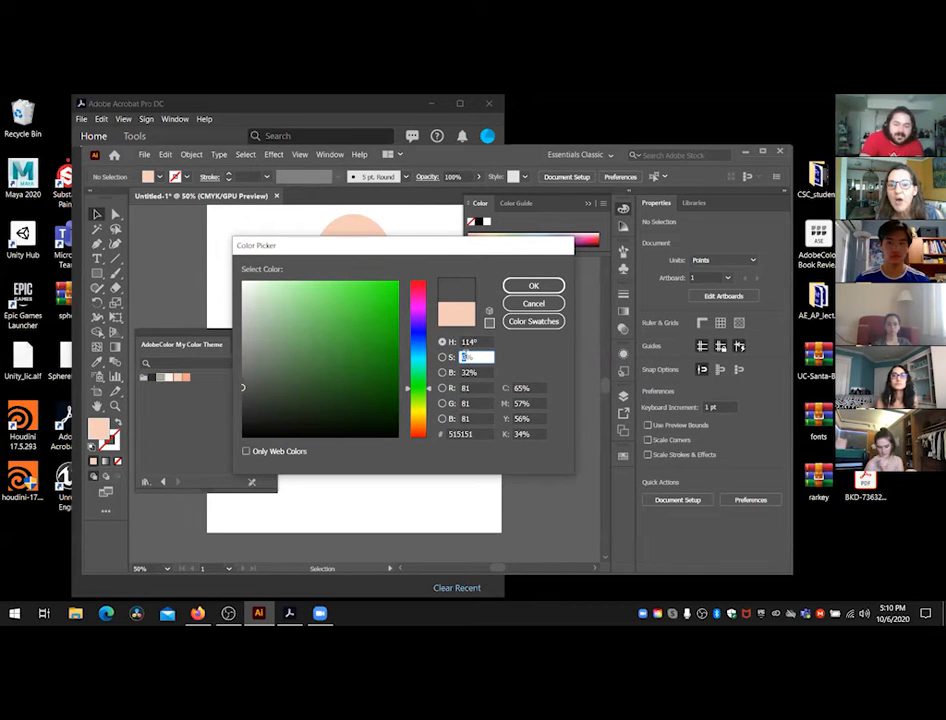
pyautogui.write('10')
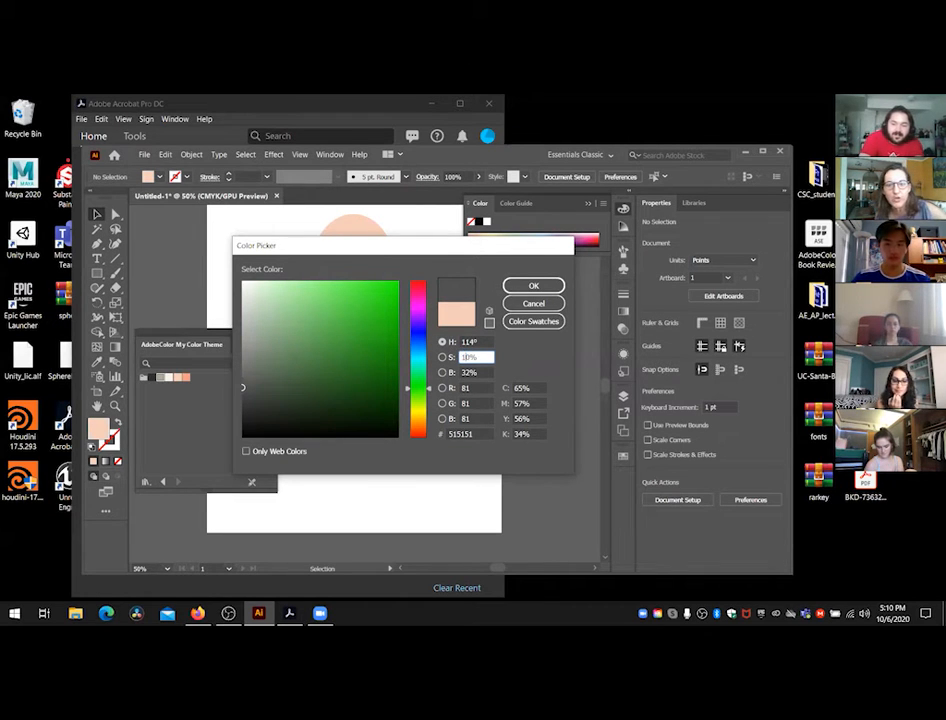
pyautogui.press('Tab')
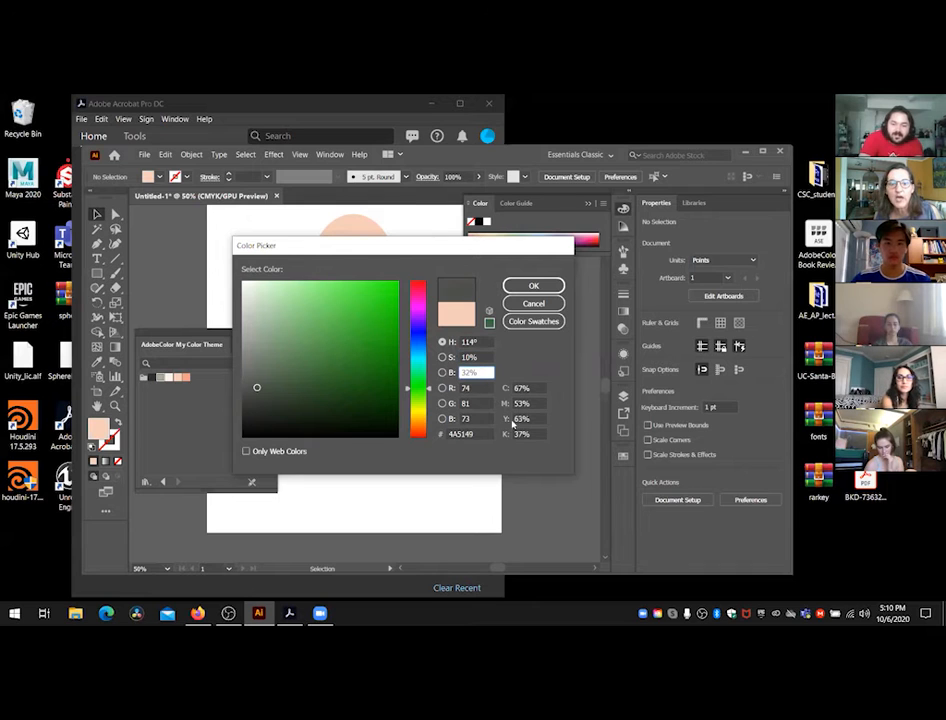
pyautogui.write('90')
pyautogui.click(464, 355)
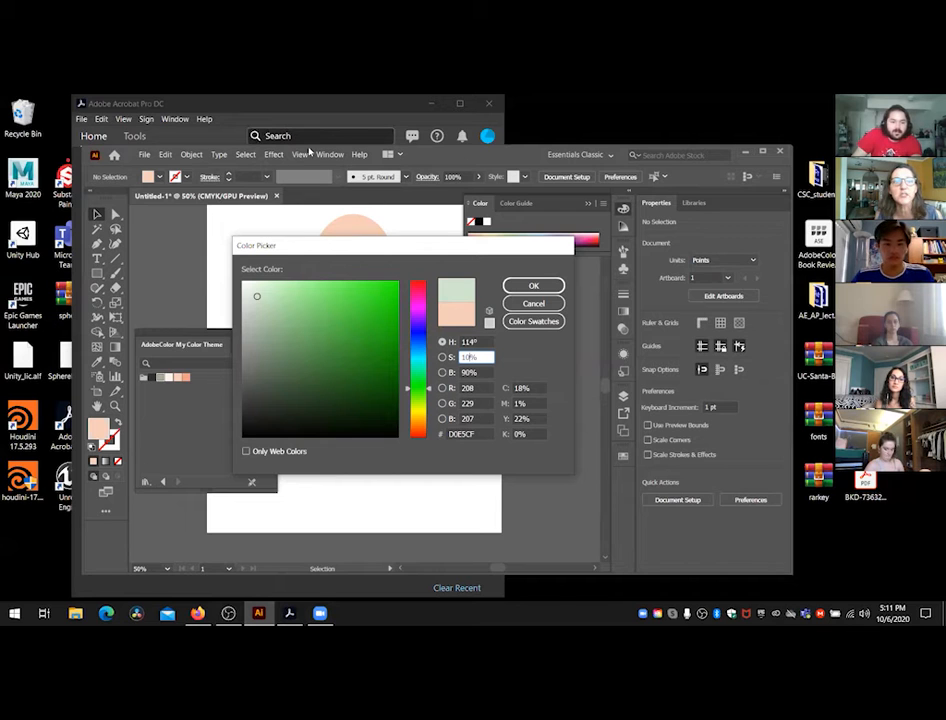
# Step: Switch to Adobe Color in the Firefox browser and open the Explore gallery
pyautogui.click(655, 195)
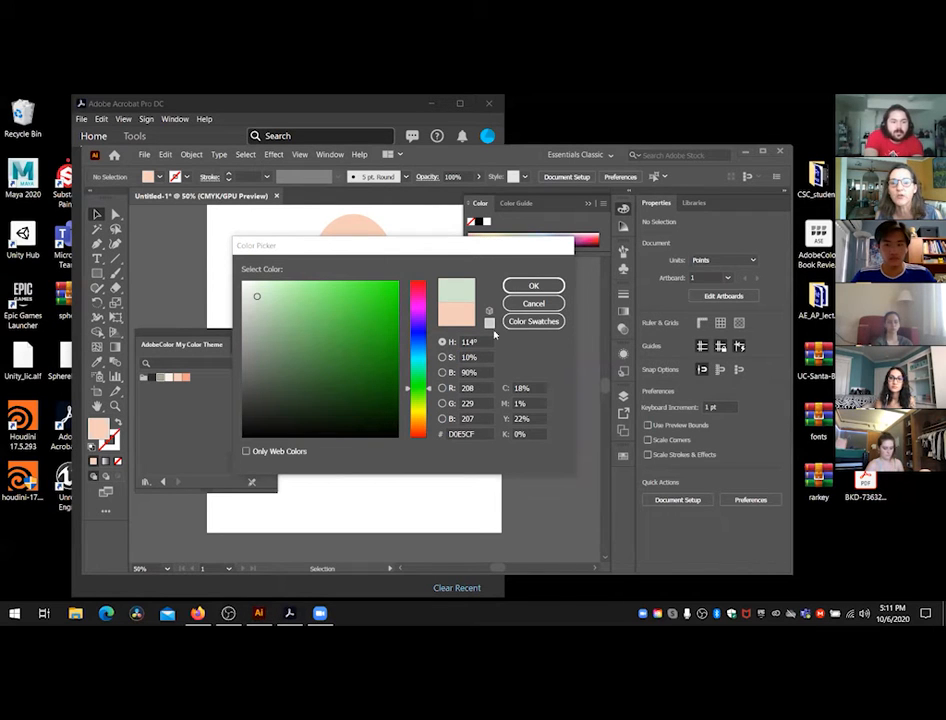
pyautogui.click(197, 613)
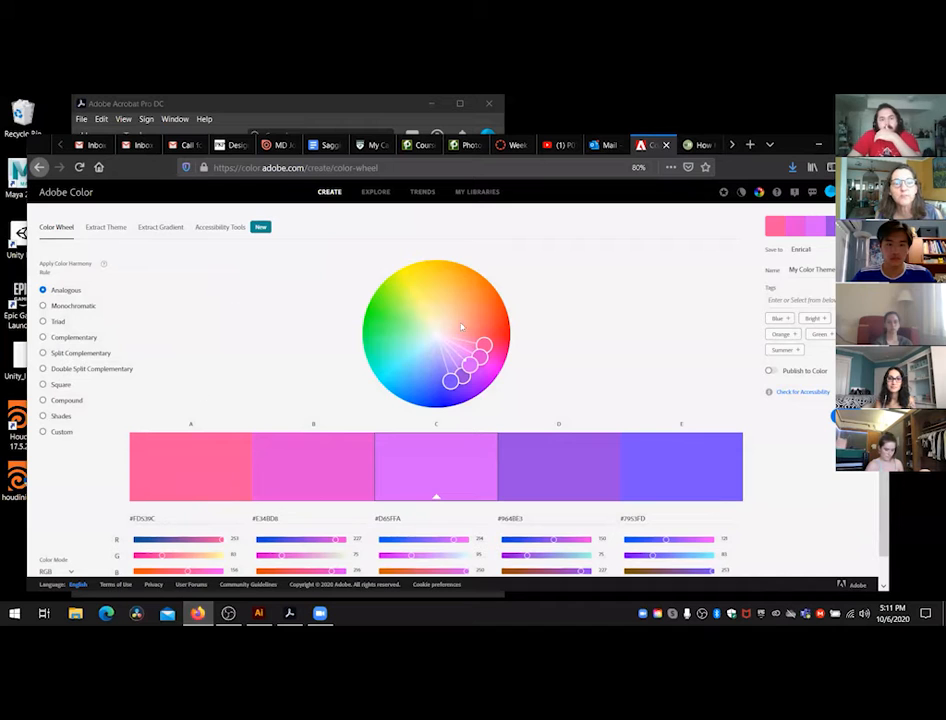
pyautogui.click(106, 228)
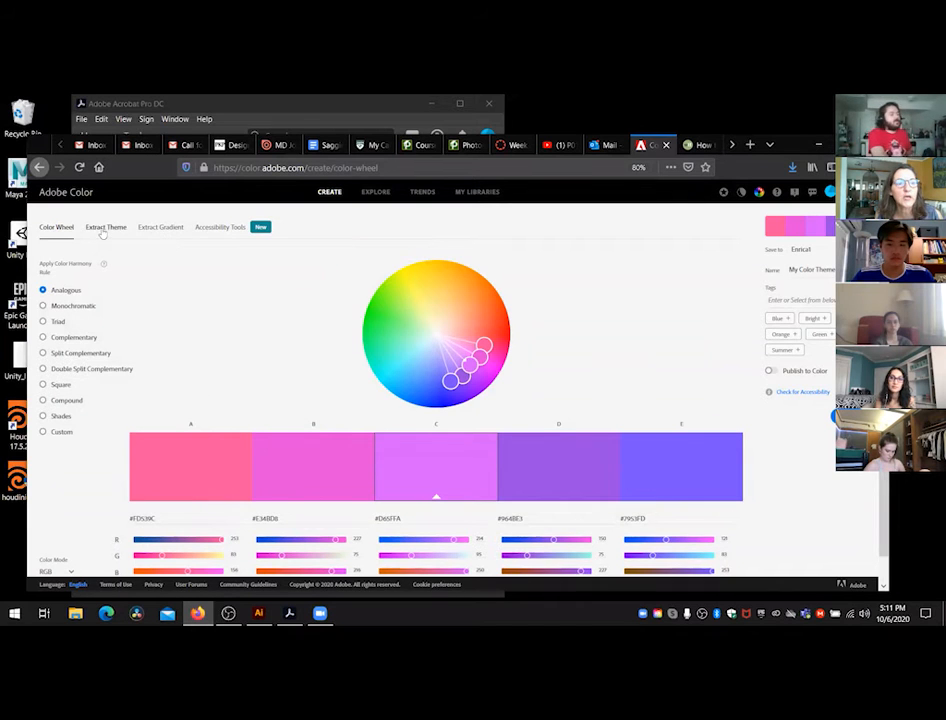
pyautogui.click(385, 192)
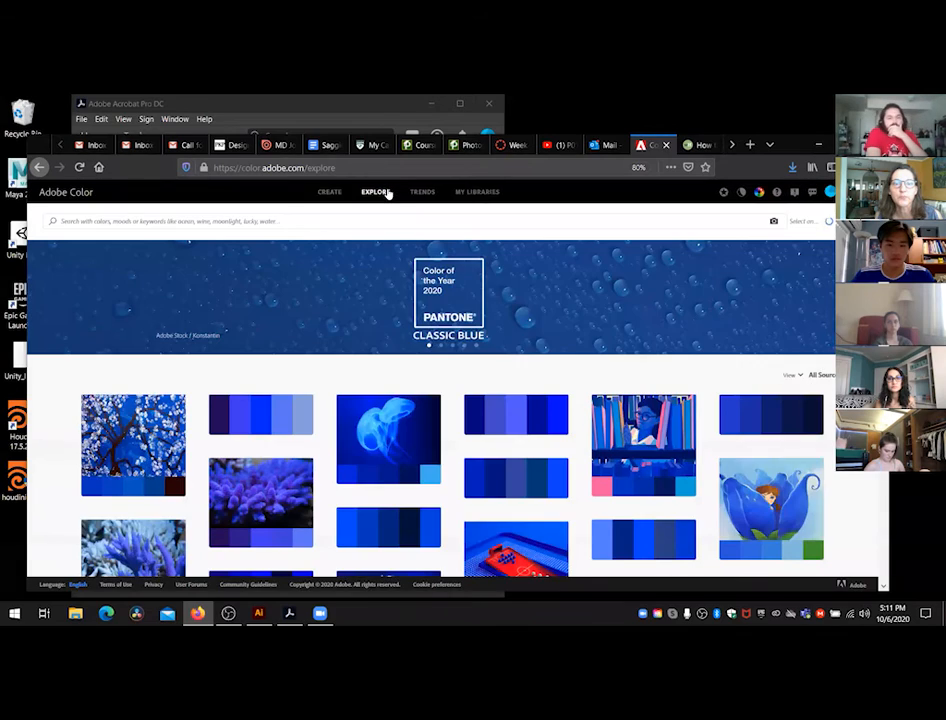
# Step: Browse the Explore gallery through to its second page and open the teal, cream and orange theme
pyautogui.scroll(-5, 590, 375)
pyautogui.scroll(-10, 587, 369)
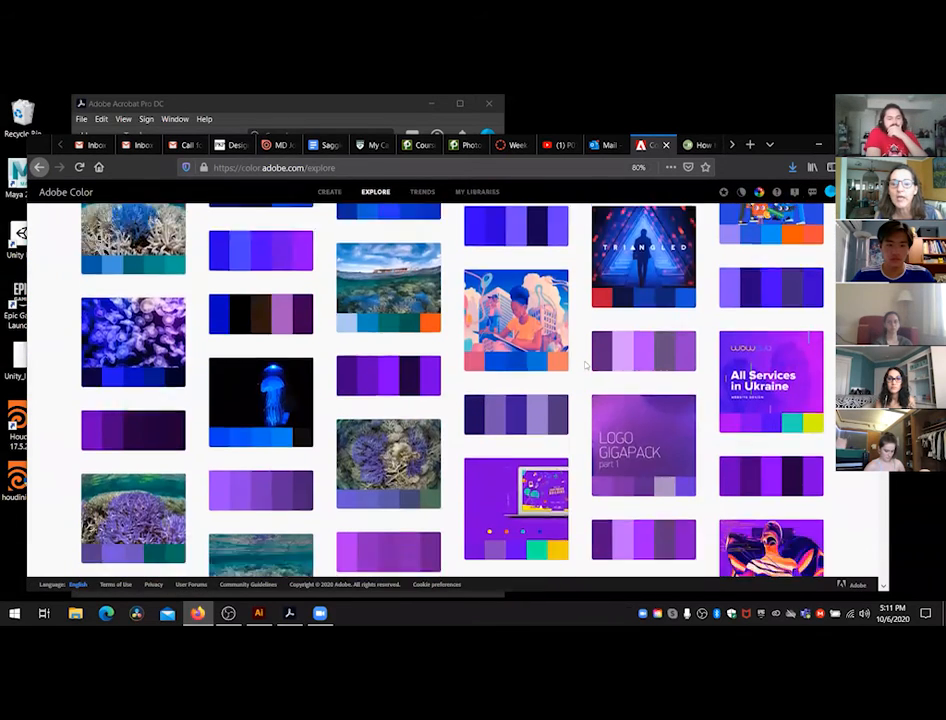
pyautogui.scroll(-2, 583, 360)
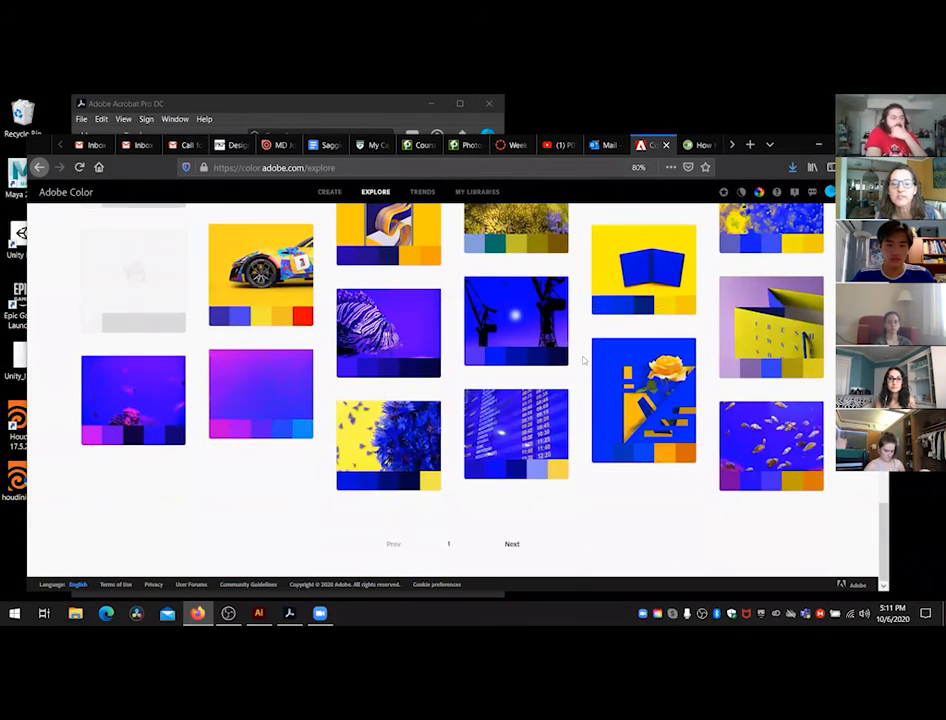
pyautogui.moveTo(284, 435)
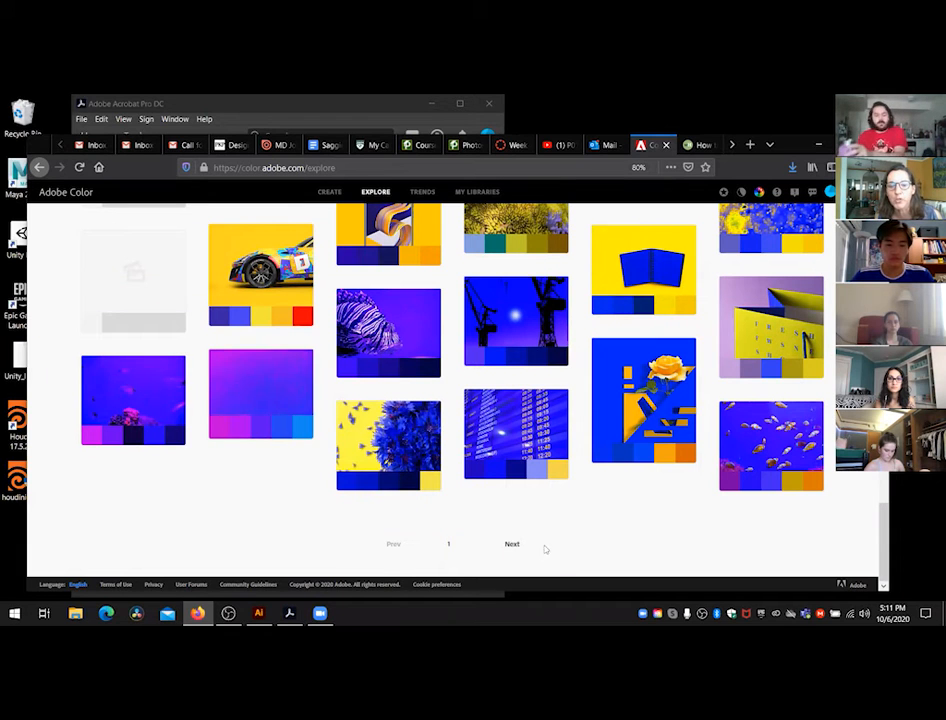
pyautogui.click(512, 544)
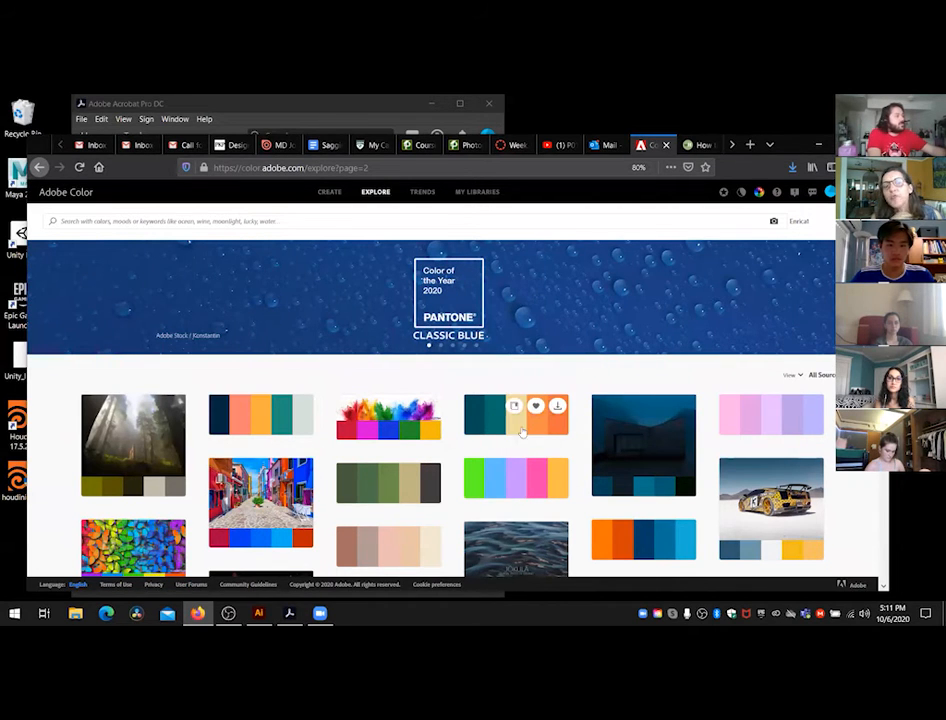
pyautogui.click(526, 428)
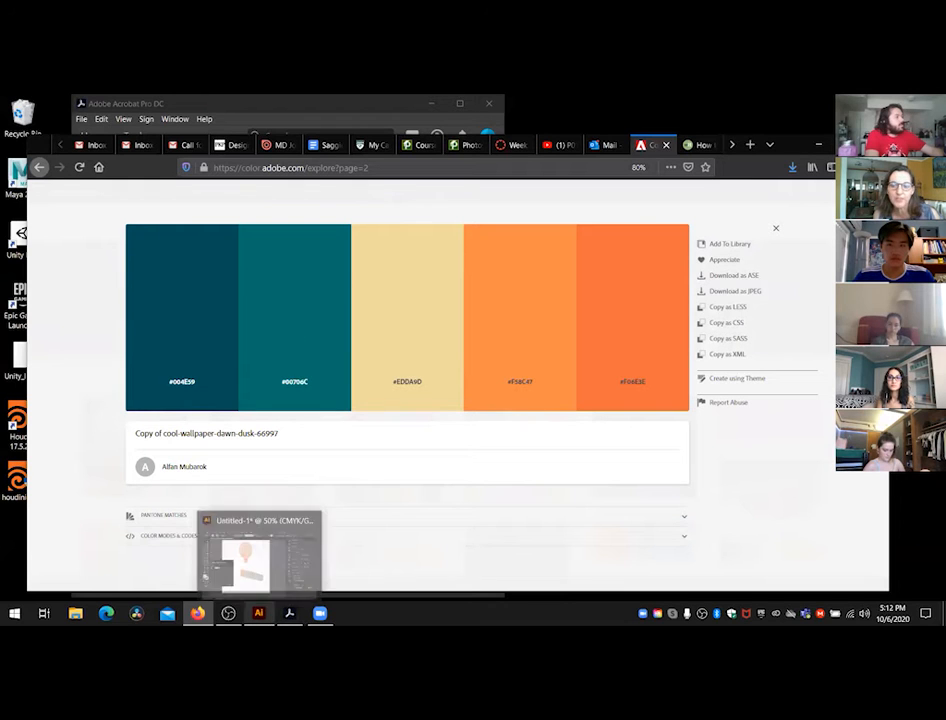
# Step: Switch back to Illustrator and move the Color Picker dialog aside to uncover the head and the blended shape
pyautogui.click(259, 613)
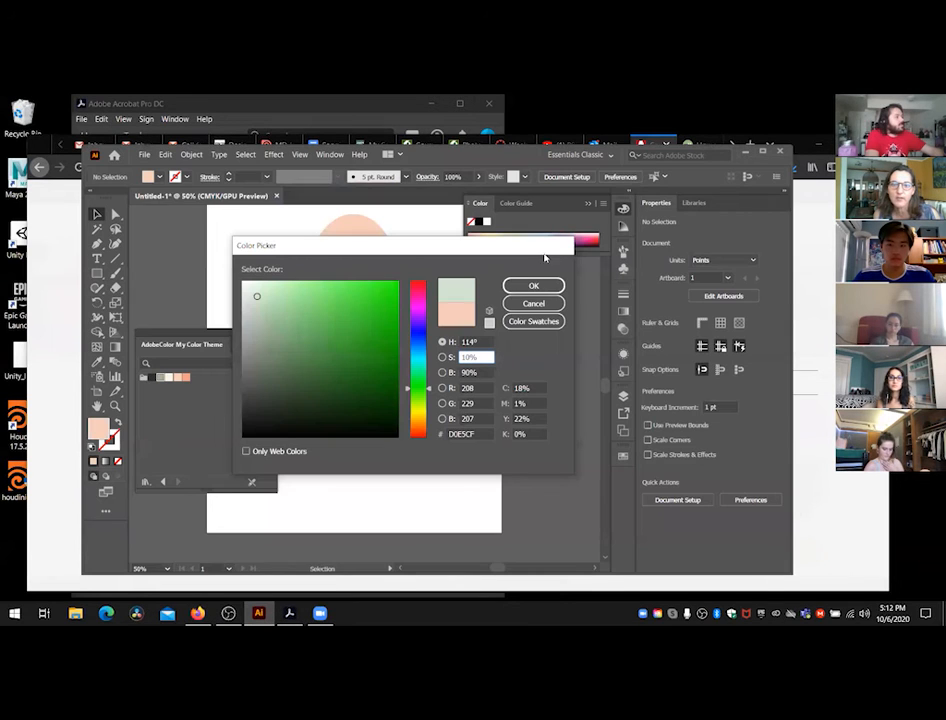
pyautogui.moveTo(512, 249); pyautogui.dragTo(737, 303)
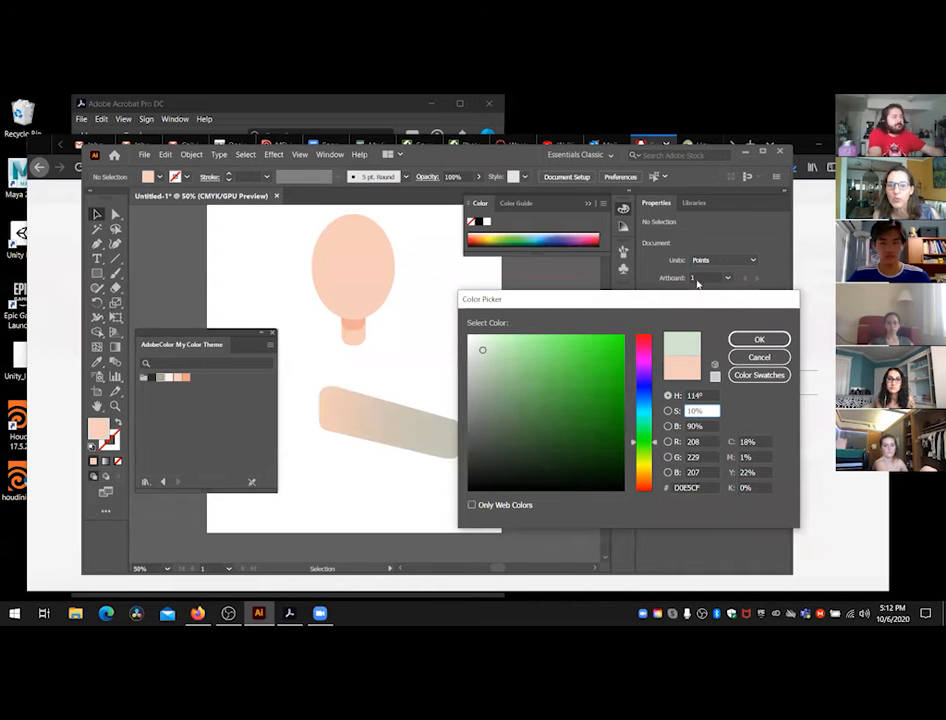
# Step: Examine the red, green and blue values of the fill color in the Color Picker
pyautogui.click(688, 443)
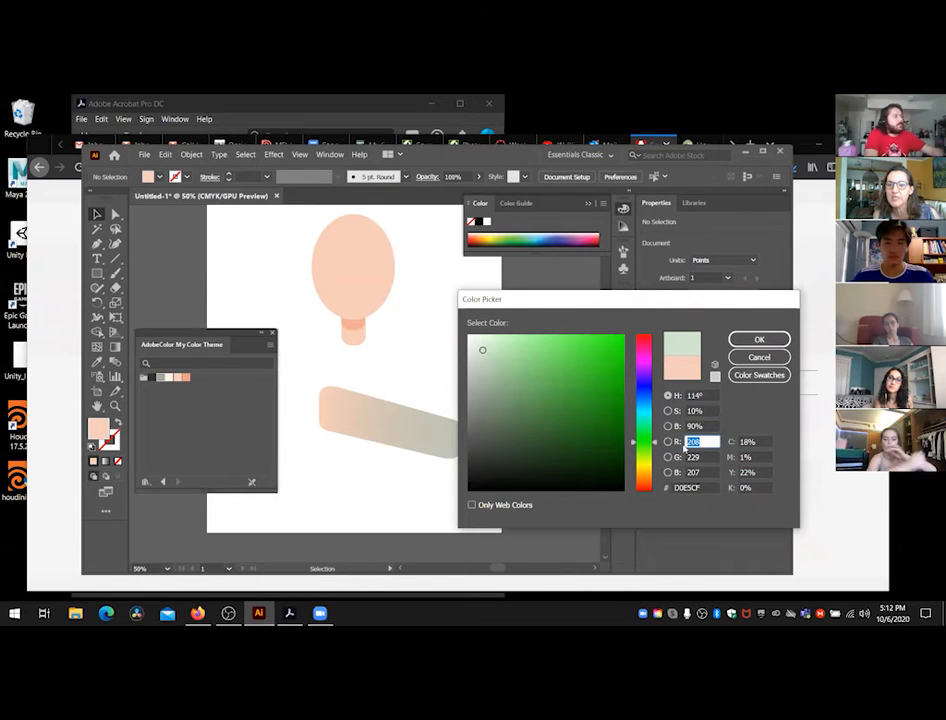
pyautogui.press('Tab')
pyautogui.press('Tab')
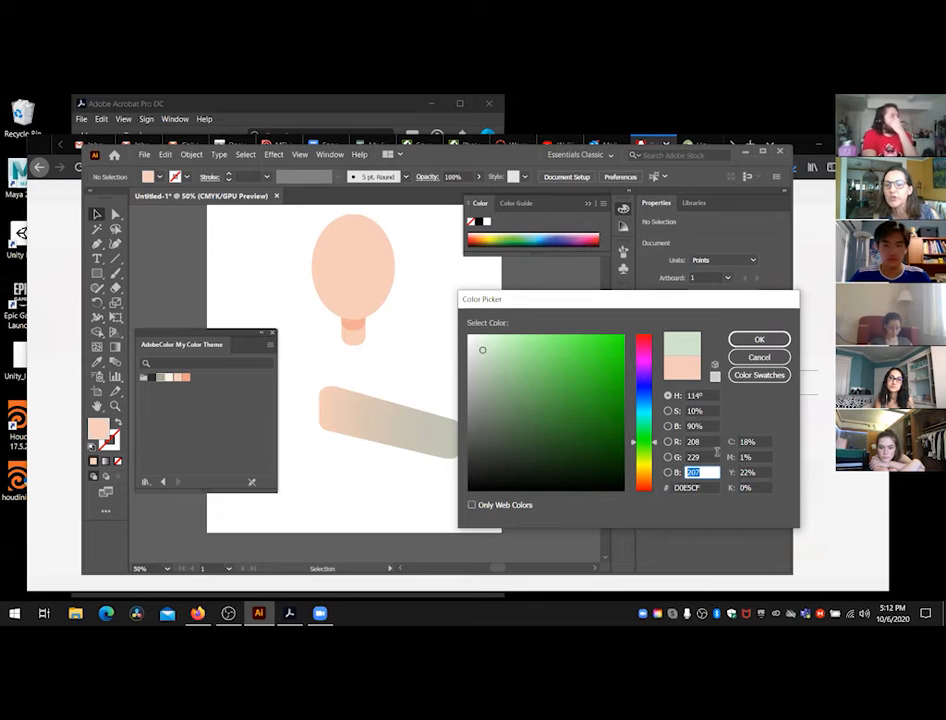
pyautogui.hotkey('shift', 'Tab')
pyautogui.hotkey('shift', 'Tab')
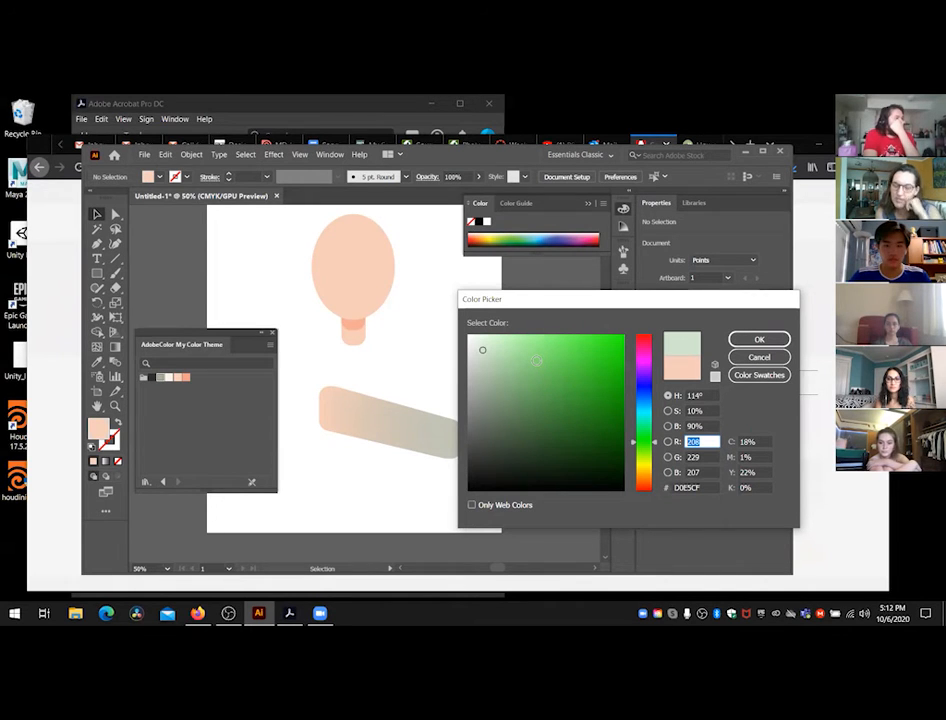
pyautogui.click(693, 457)
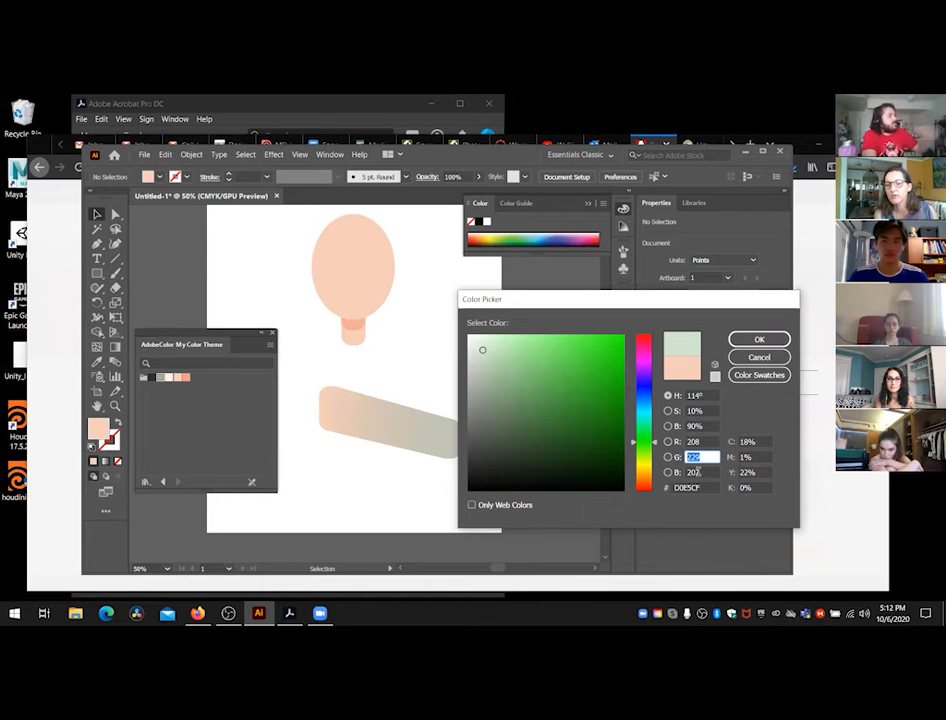
pyautogui.click(693, 472)
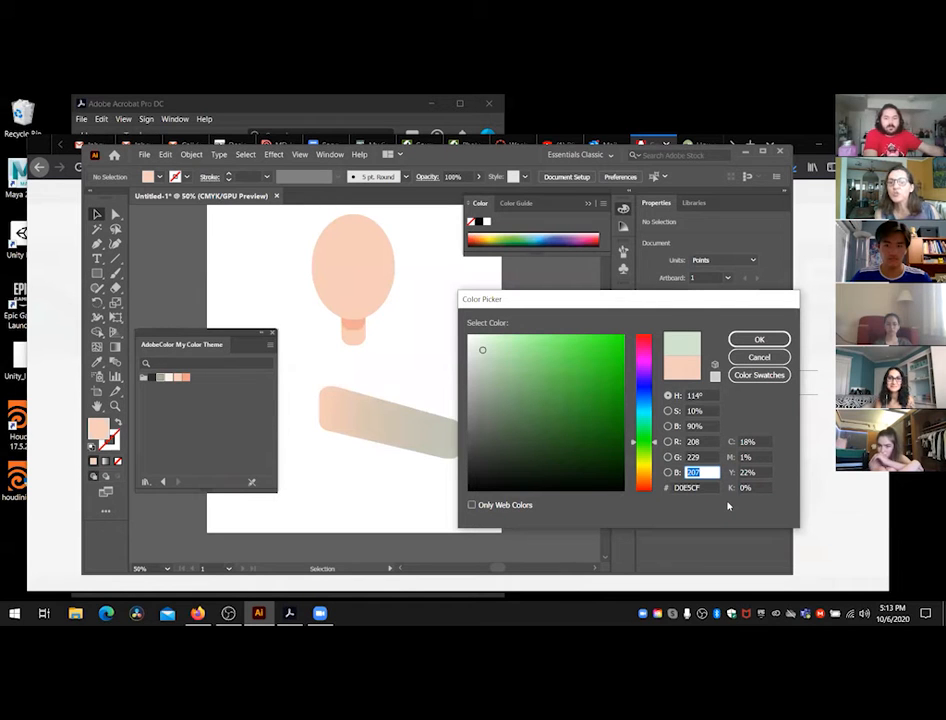
pyautogui.click(700, 441)
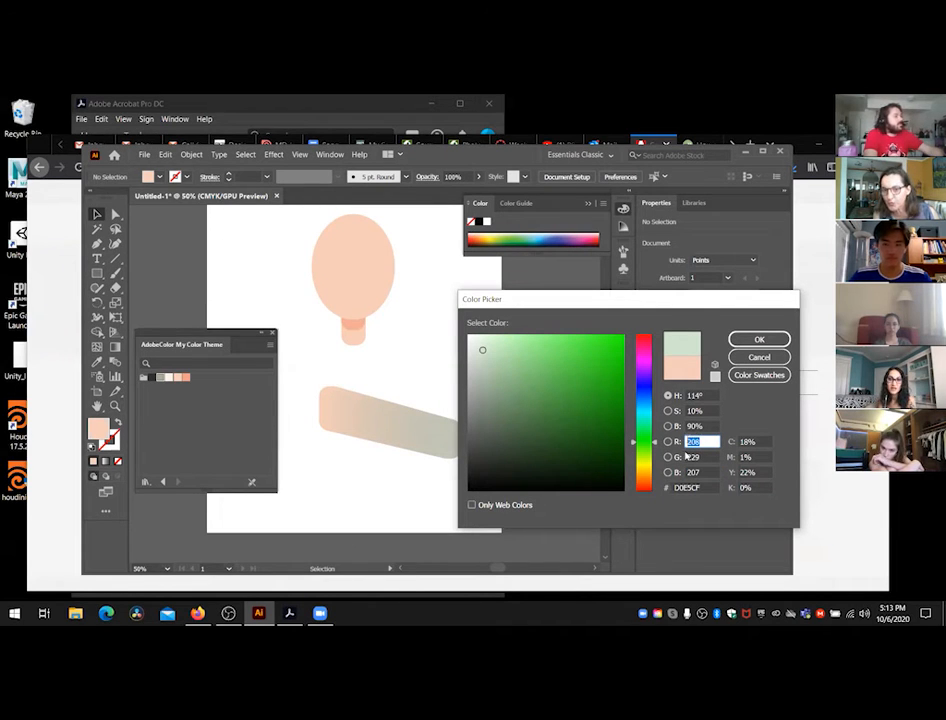
pyautogui.click(701, 457)
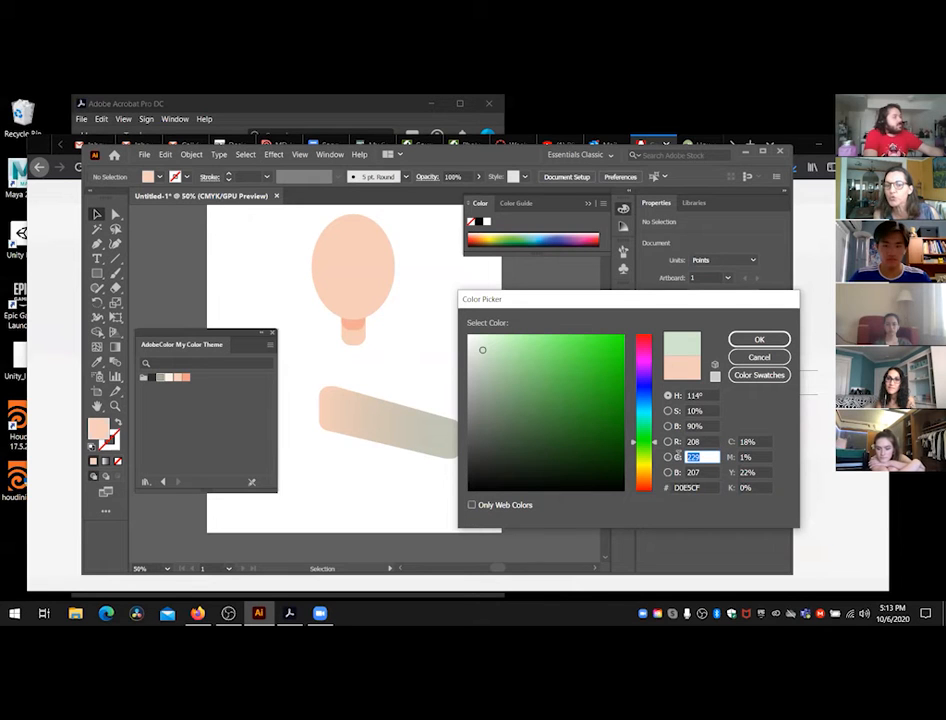
# Step: Display the color spectrum by its blue component and close the Color Picker
pyautogui.click(669, 473)
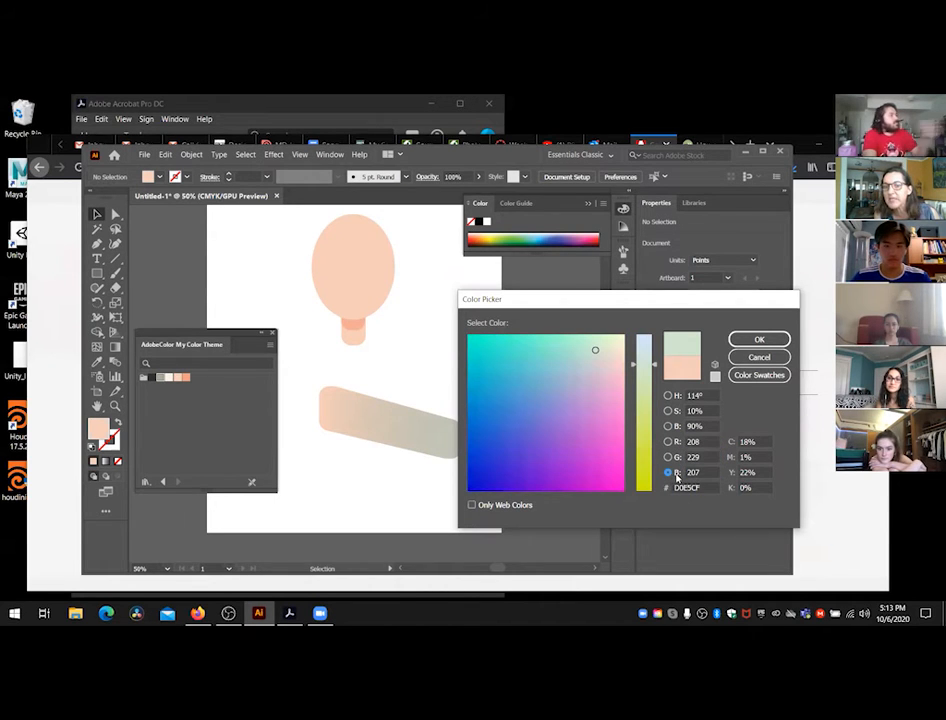
pyautogui.click(695, 471)
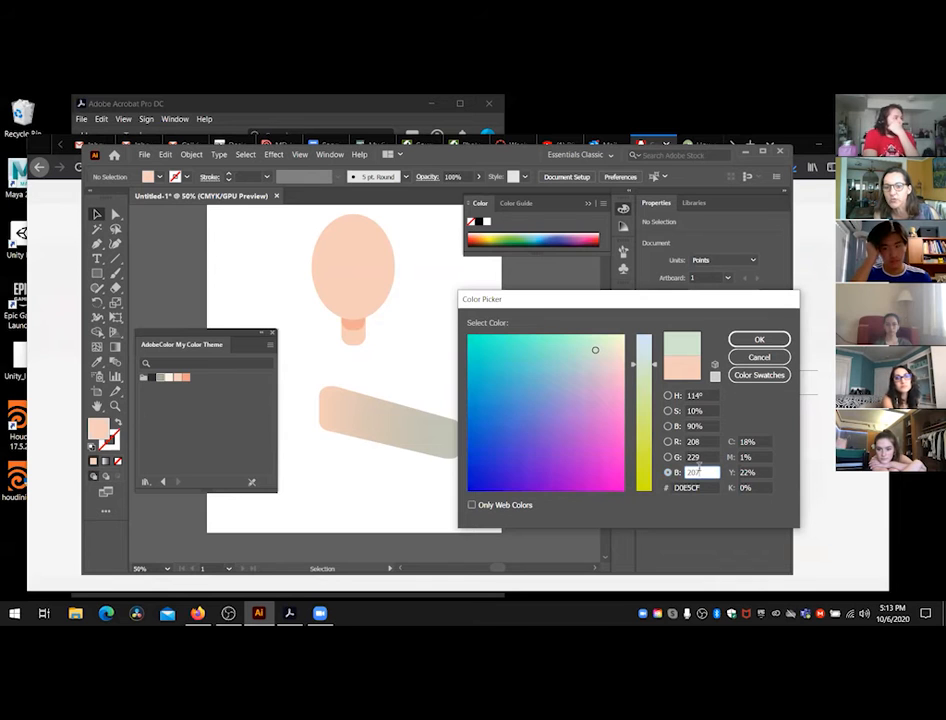
pyautogui.click(759, 340)
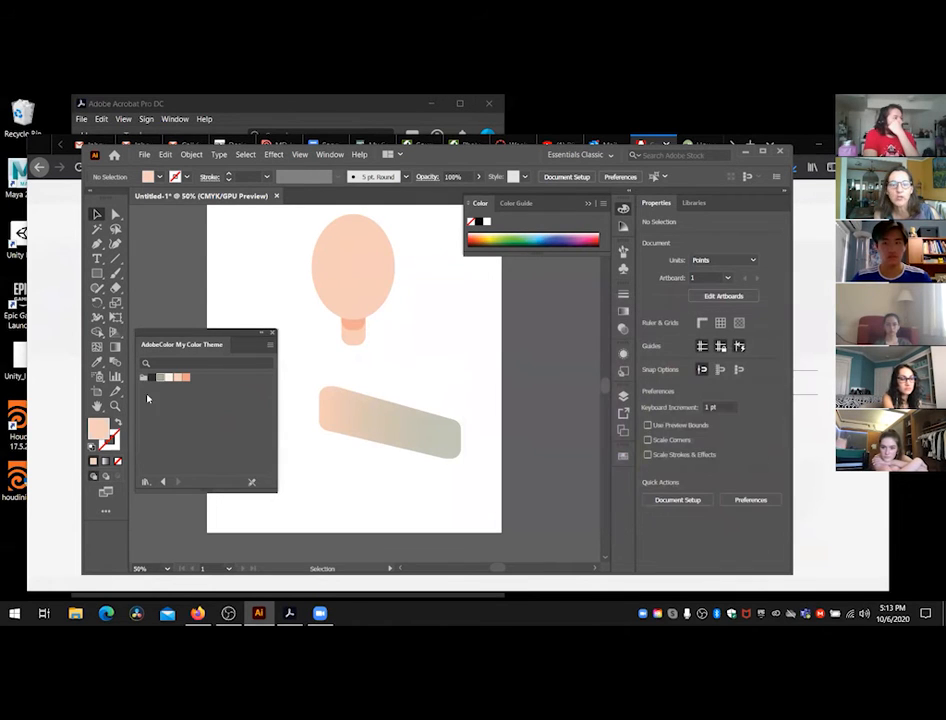
# Step: Reopen the fill color's Color Picker, shift the dialog over the artwork, and set the red value to 250
pyautogui.doubleClick(100, 428)
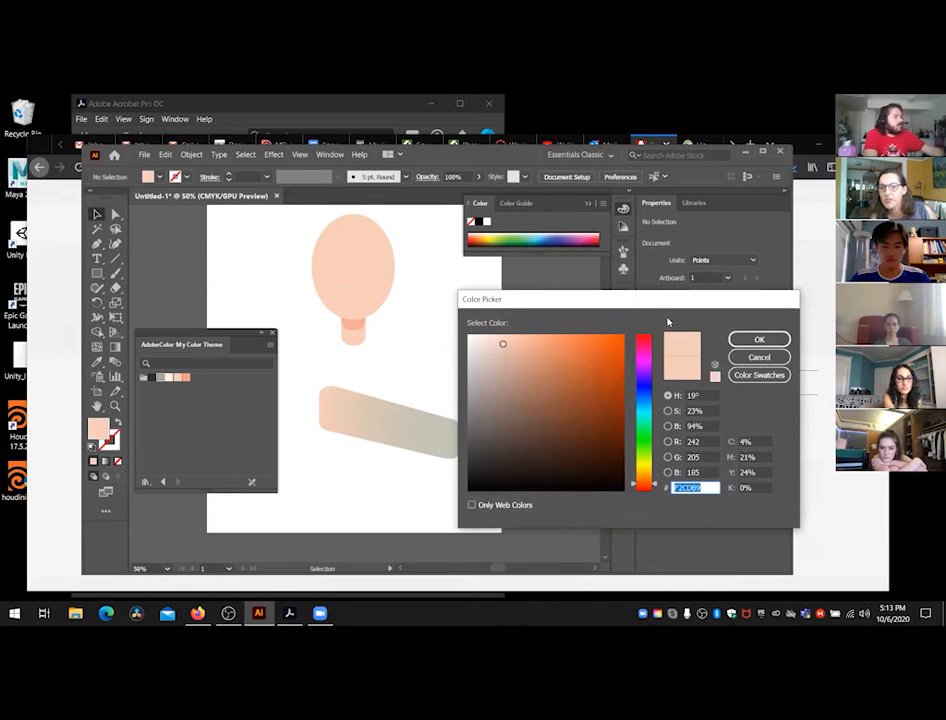
pyautogui.moveTo(665, 299); pyautogui.dragTo(599, 230)
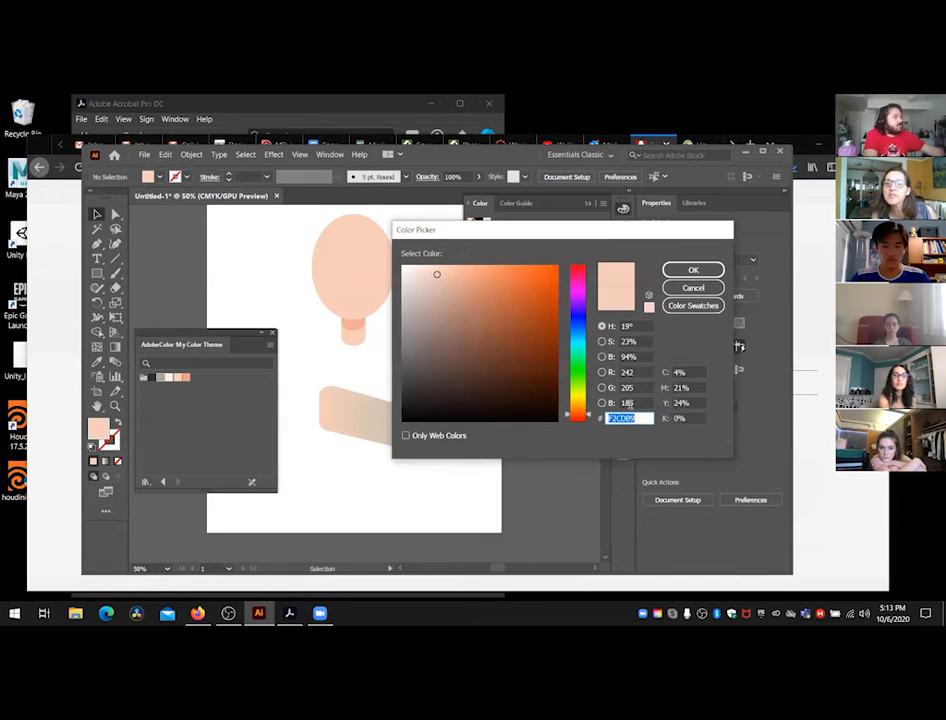
pyautogui.click(636, 372)
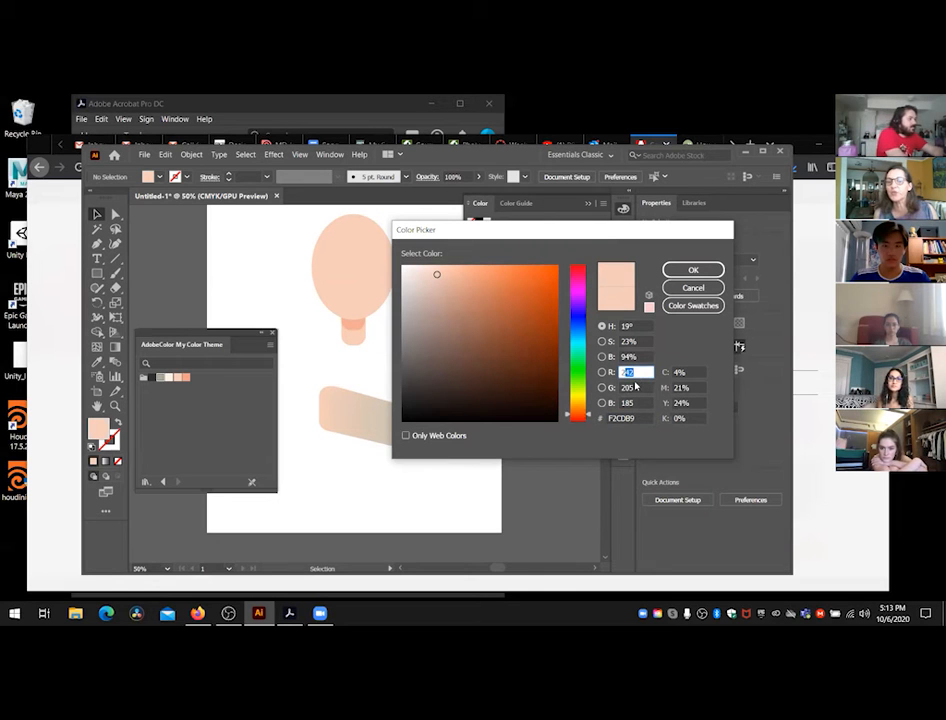
pyautogui.write('250')
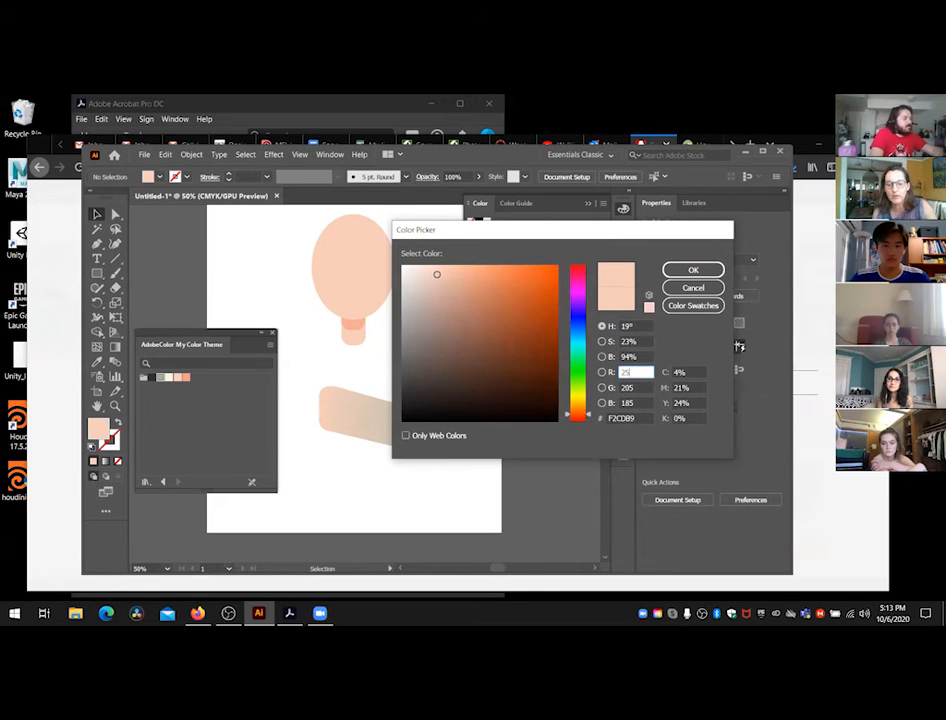
pyautogui.click(639, 387)
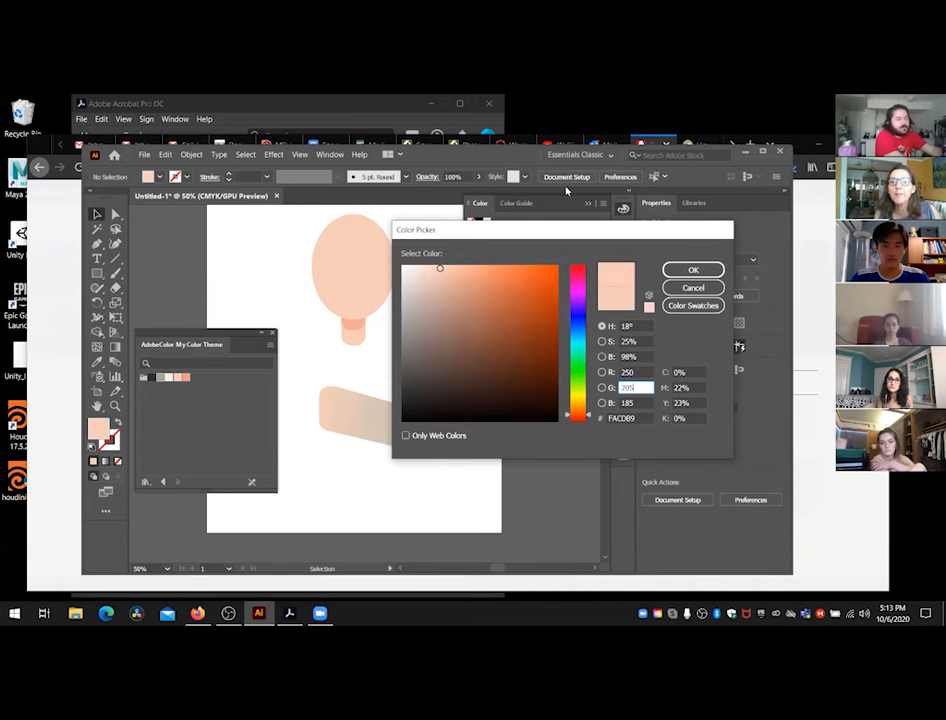
# Step: Set the fill color to pure red with RGB values 255, 0 and 0
pyautogui.doubleClick(627, 372)
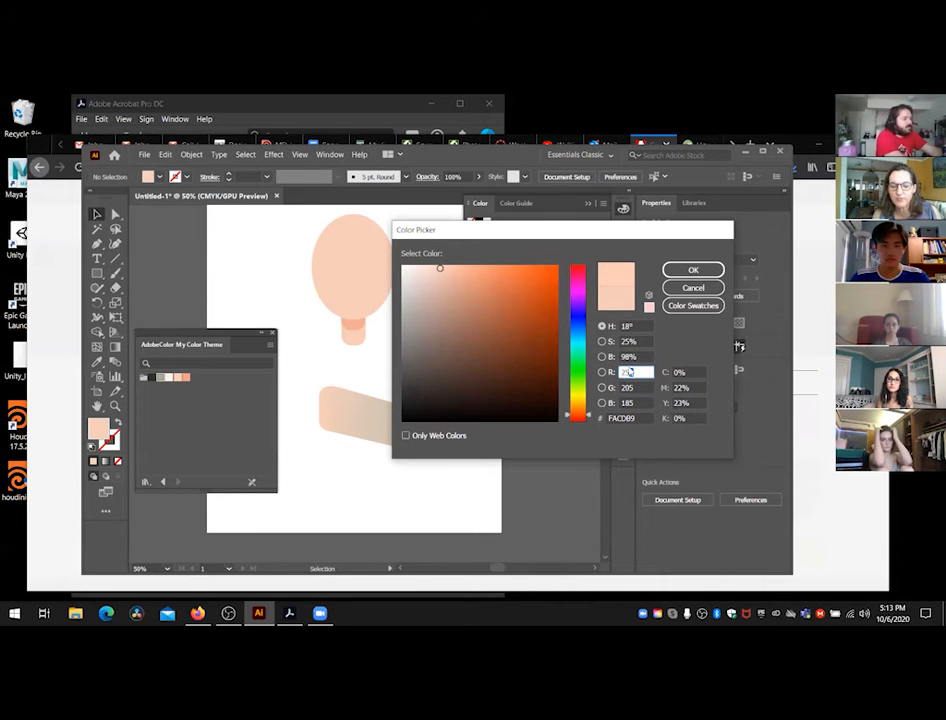
pyautogui.write('255')
pyautogui.doubleClick(633, 386)
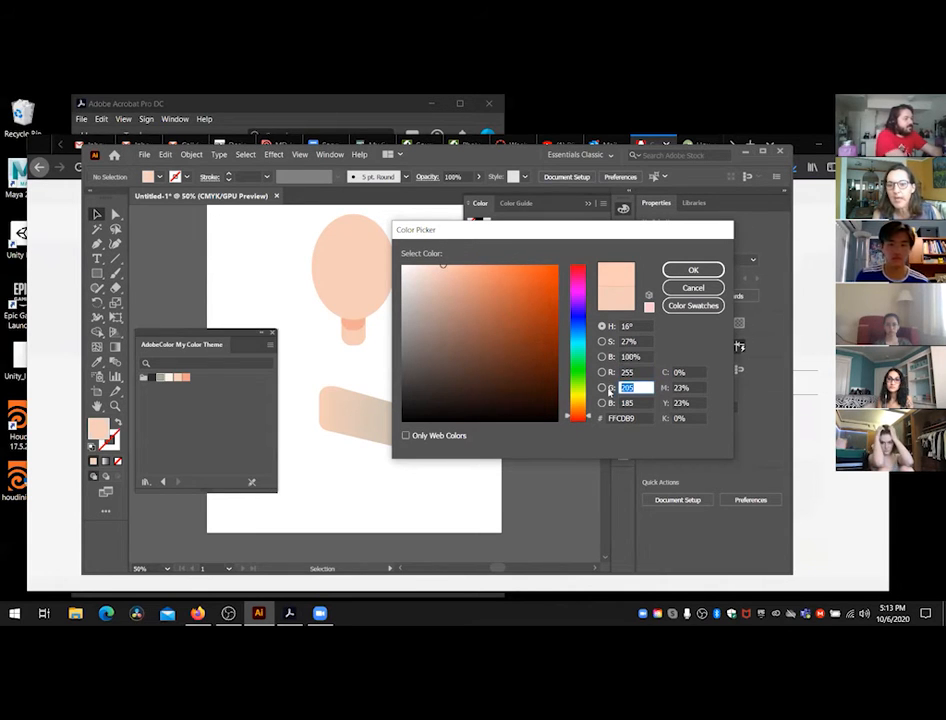
pyautogui.write('0')
pyautogui.doubleClick(622, 402)
pyautogui.write('0')
pyautogui.doubleClick(636, 372)
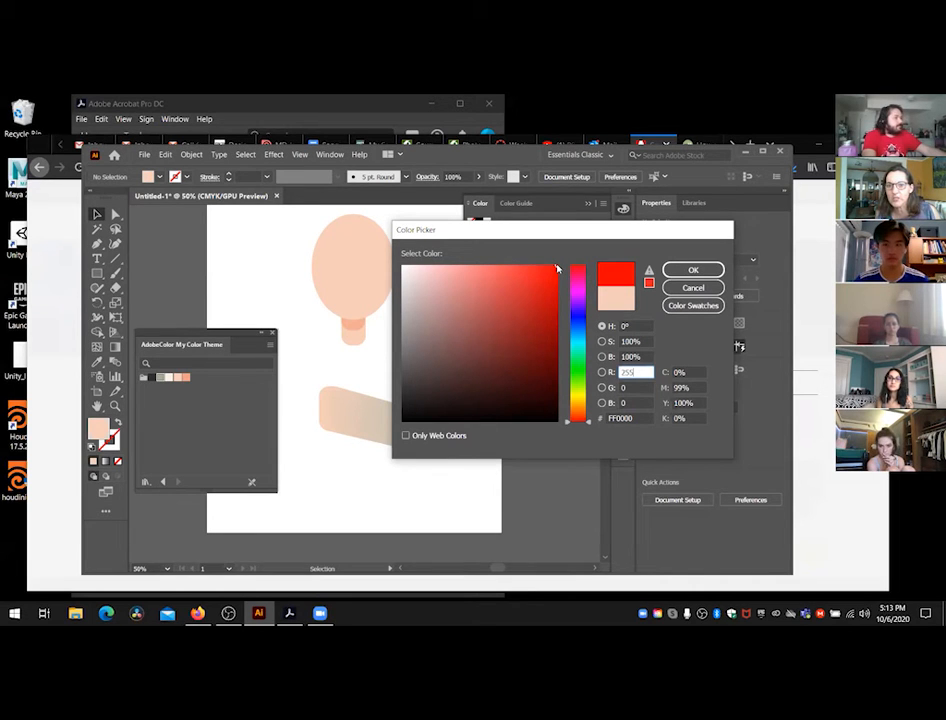
# Step: Pick a darker red from the color field, and reset the RGB values to 255, 0 and 0
pyautogui.click(534, 296)
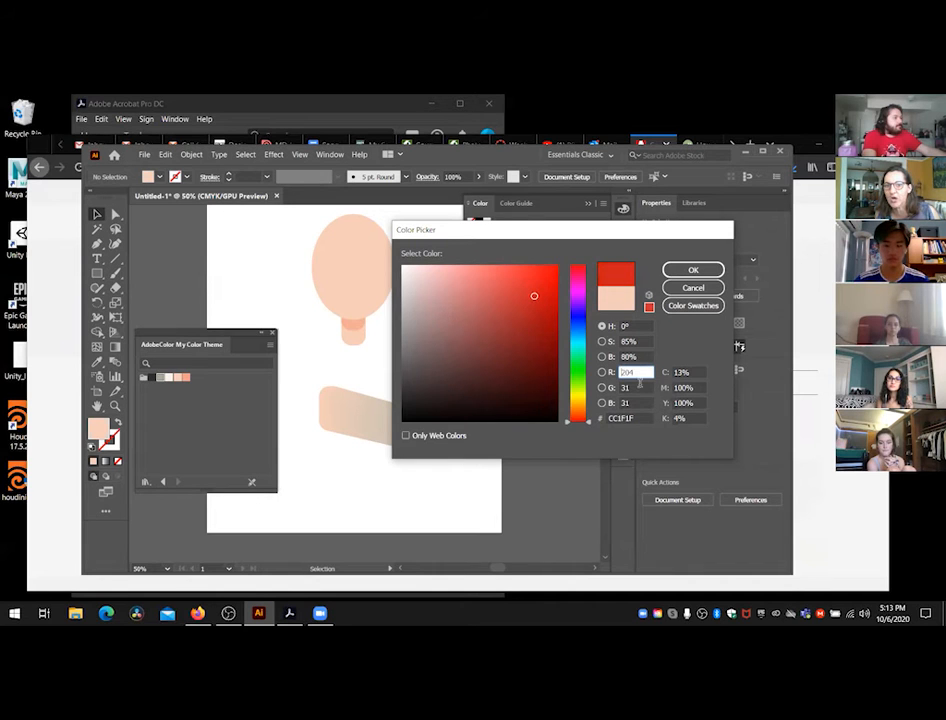
pyautogui.moveTo(630, 371); pyautogui.dragTo(613, 373)
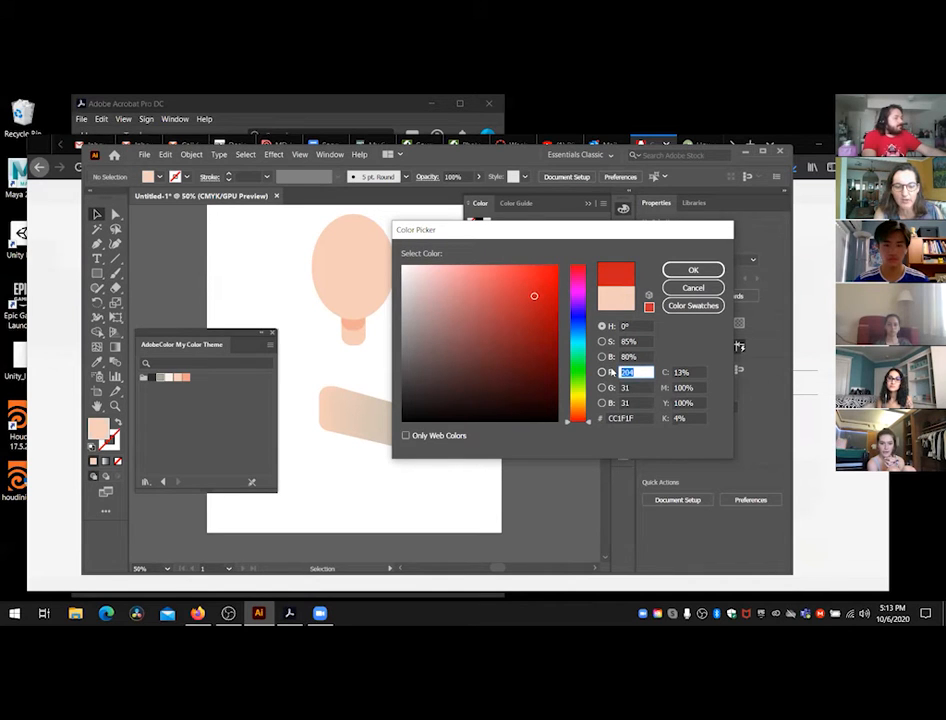
pyautogui.write('255')
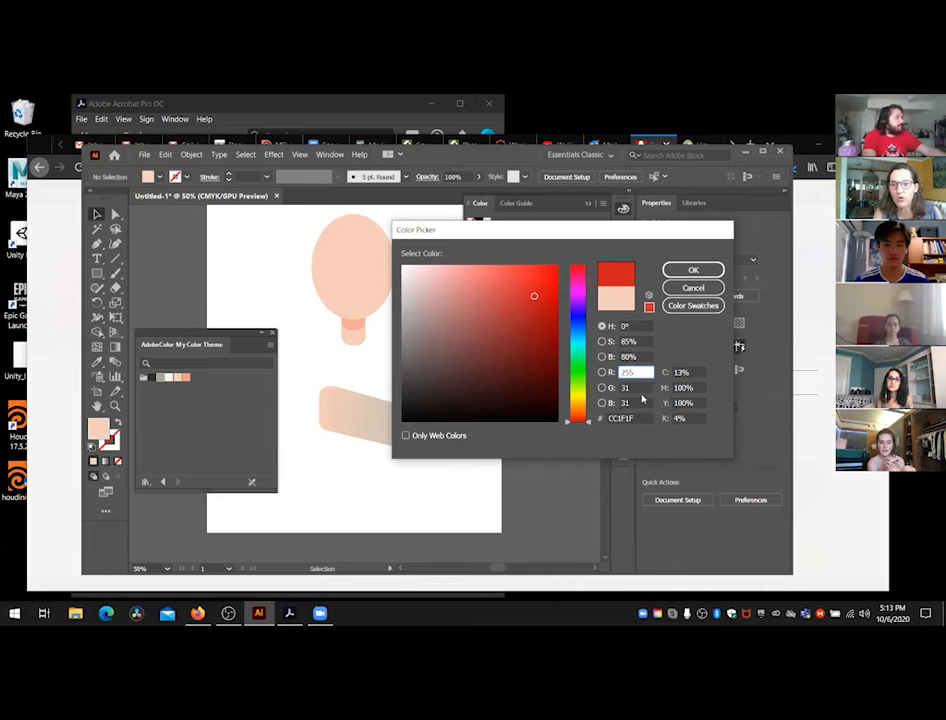
pyautogui.press('Tab')
pyautogui.write('0')
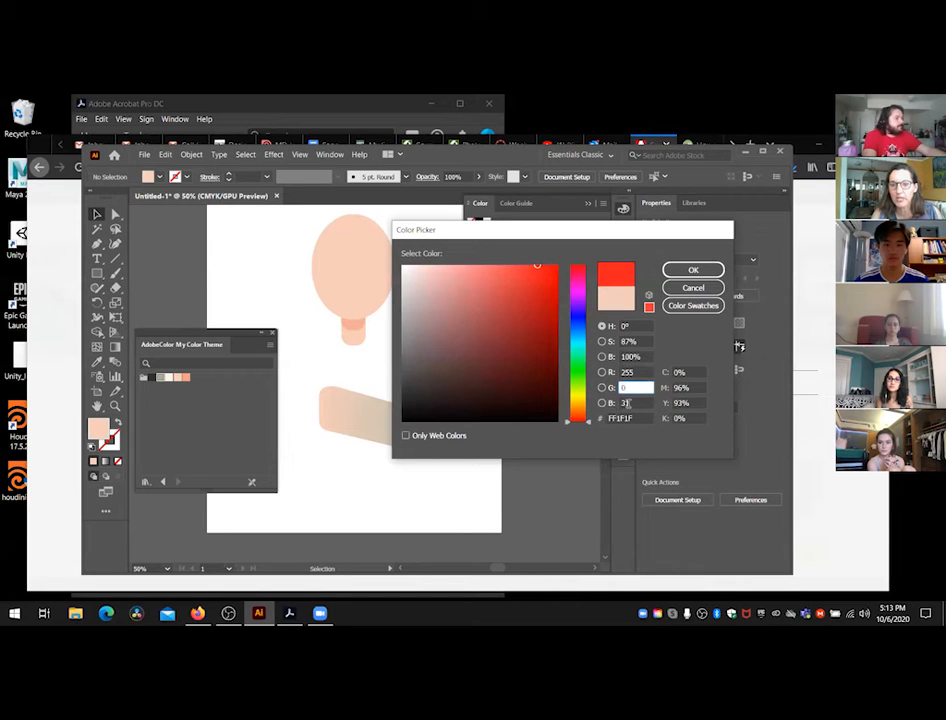
pyautogui.press('Tab')
pyautogui.write('0')
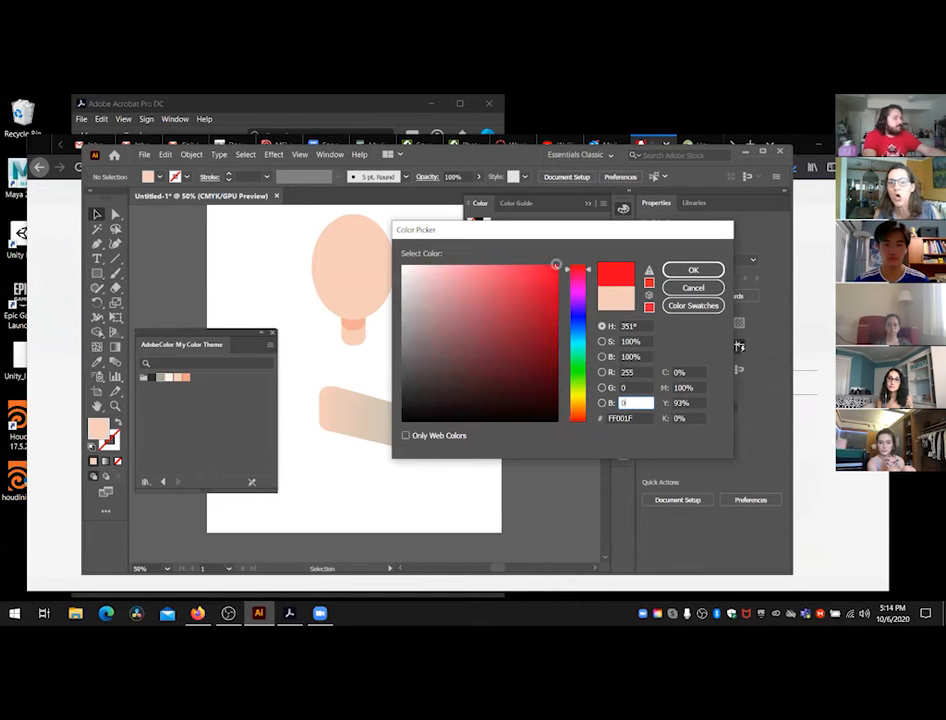
# Step: Change the color to pure green by setting green to 255 and red to 0
pyautogui.click(626, 387)
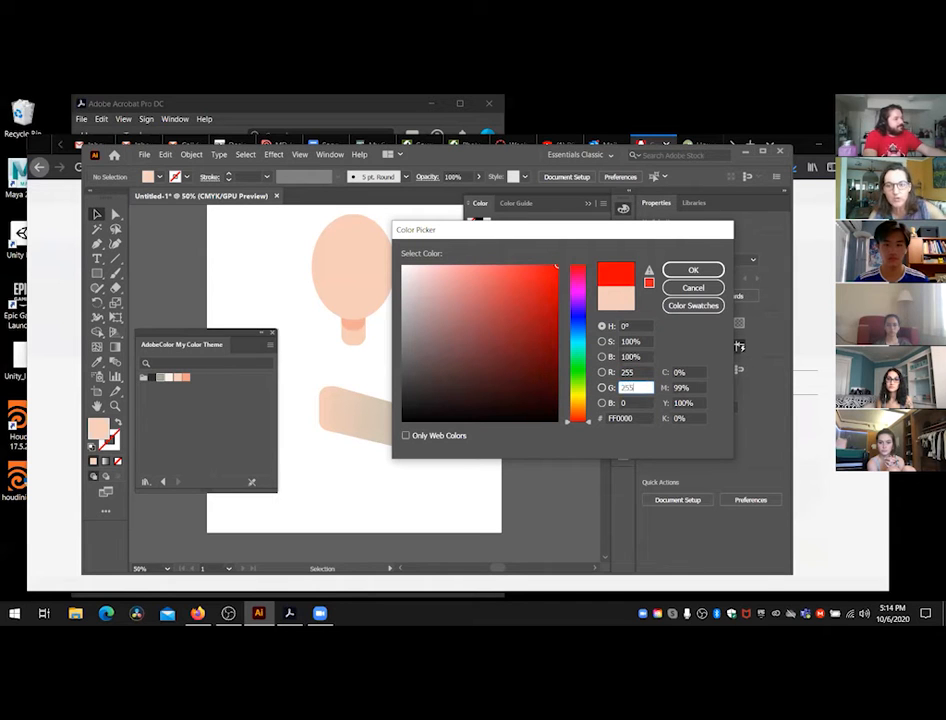
pyautogui.click(636, 372)
pyautogui.write('0')
pyautogui.click(643, 401)
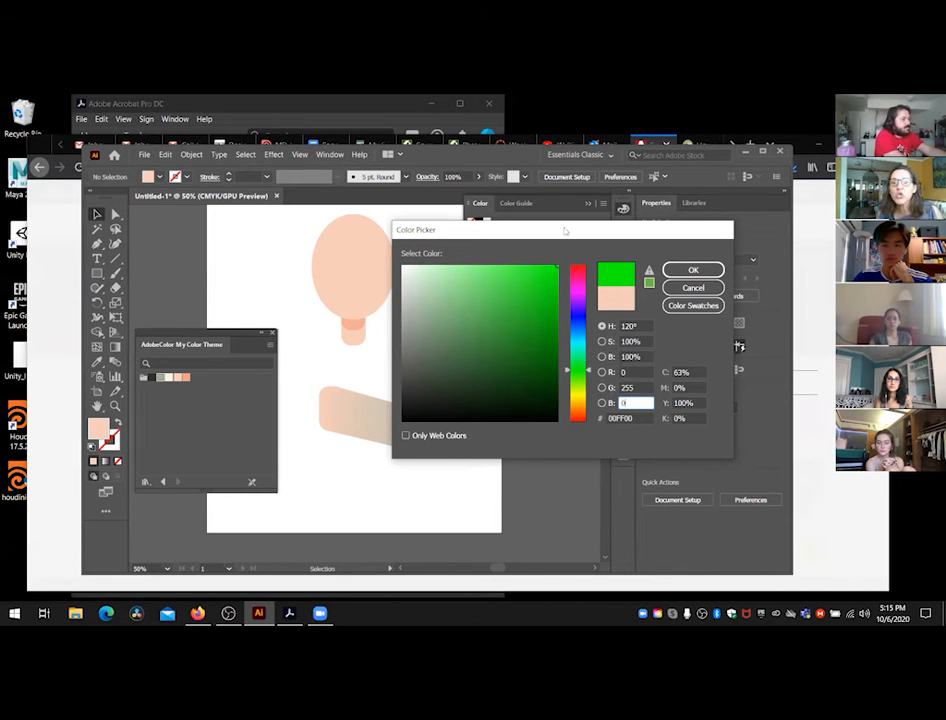
# Step: Move the Color Picker off the artwork and cancel the fill color change
pyautogui.moveTo(482, 216); pyautogui.dragTo(402, 193)
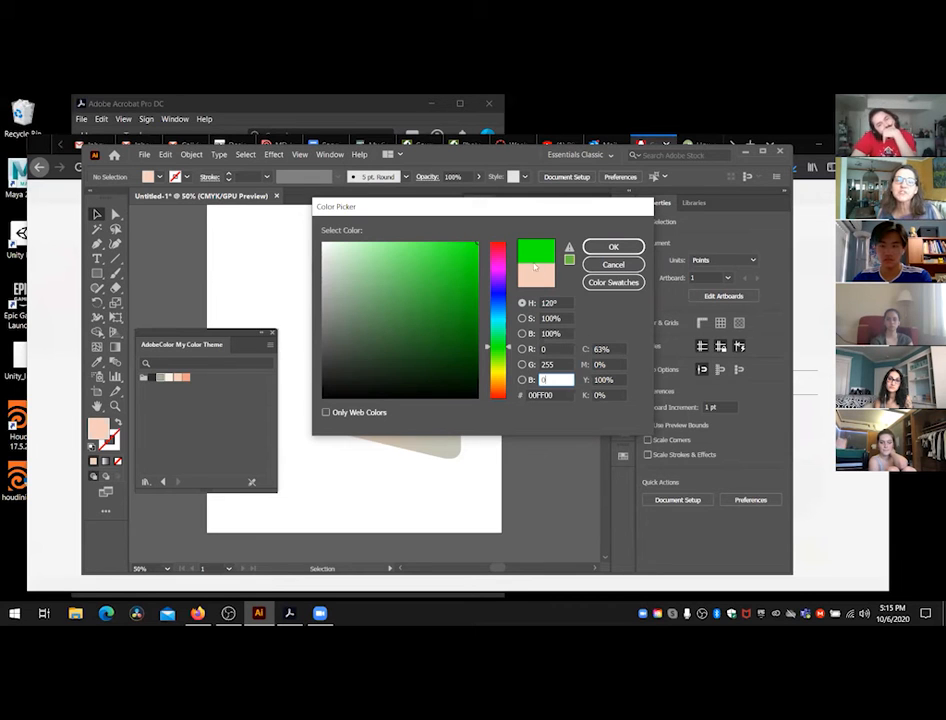
pyautogui.moveTo(411, 211); pyautogui.dragTo(539, 291)
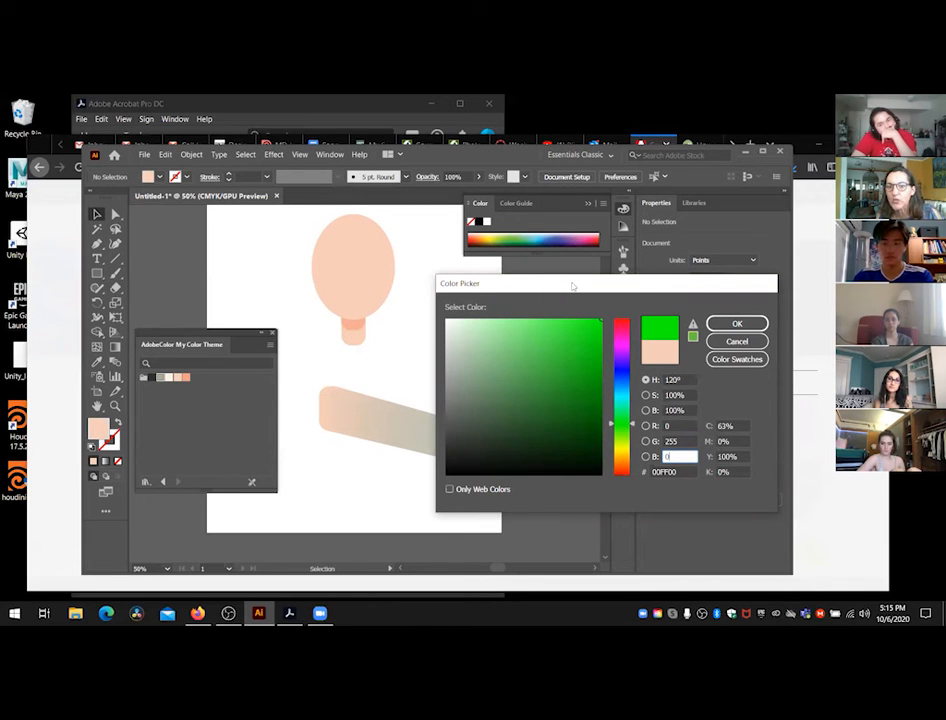
pyautogui.moveTo(572, 287); pyautogui.dragTo(636, 288)
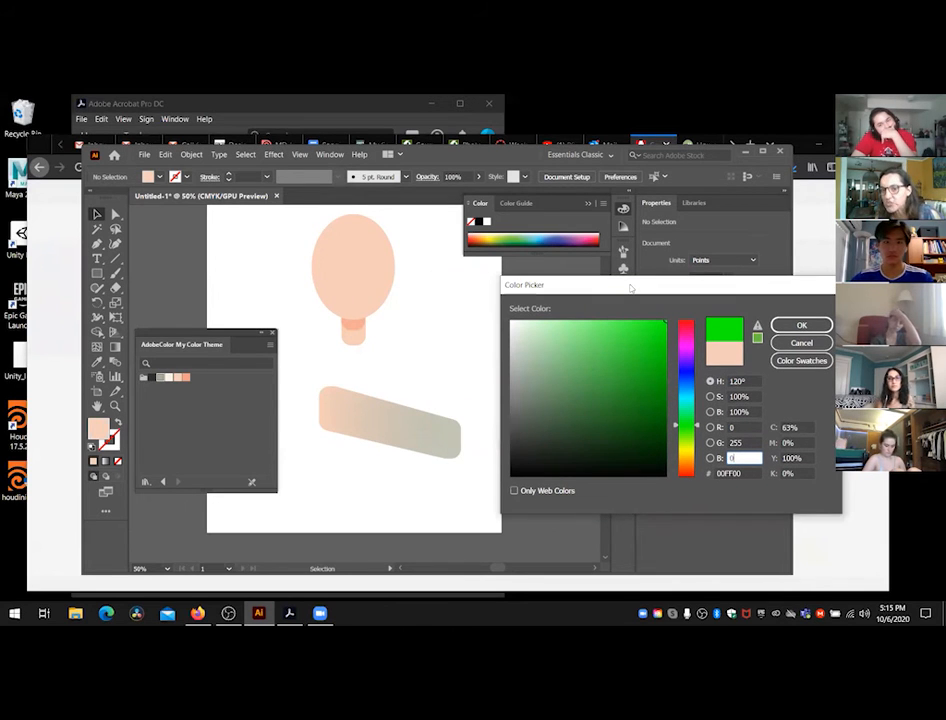
pyautogui.click(800, 342)
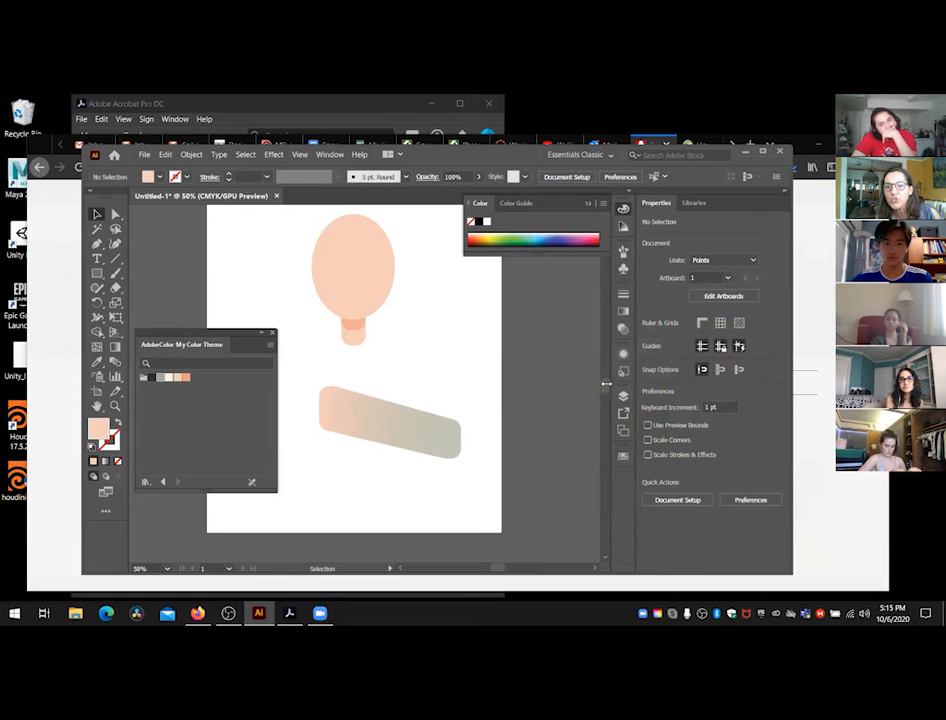
# Step: Open the PANTONE+ CMYK Coated swatch library from the Color Books collection
pyautogui.click(270, 345)
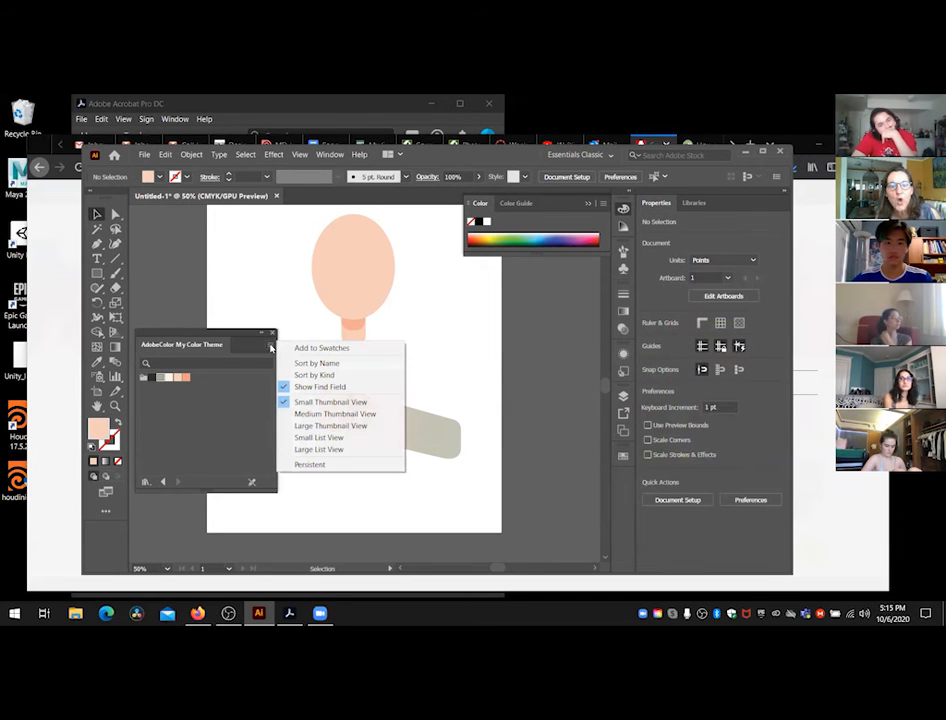
pyautogui.click(270, 347)
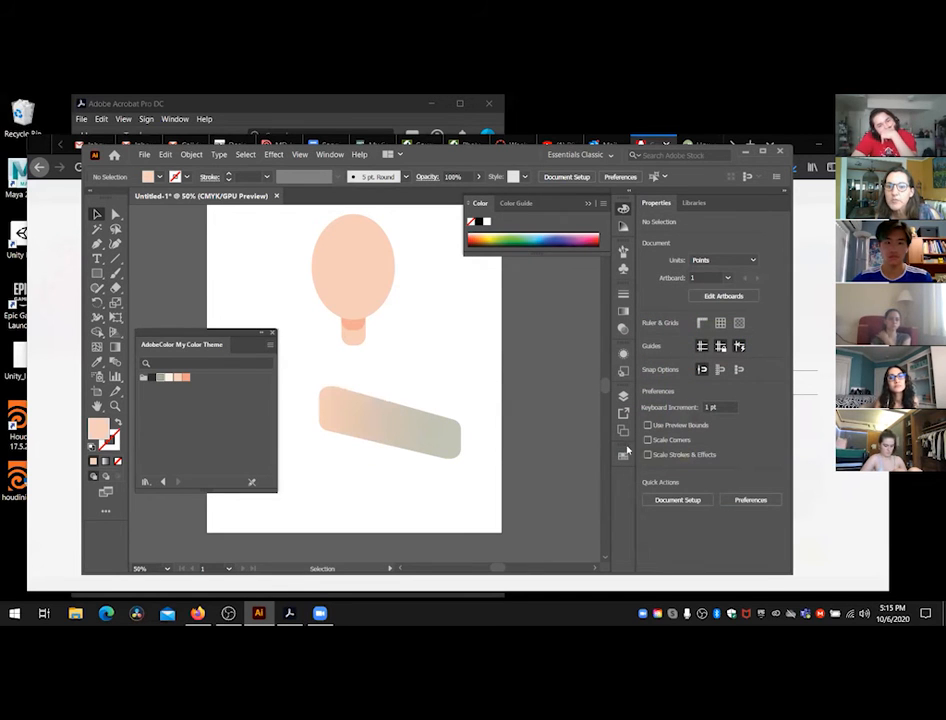
pyautogui.click(627, 457)
pyautogui.click(623, 395)
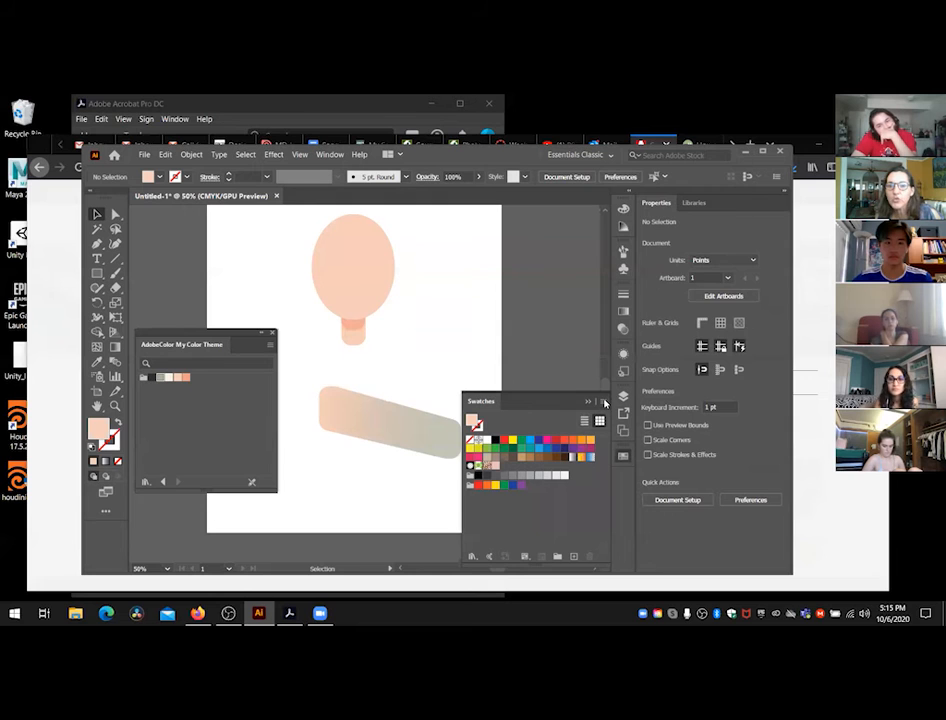
pyautogui.click(602, 401)
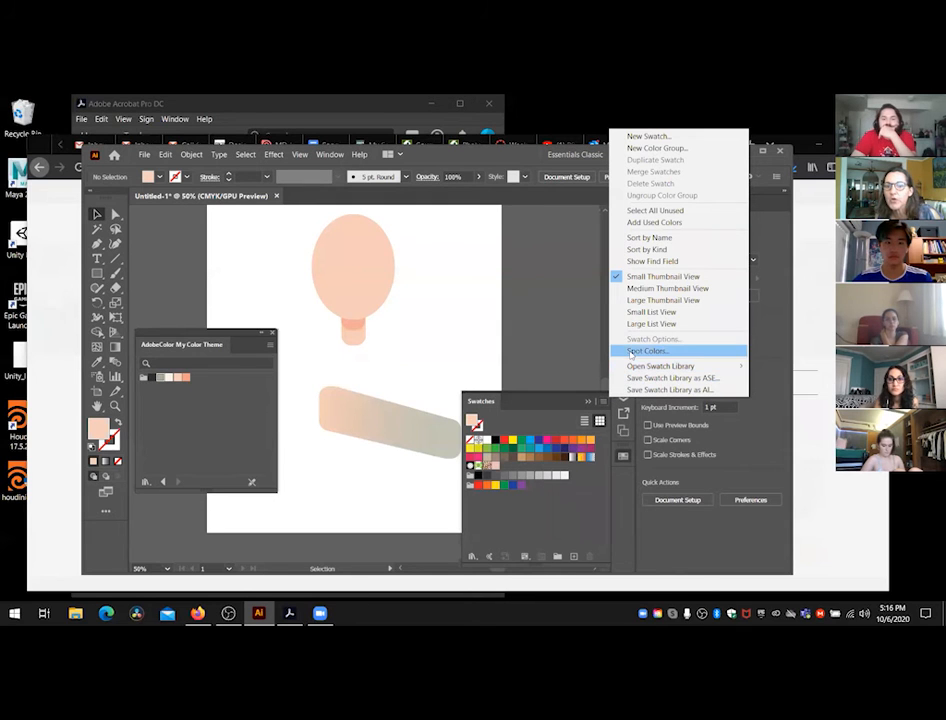
pyautogui.moveTo(715, 367)
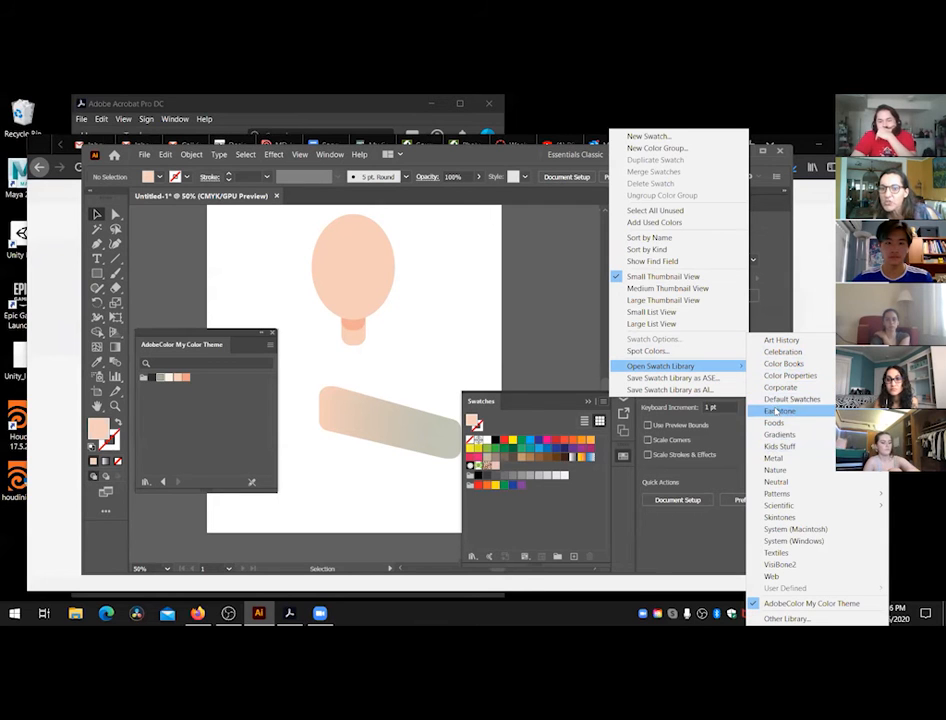
pyautogui.moveTo(769, 365)
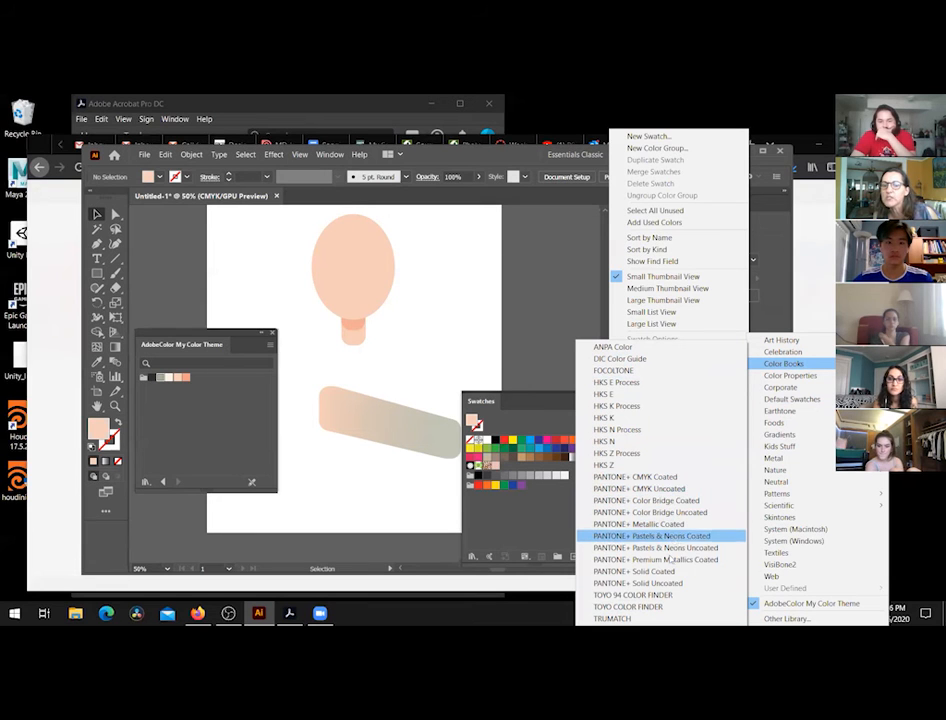
pyautogui.click(657, 478)
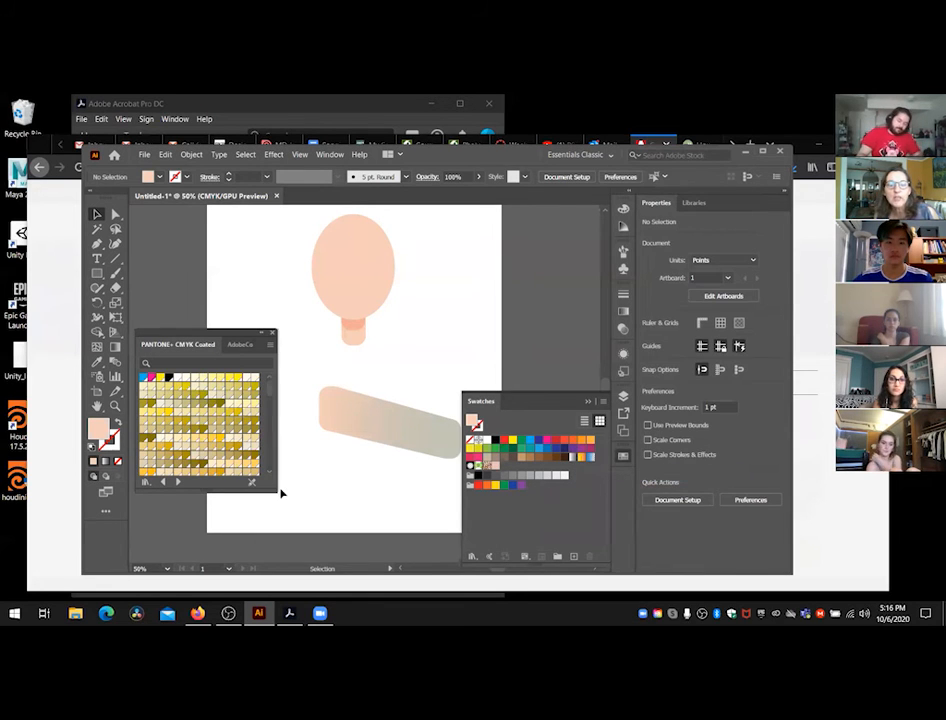
# Step: Enlarge the PANTONE+ CMYK Coated library and move it higher in the workspace to show more swatches
pyautogui.moveTo(281, 492); pyautogui.dragTo(392, 556)
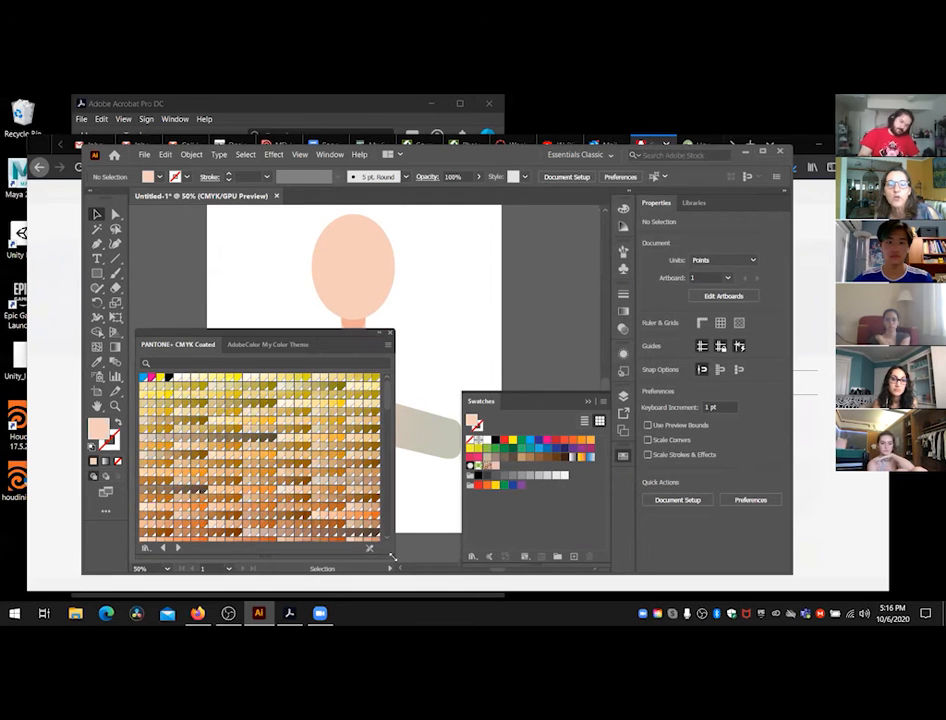
pyautogui.moveTo(277, 332); pyautogui.dragTo(277, 195)
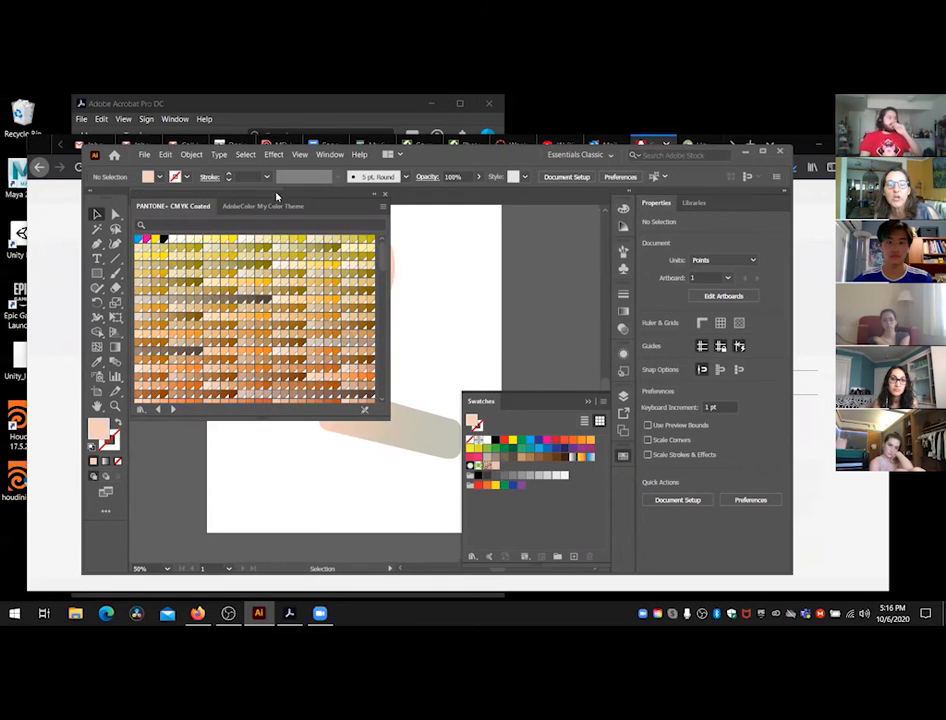
pyautogui.moveTo(389, 434); pyautogui.dragTo(445, 540)
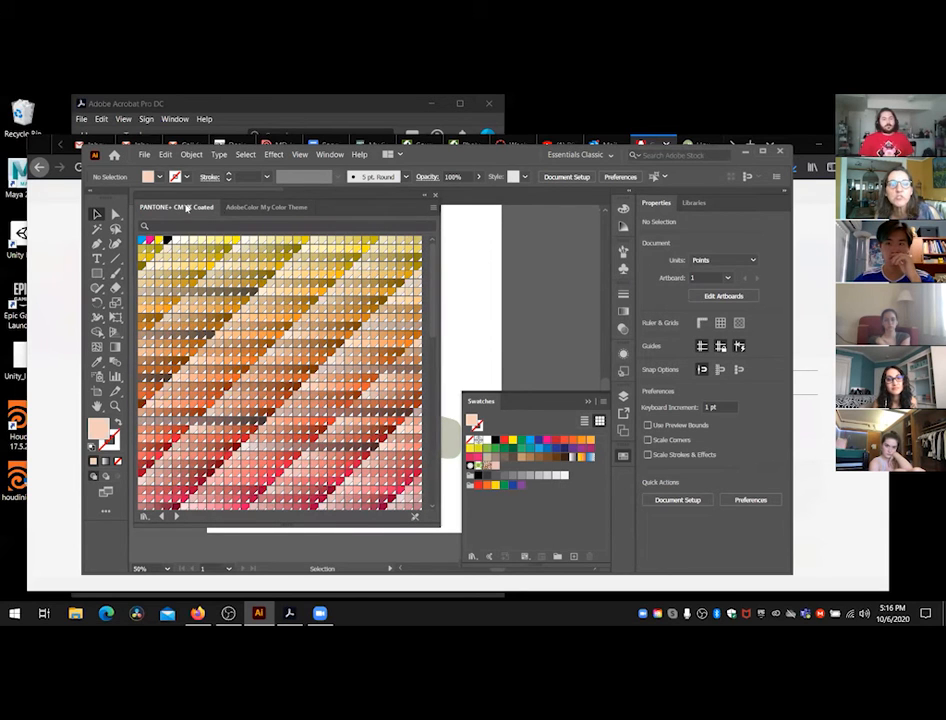
# Step: Switch to the AdobeColor My Color Theme library, shrink its panel off the artwork, and collapse the document swatches
pyautogui.click(295, 208)
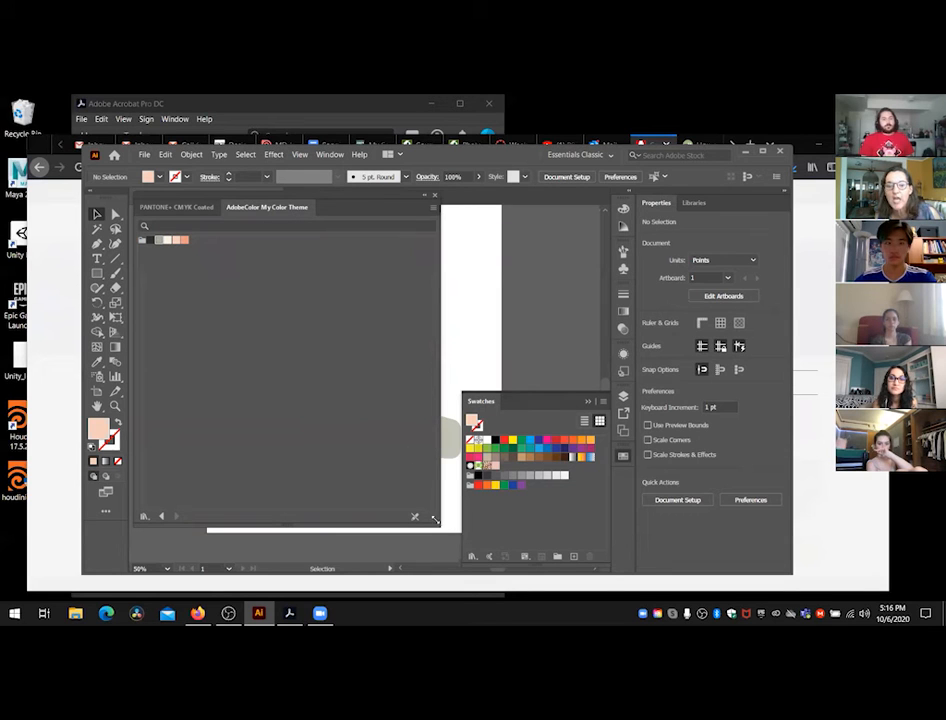
pyautogui.moveTo(435, 518)
pyautogui.mouseDown()
pyautogui.moveTo(327, 327)
pyautogui.moveTo(275, 285)
pyautogui.mouseUp()
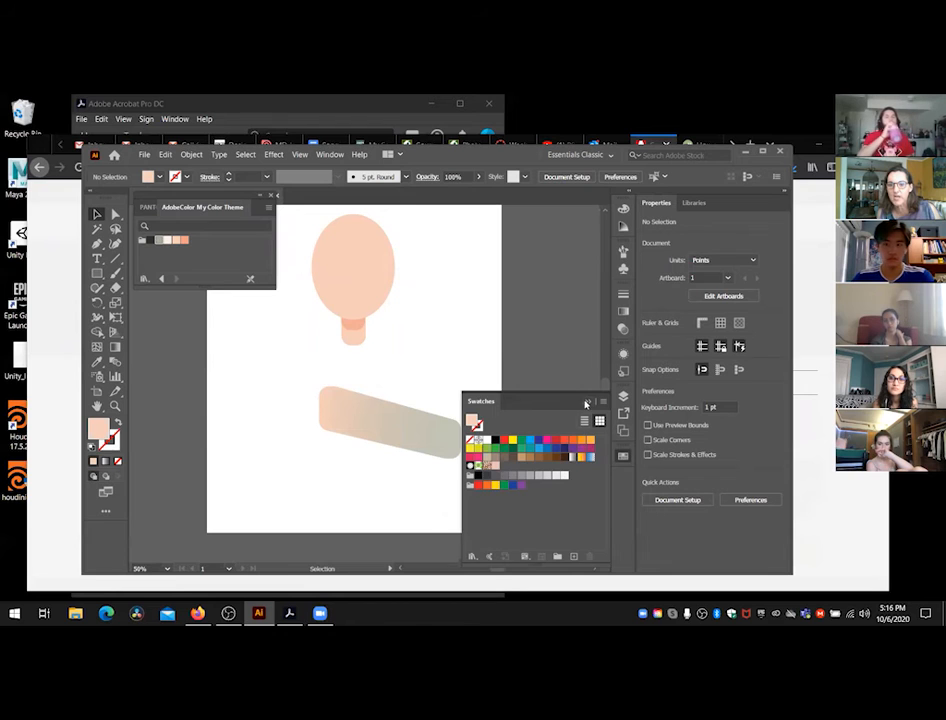
pyautogui.click(586, 402)
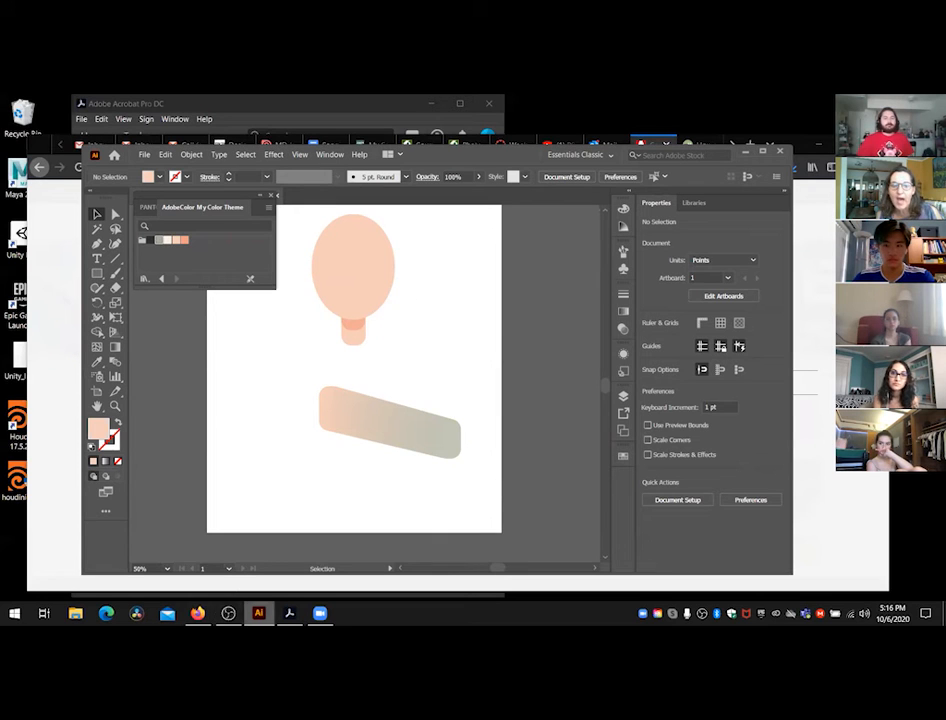
# Step: Minimize the browser window with the Adobe Color theme and return to the illustration with nothing selected
pyautogui.click(198, 613)
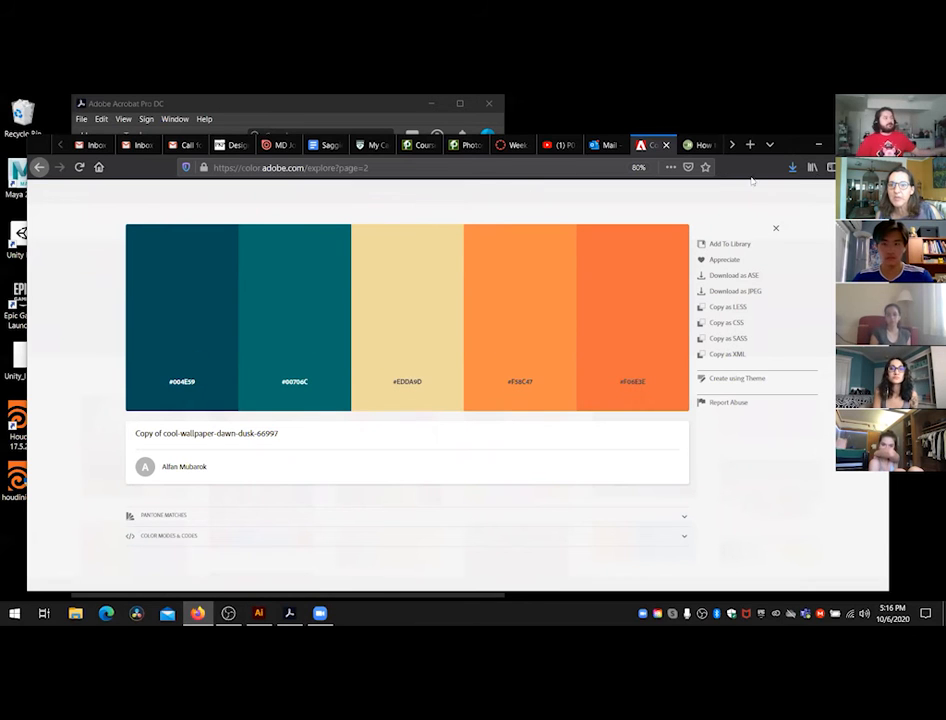
pyautogui.click(818, 145)
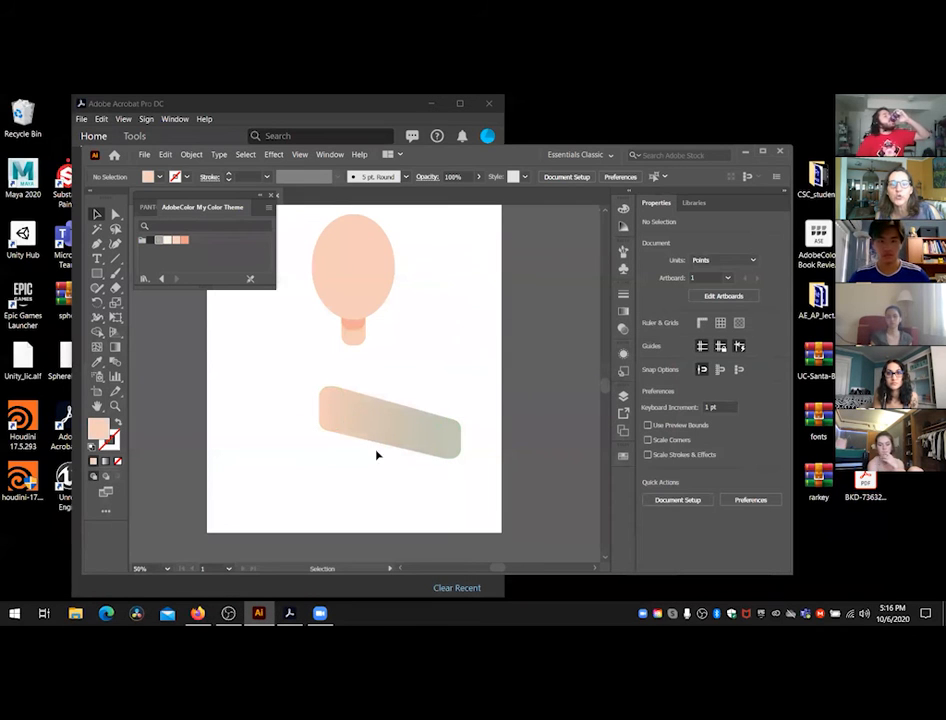
pyautogui.click(340, 280)
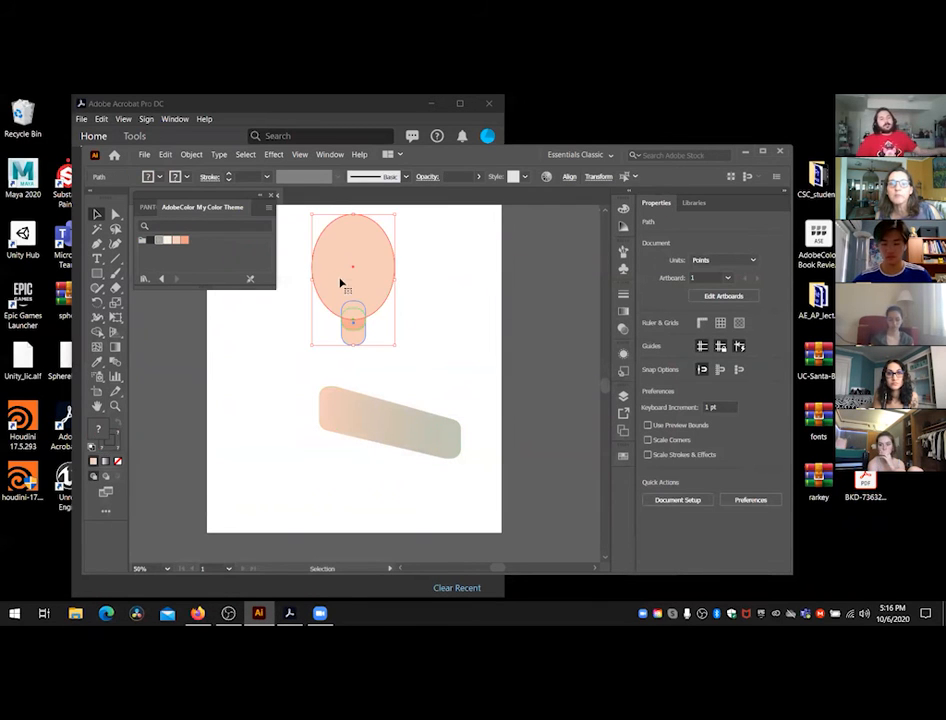
pyautogui.click(404, 345)
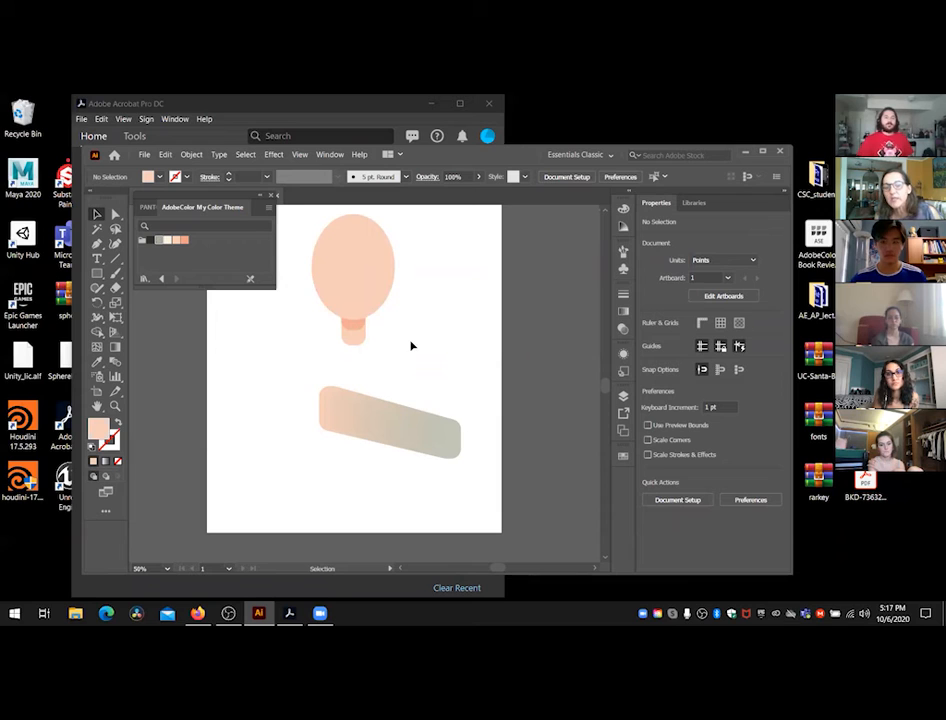
# Step: Open the blend options for the color blend and preview it with the spacing set to 10 specified steps
pyautogui.click(410, 422)
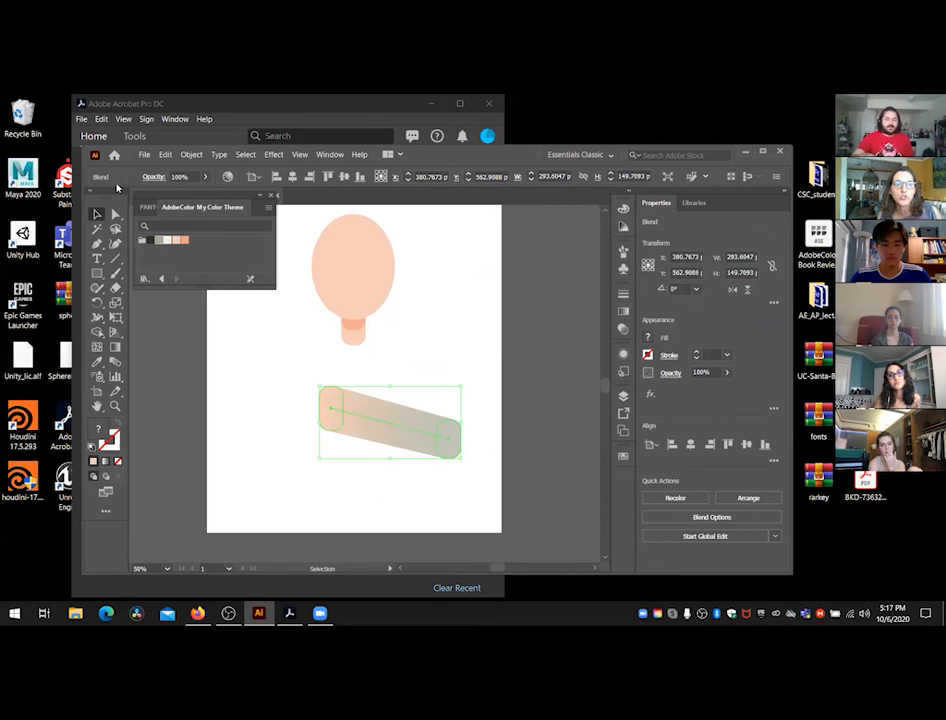
pyautogui.click(200, 156)
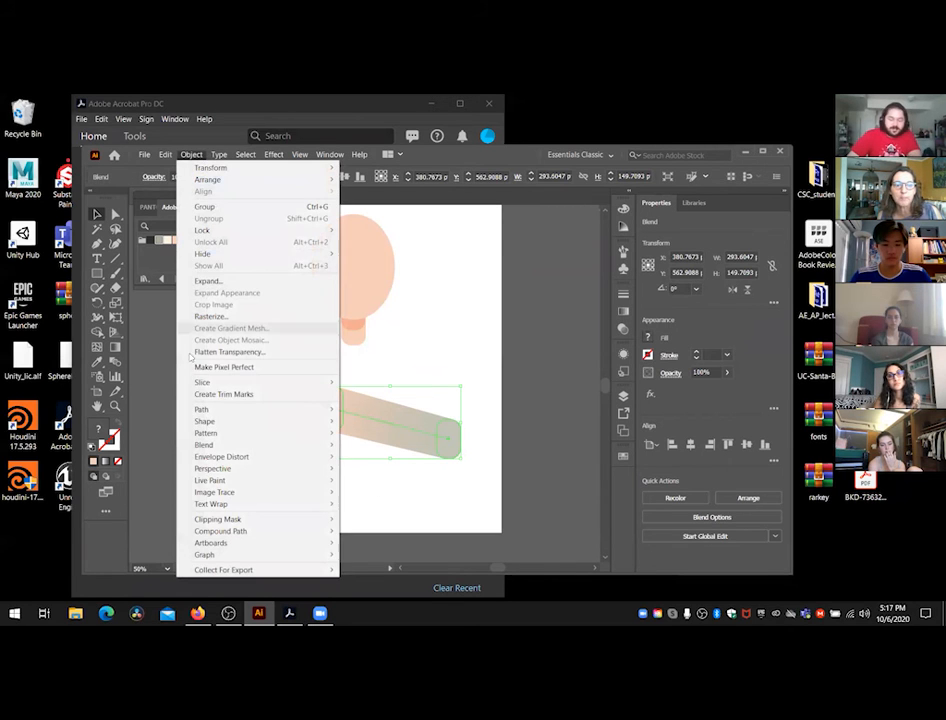
pyautogui.moveTo(205, 447)
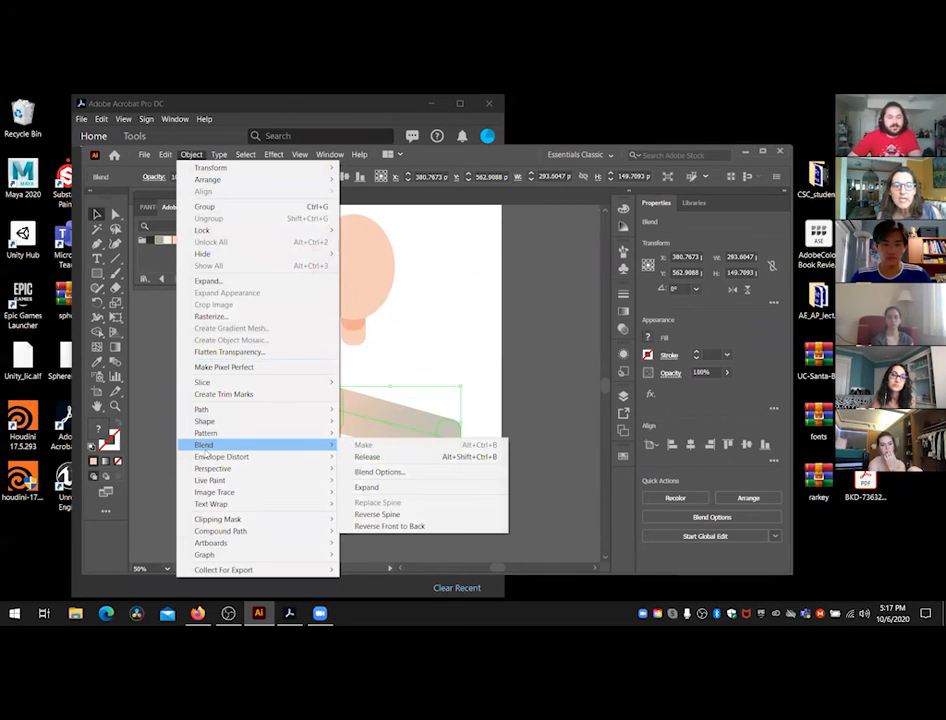
pyautogui.click(384, 472)
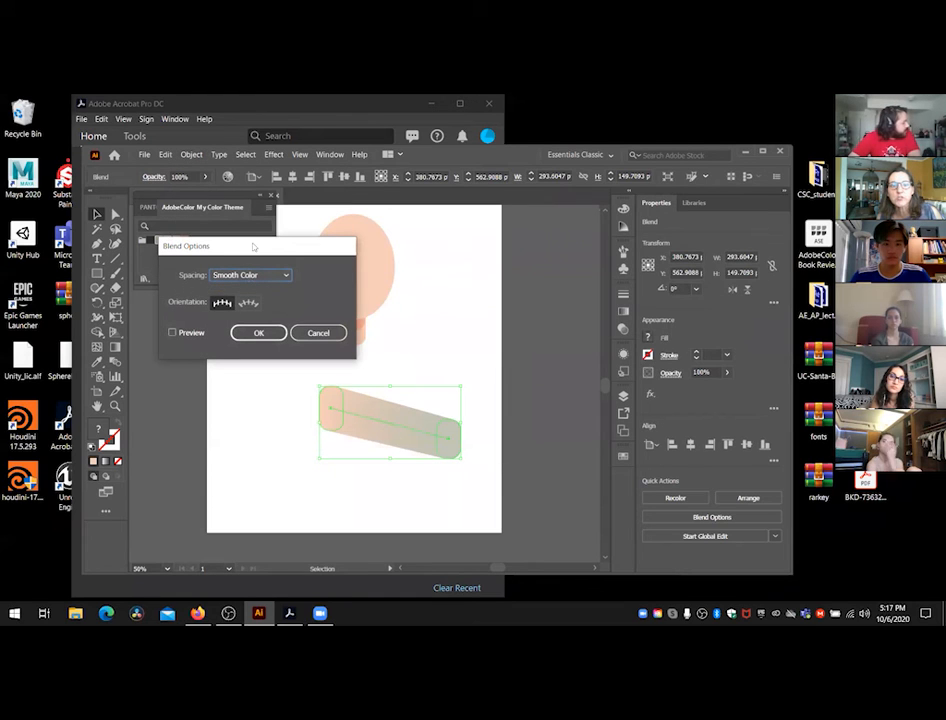
pyautogui.moveTo(265, 247); pyautogui.dragTo(527, 230)
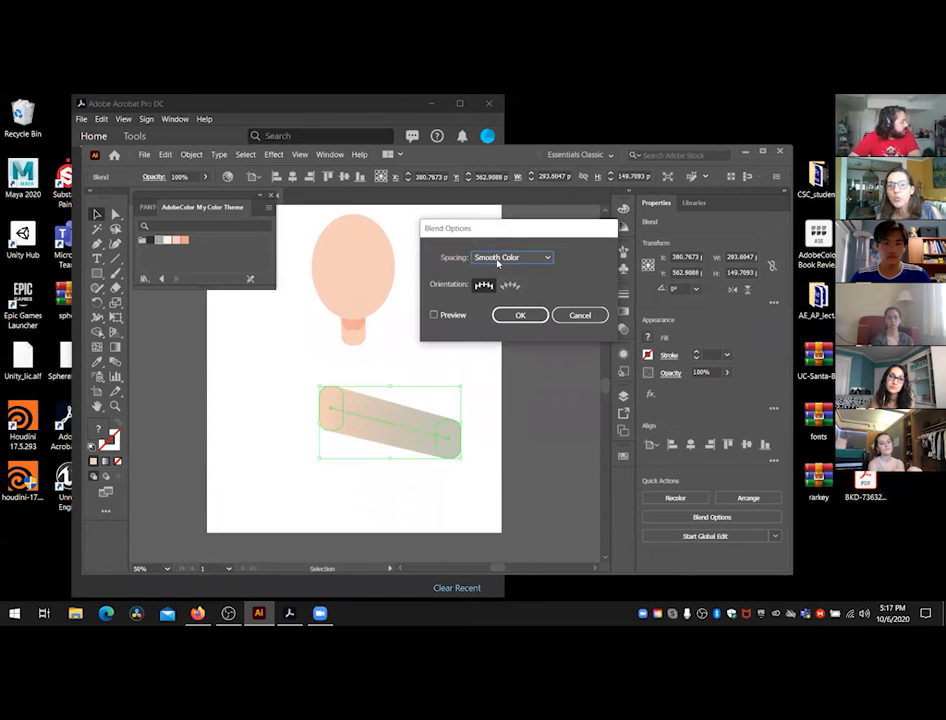
pyautogui.click(541, 263)
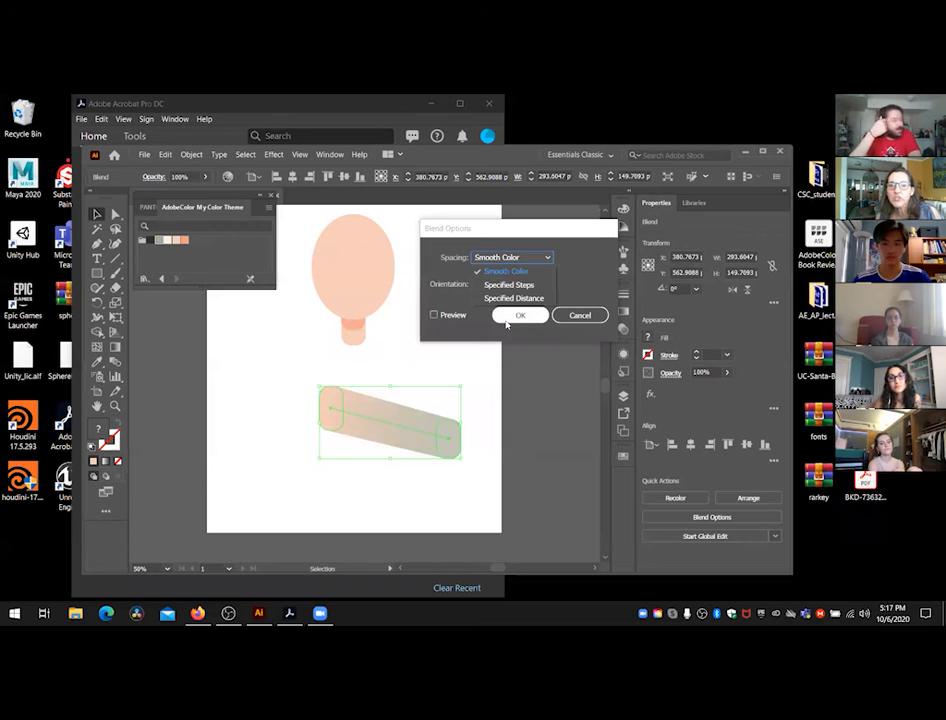
pyautogui.click(512, 318)
pyautogui.click(547, 260)
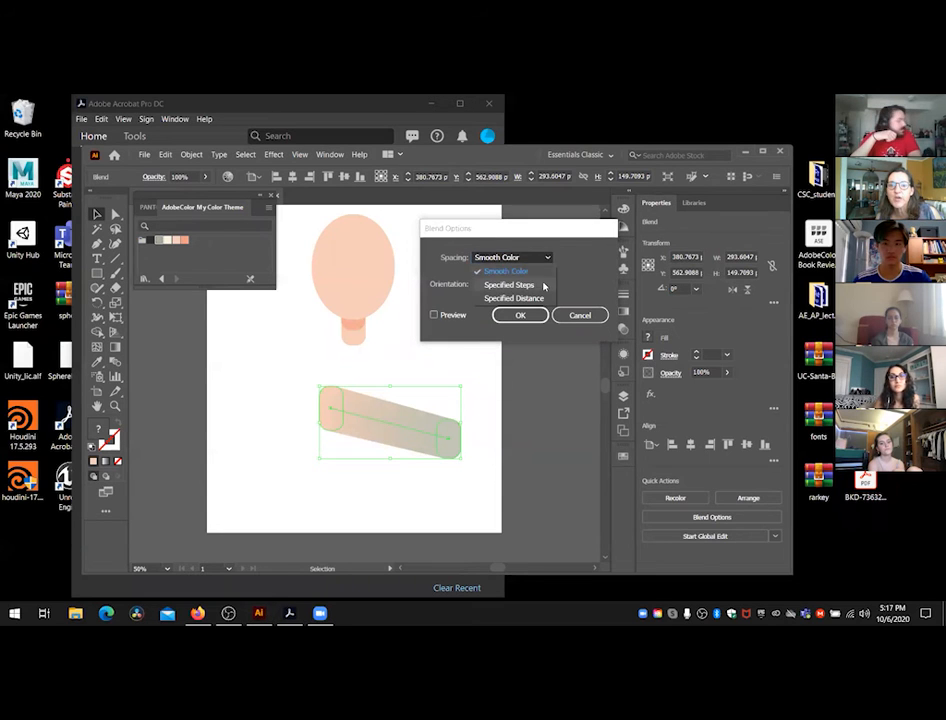
pyautogui.click(545, 282)
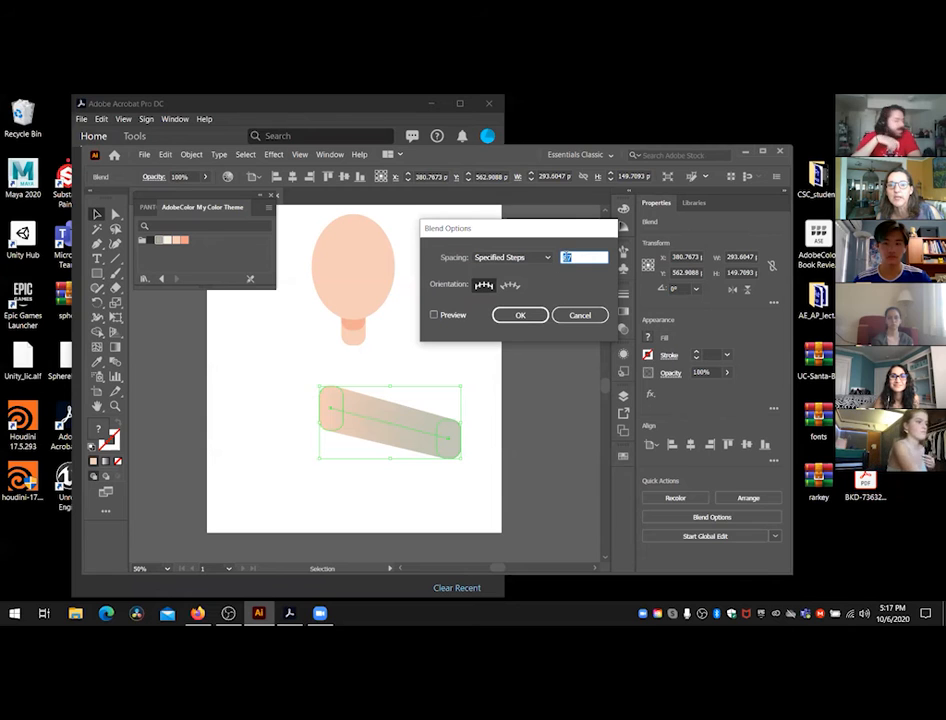
pyautogui.write('10')
pyautogui.click(433, 315)
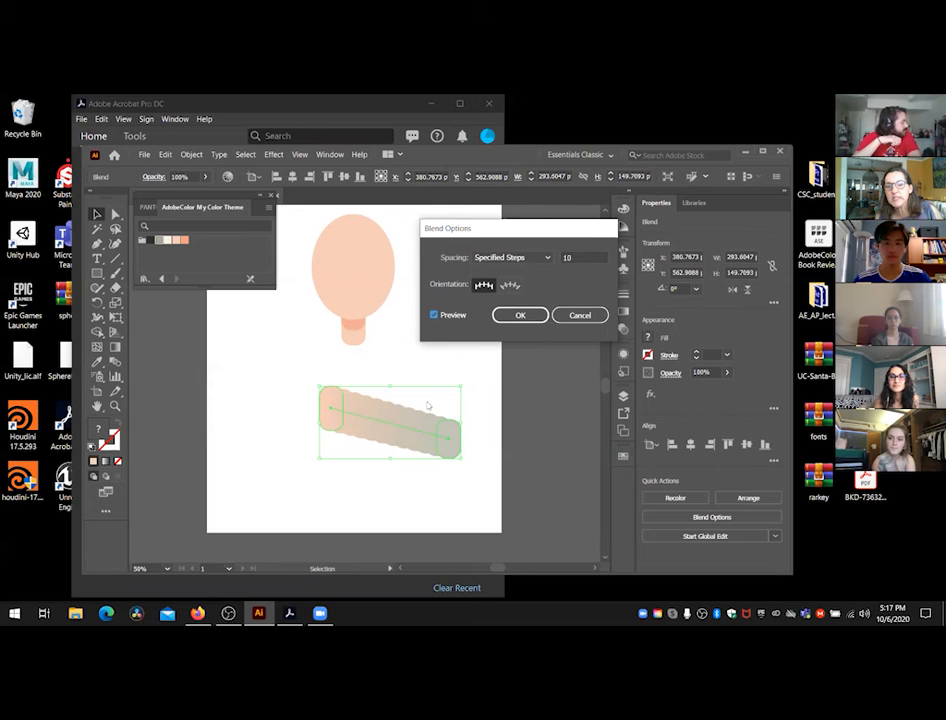
# Step: Preview the color blend with 5 specified steps, then cancel the blend options and deselect it
pyautogui.doubleClick(570, 256)
pyautogui.write('5')
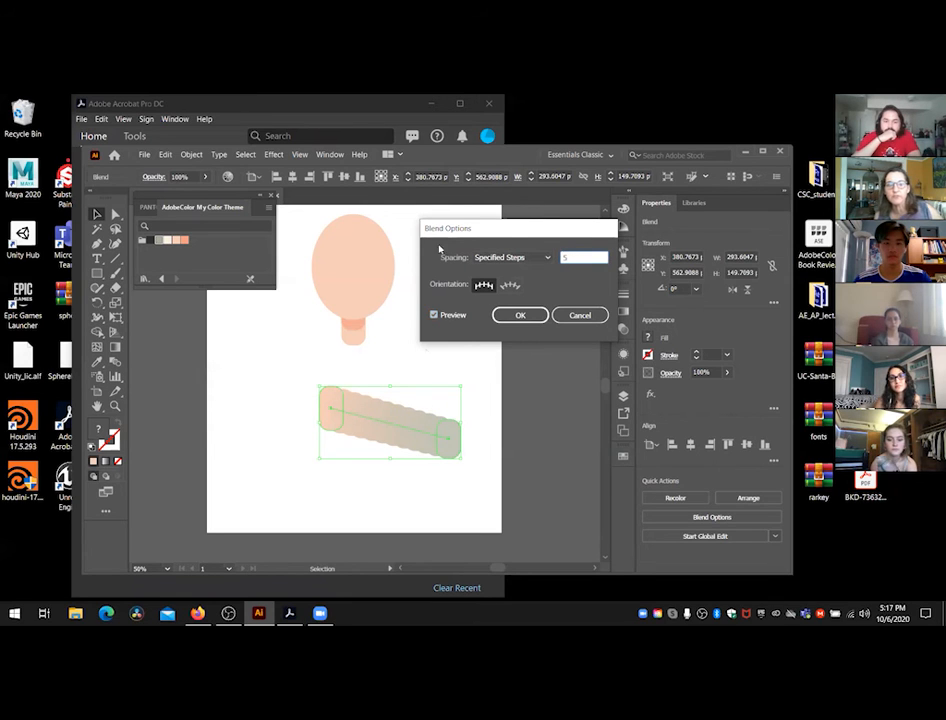
pyautogui.click(433, 315)
pyautogui.click(433, 315)
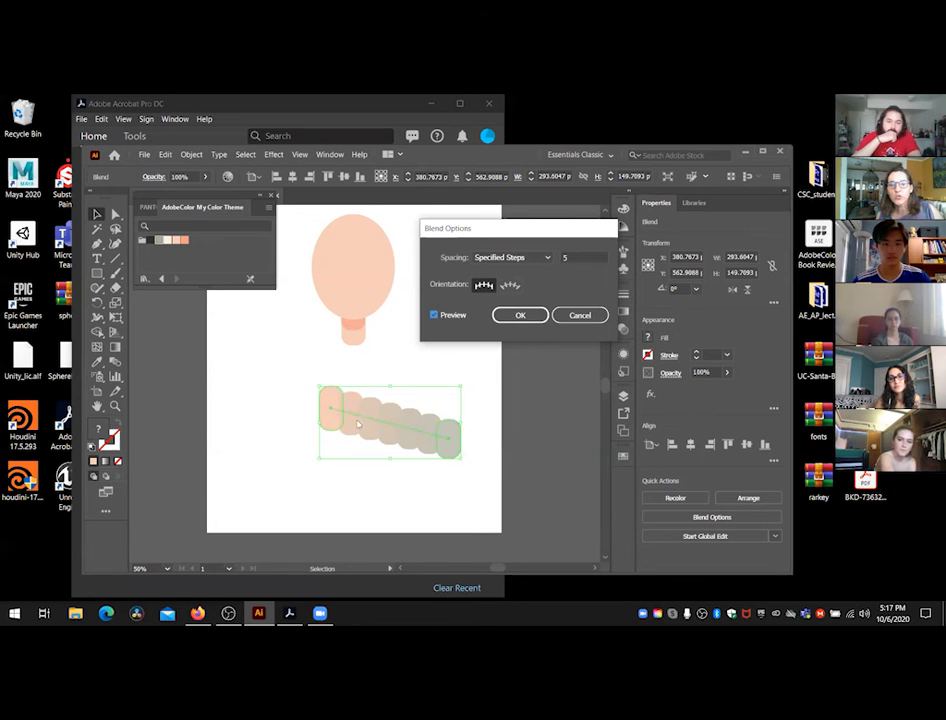
pyautogui.click(570, 317)
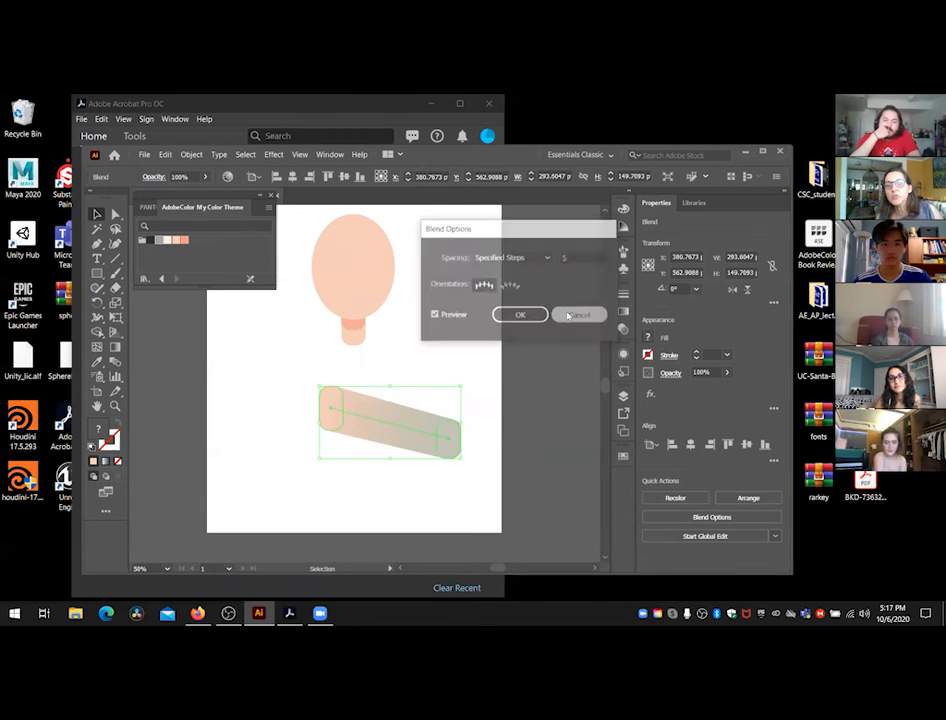
pyautogui.click(457, 325)
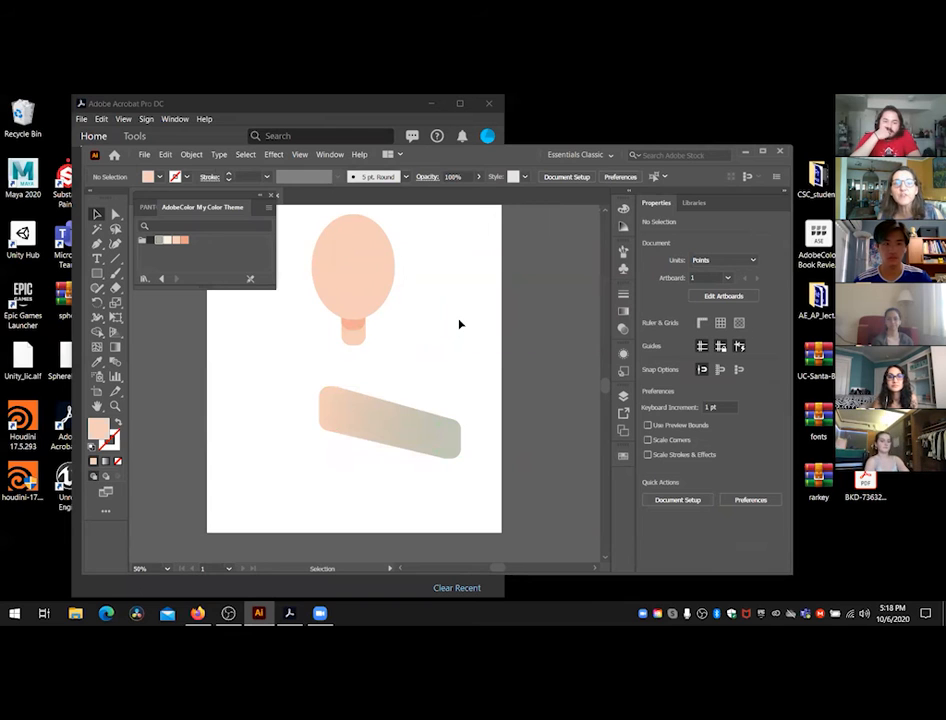
# Step: Move the color blend slightly down and to the left on the artboard, and deselect it
pyautogui.click(416, 439)
pyautogui.moveTo(416, 439); pyautogui.dragTo(388, 452)
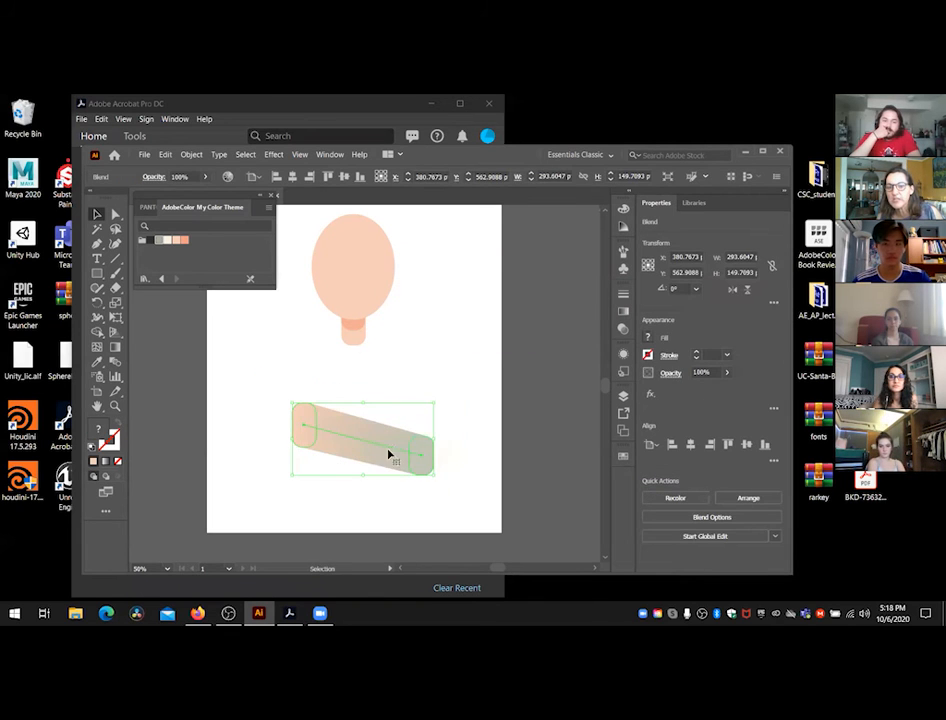
pyautogui.click(423, 359)
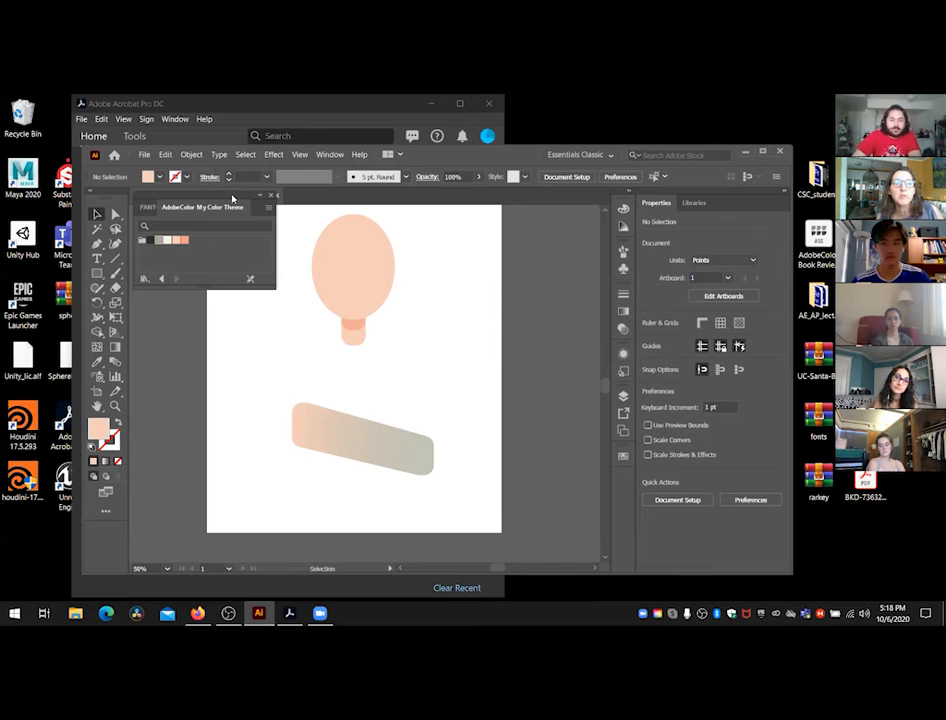
# Step: Move the swatch library panel away from the document tab and close it
pyautogui.moveTo(238, 205); pyautogui.dragTo(550, 318)
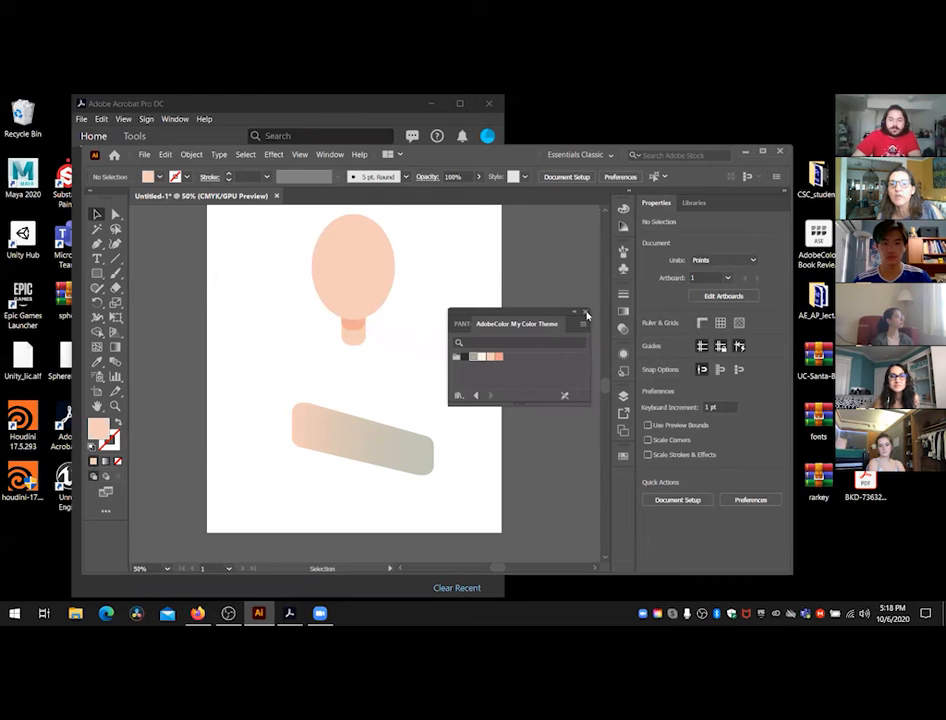
pyautogui.click(584, 313)
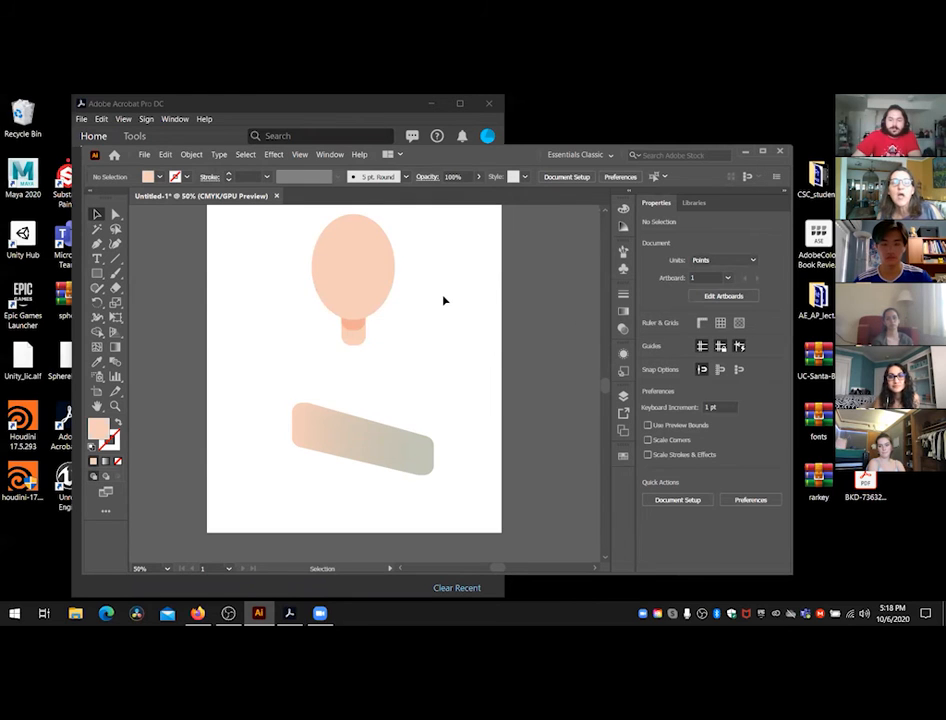
pyautogui.scroll(2, 444, 300)
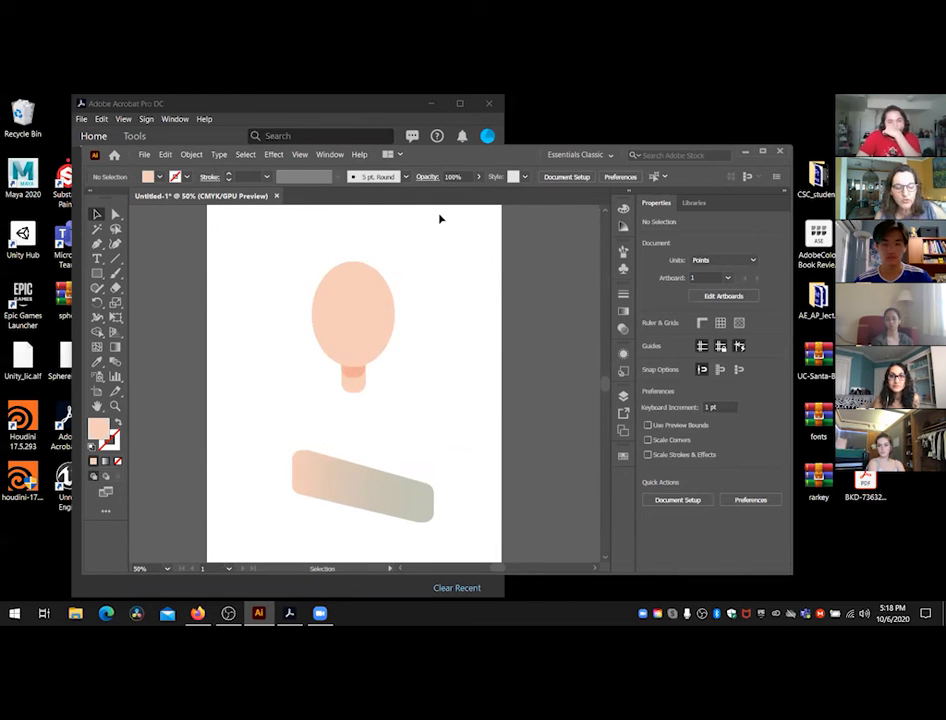
# Step: Delete the head-and-neck illustration and the color blend from the artboard
pyautogui.hotkey('ctrl', '-')
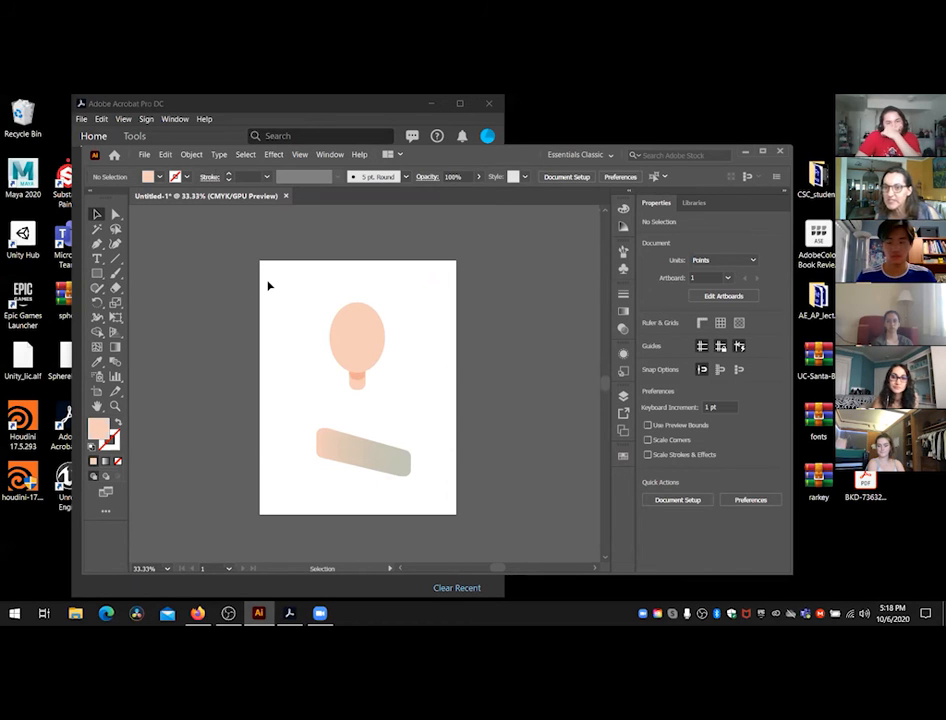
pyautogui.hotkey('ctrl', 'a')
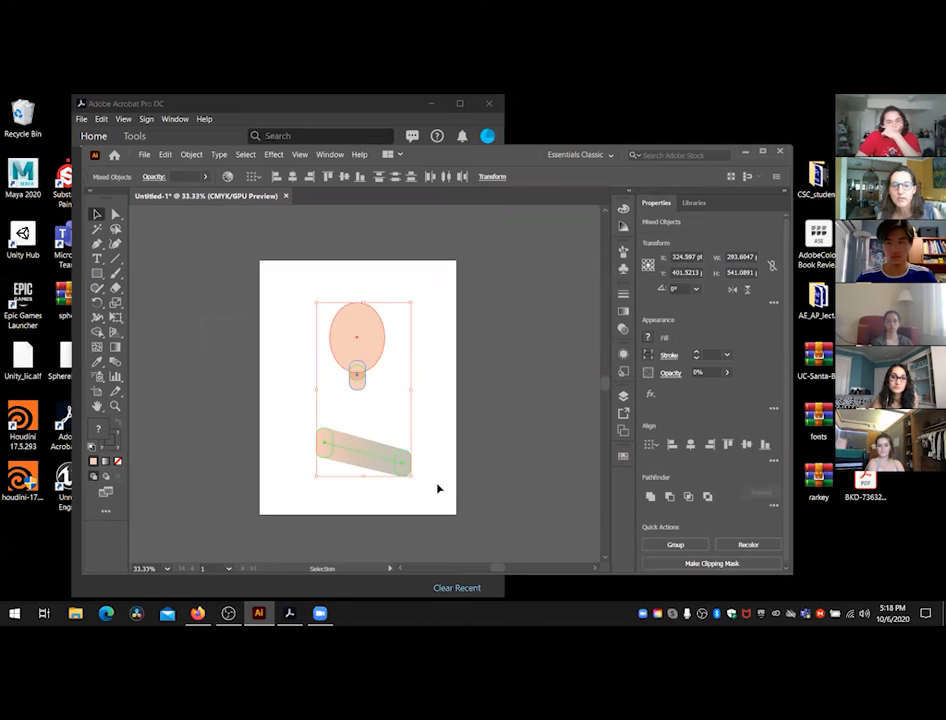
pyautogui.press('Delete')
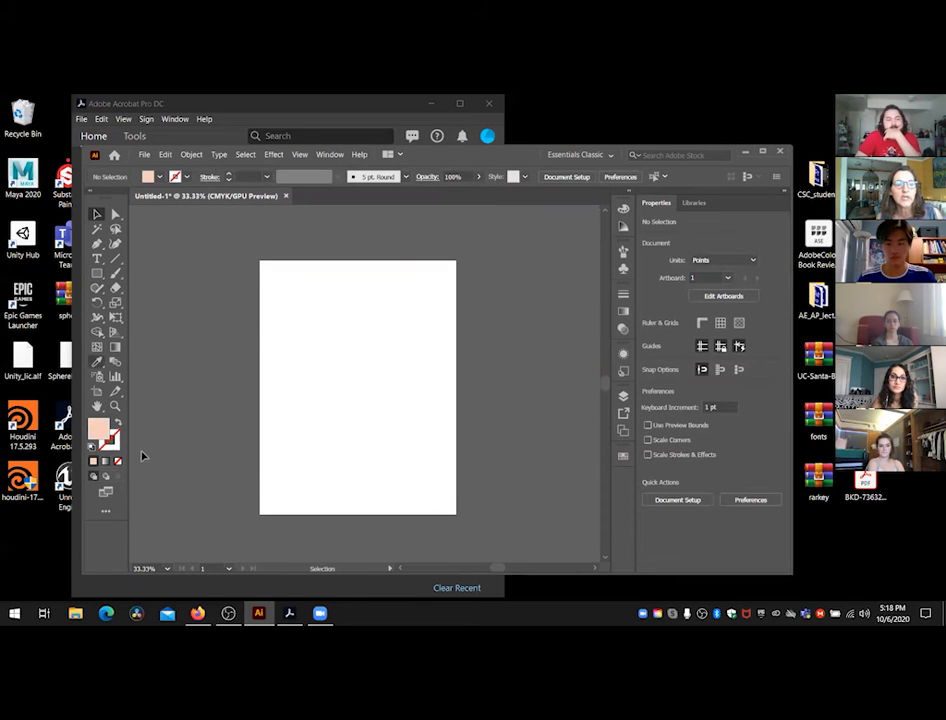
# Step: Swap the fill and stroke colors, and create a rectangle 3 in wide and 3 in high
pyautogui.click(118, 424)
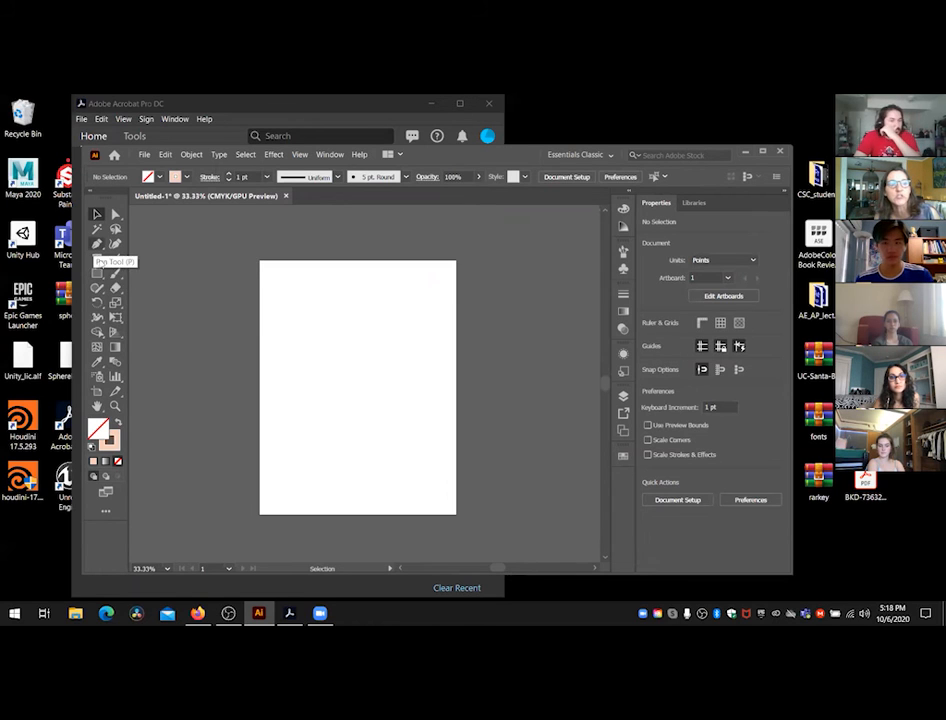
pyautogui.click(96, 274)
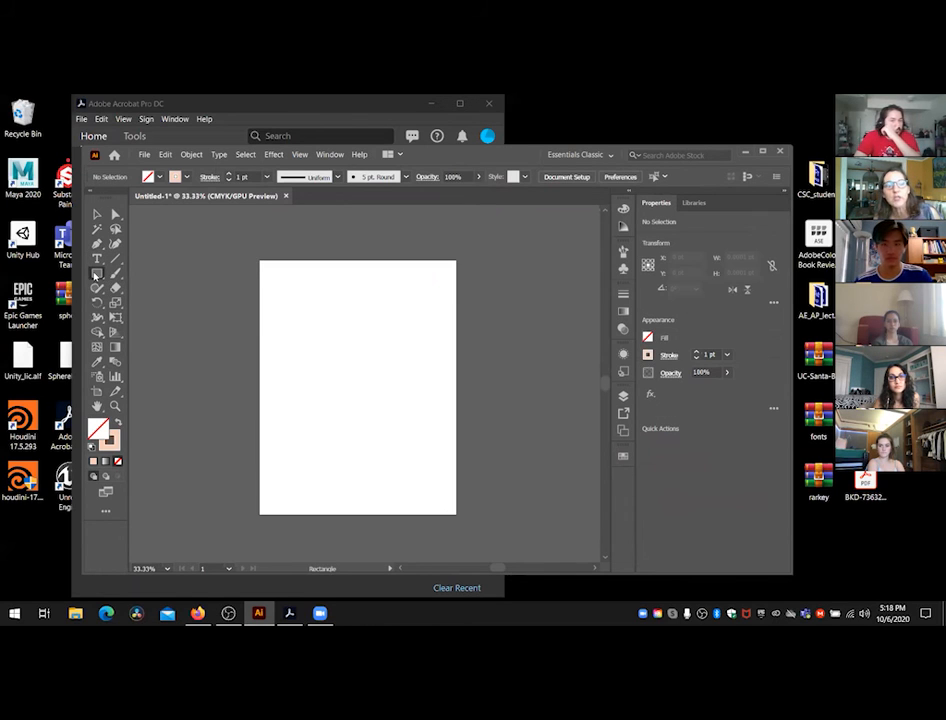
pyautogui.click(316, 322)
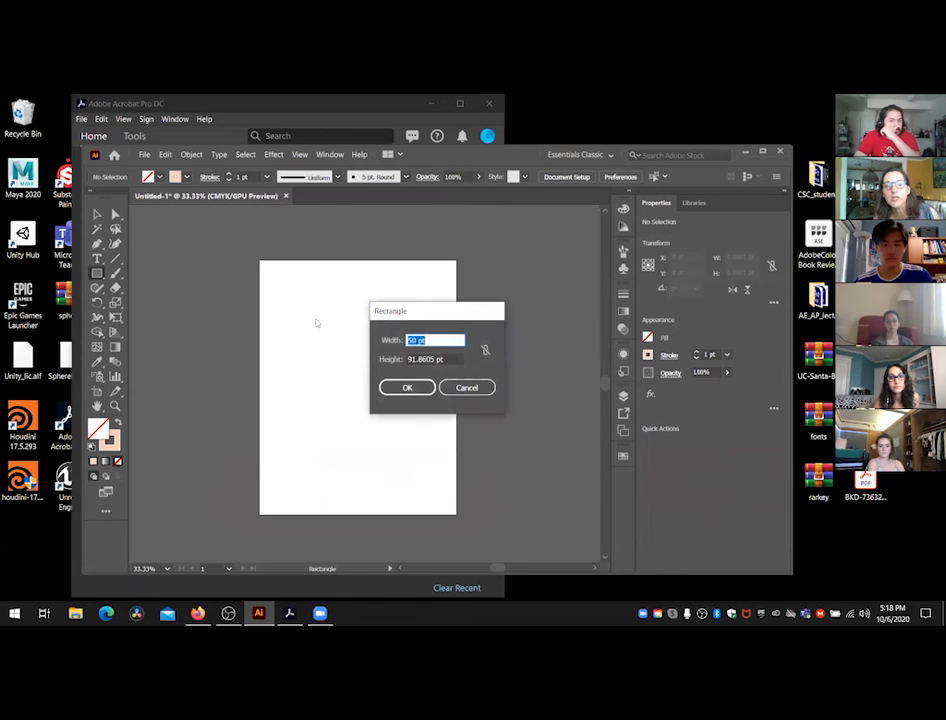
pyautogui.press('BackSpace')
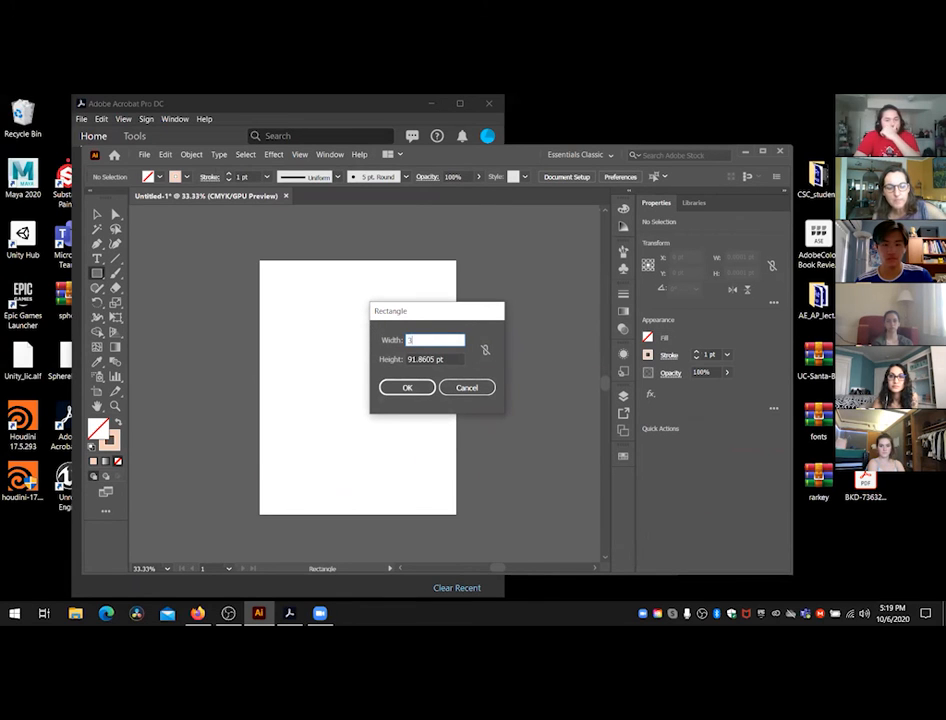
pyautogui.write('3 in')
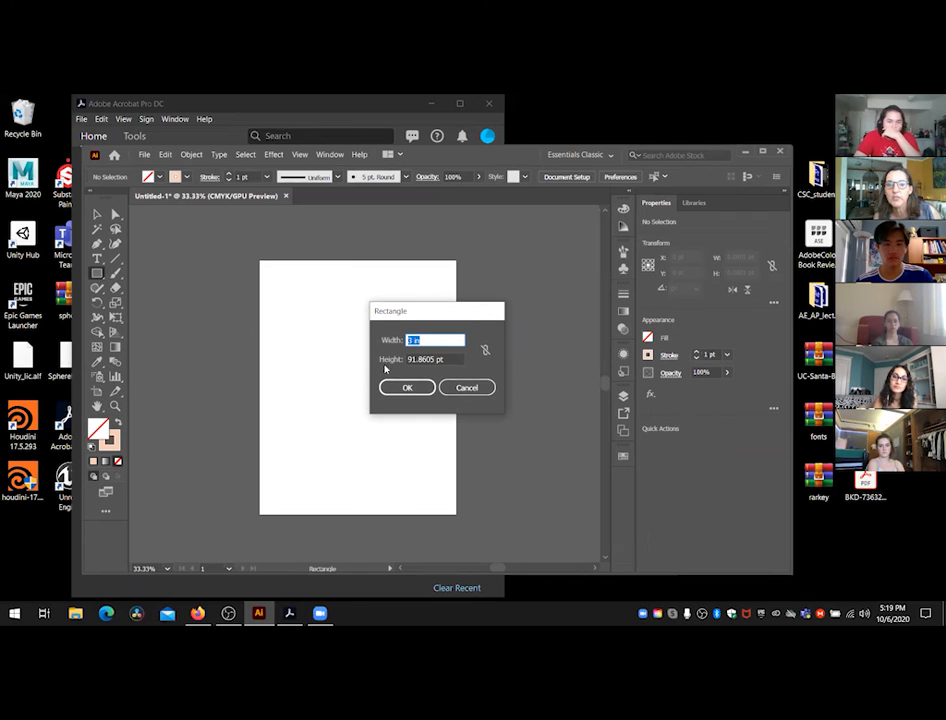
pyautogui.press('Tab')
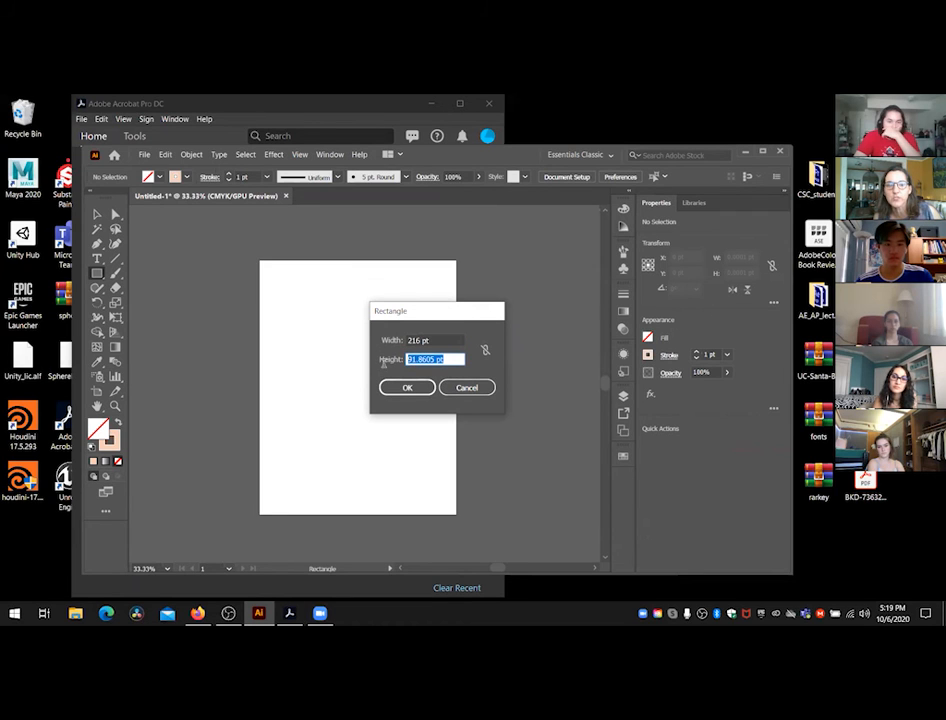
pyautogui.press('BackSpace')
pyautogui.write('3 in')
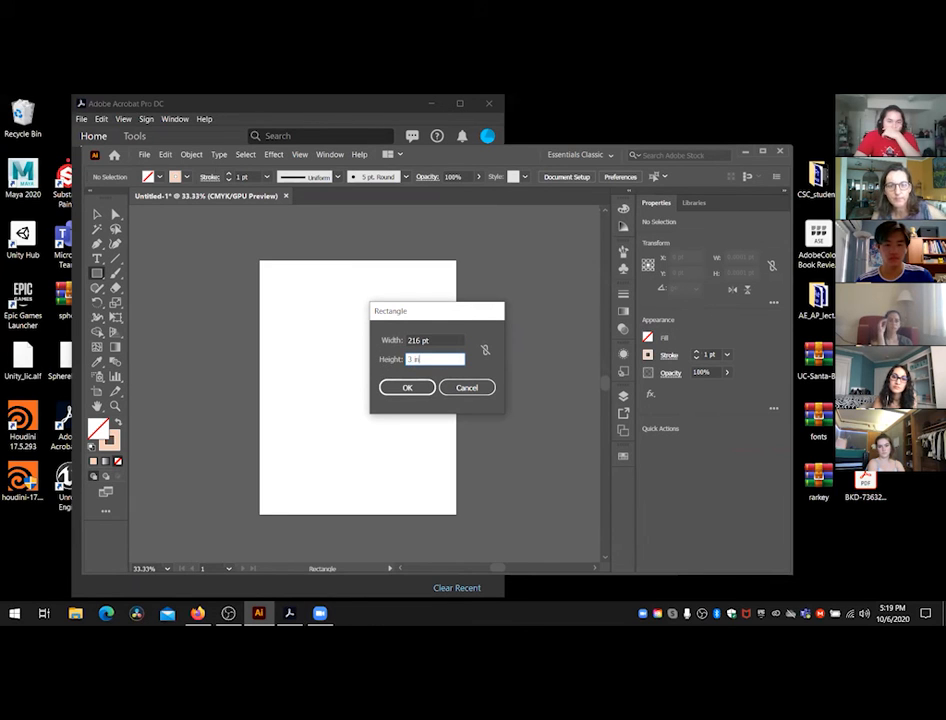
pyautogui.click(395, 388)
pyautogui.press('v')
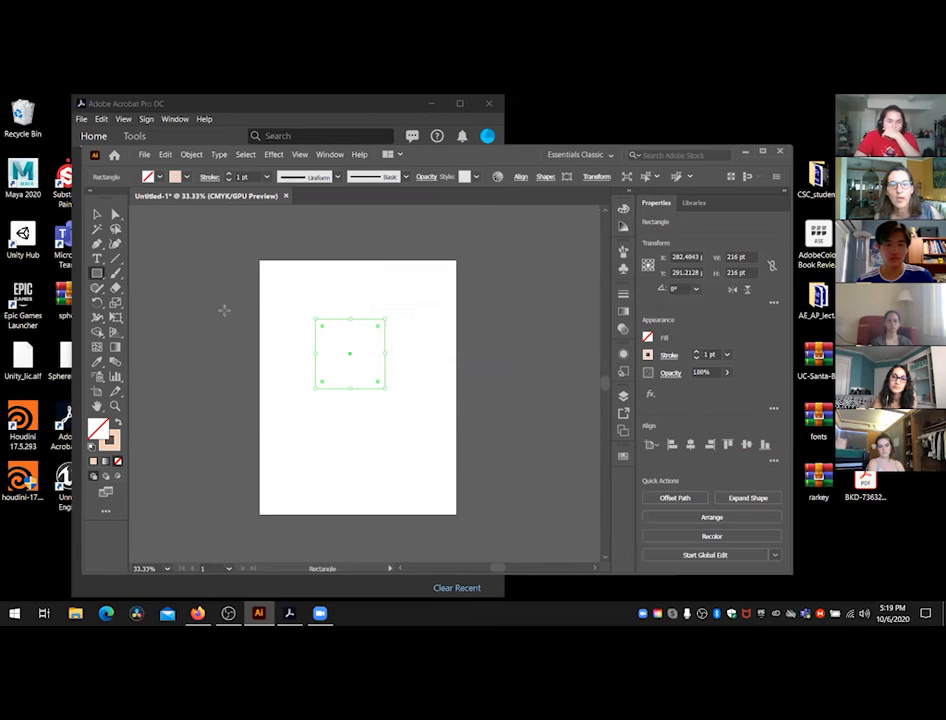
# Step: Place the square near the artboard's upper edge with a duplicate to its right, and nudge both squares slightly left
pyautogui.moveTo(338, 323); pyautogui.dragTo(397, 283)
pyautogui.keyDown('shift'); pyautogui.click(334, 329); pyautogui.keyUp('shift')
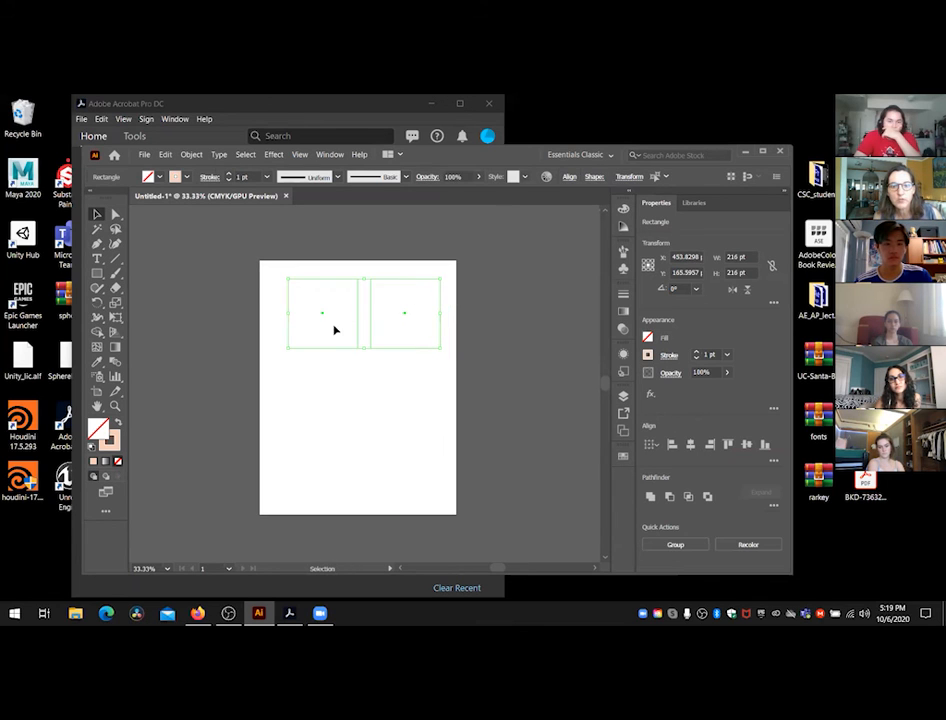
pyautogui.press('Left')
pyautogui.press('Left')
pyautogui.press('Left')
pyautogui.press('Left')
pyautogui.press('Left')
pyautogui.press('Left')
pyautogui.press('Left')
pyautogui.press('Left')
pyautogui.press('Left')
pyautogui.press('Left')
pyautogui.press('Left')
pyautogui.press('Left')
pyautogui.press('Left')
pyautogui.press('Left')
pyautogui.press('Left')
pyautogui.press('Left')
pyautogui.press('Left')
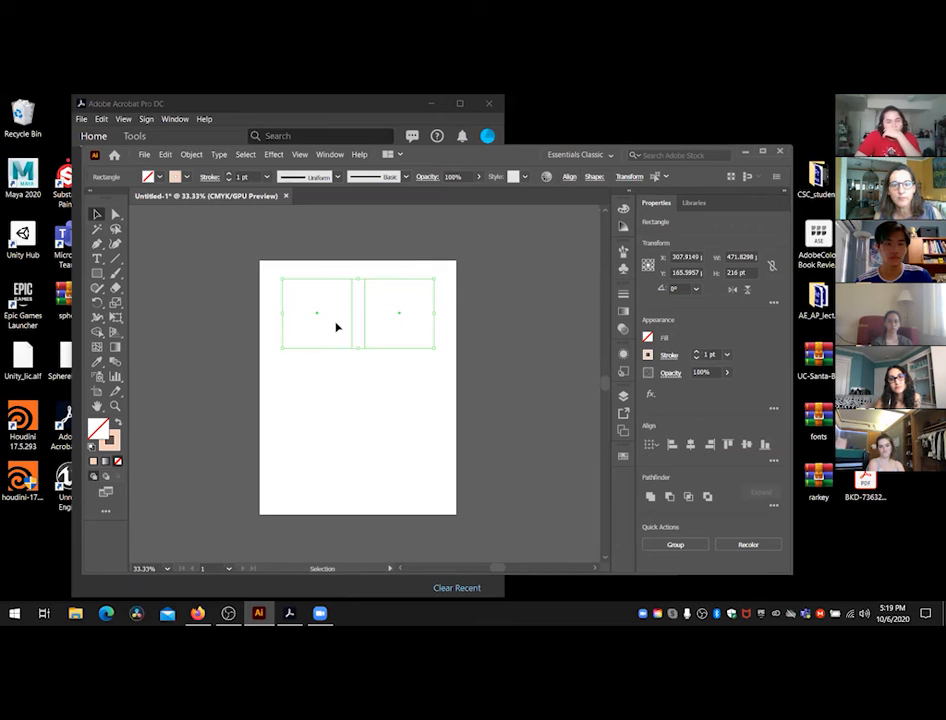
# Step: Duplicate the row of squares downward into a grid of two columns and three rows, and center the grid on the artboard
pyautogui.moveTo(436, 337); pyautogui.dragTo(431, 500)
pyautogui.hotkey('ctrl', 'a')
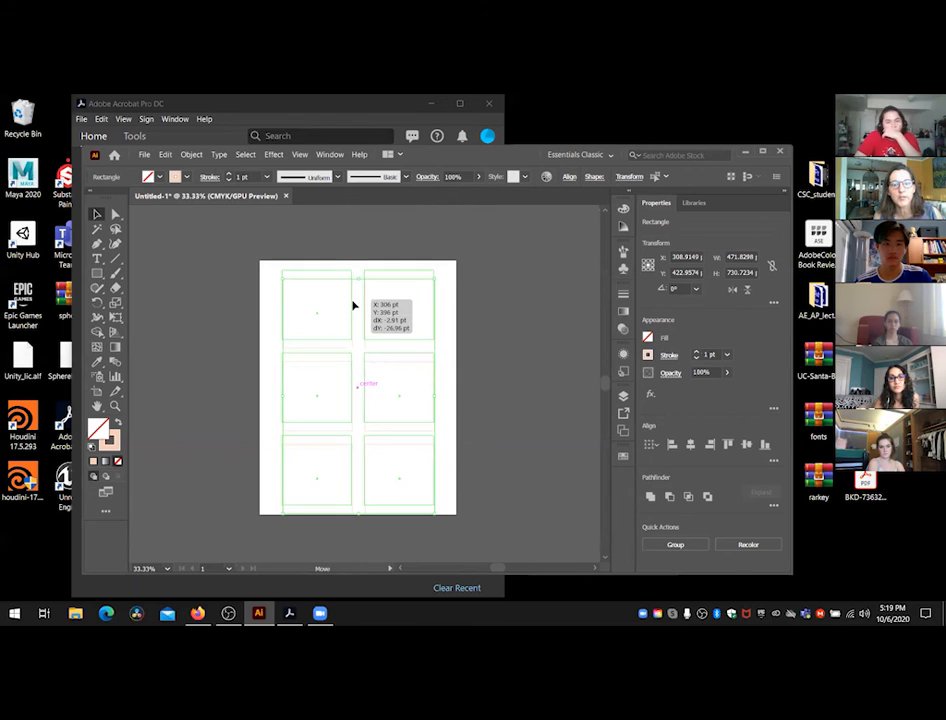
pyautogui.click(494, 417)
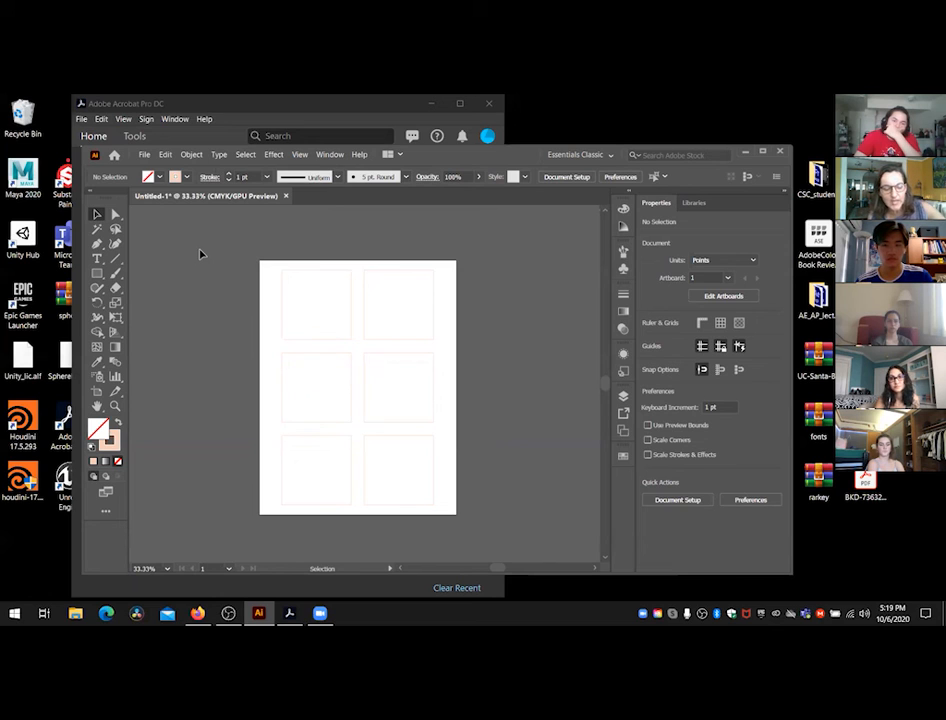
# Step: Delete all the squares from the artboard
pyautogui.press('a')
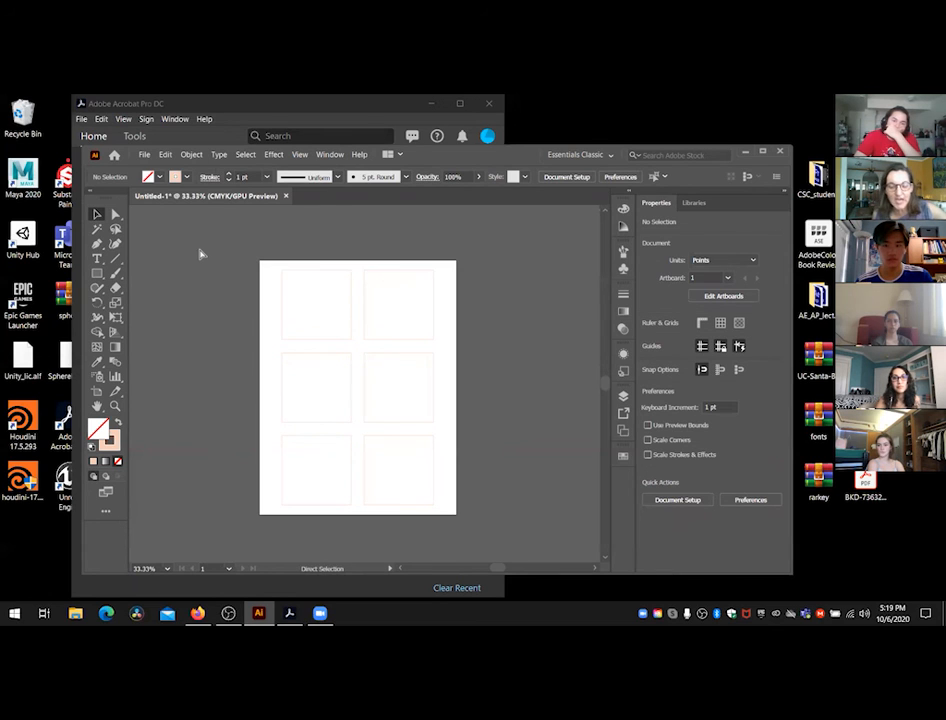
pyautogui.hotkey('ctrl', '=')
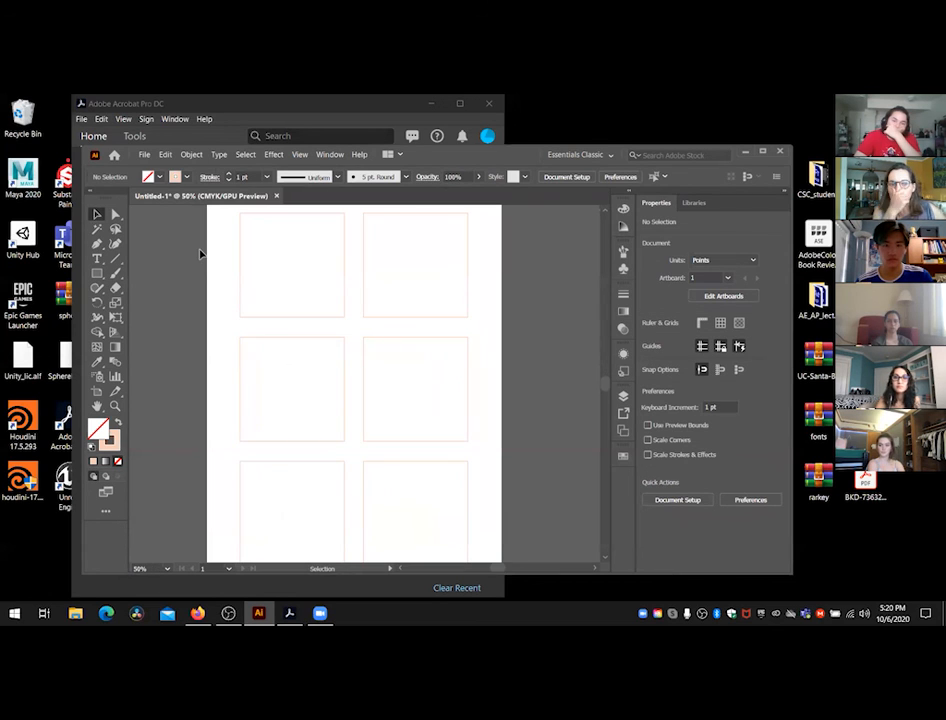
pyautogui.scroll(2, 254, 296)
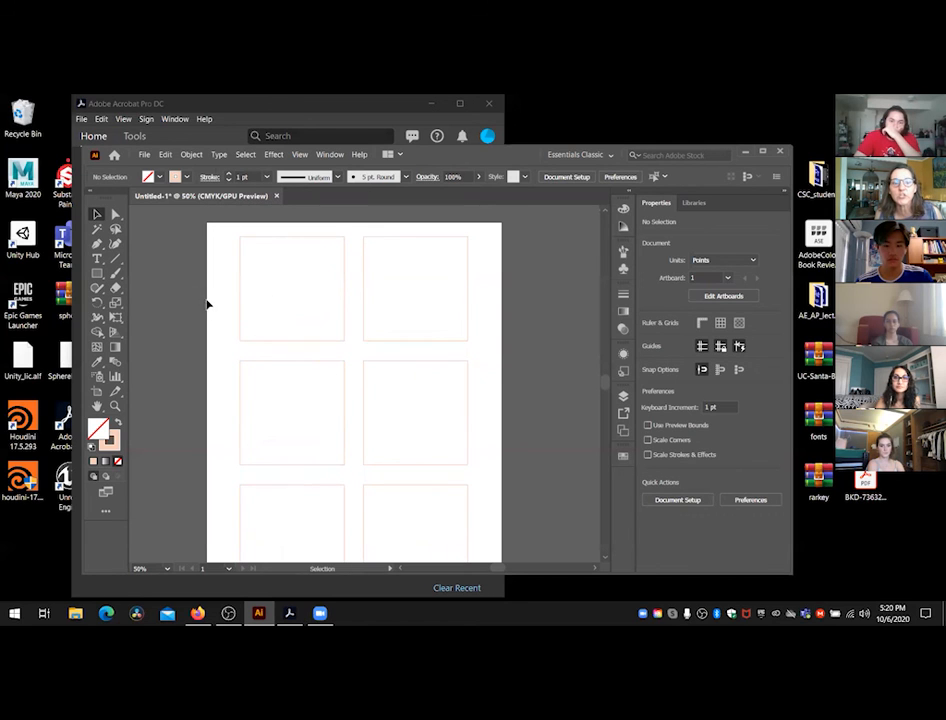
pyautogui.hotkey('ctrl', 'a')
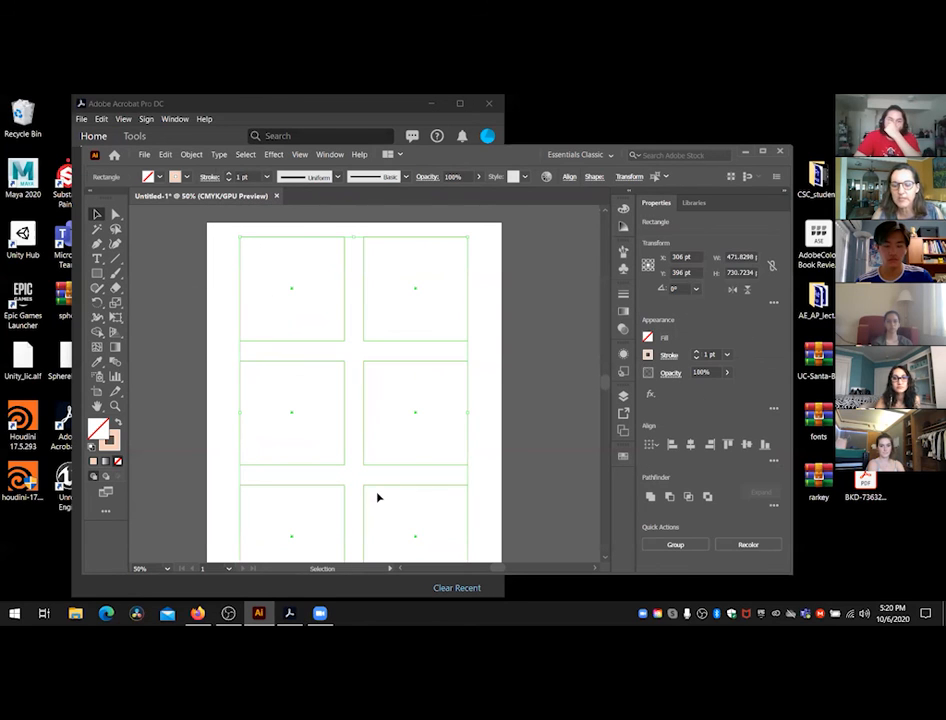
pyautogui.press('Delete')
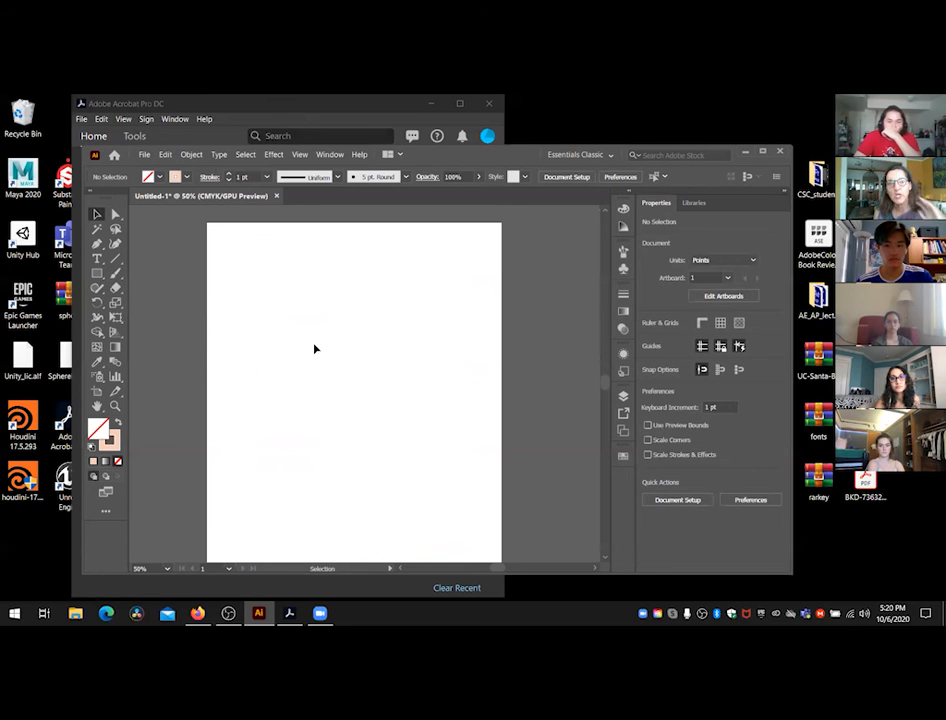
# Step: Show the rulers in inches and set their zero point at the artboard's upper-left corner
pyautogui.hotkey('ctrl', 'r')
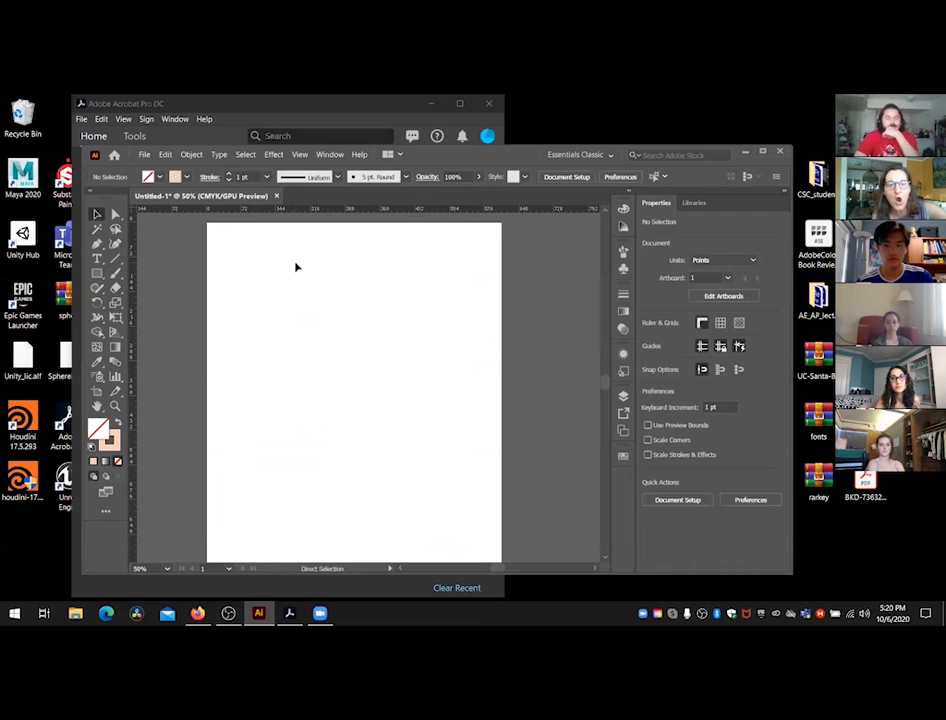
pyautogui.rightClick(332, 211)
pyautogui.click(345, 251)
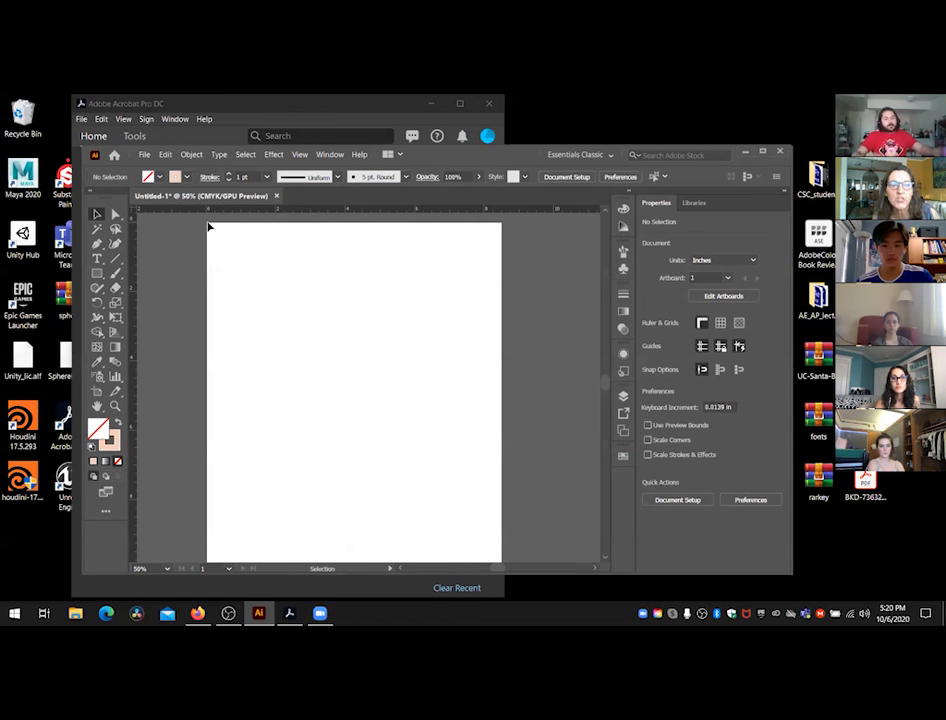
pyautogui.moveTo(132, 210); pyautogui.dragTo(207, 221)
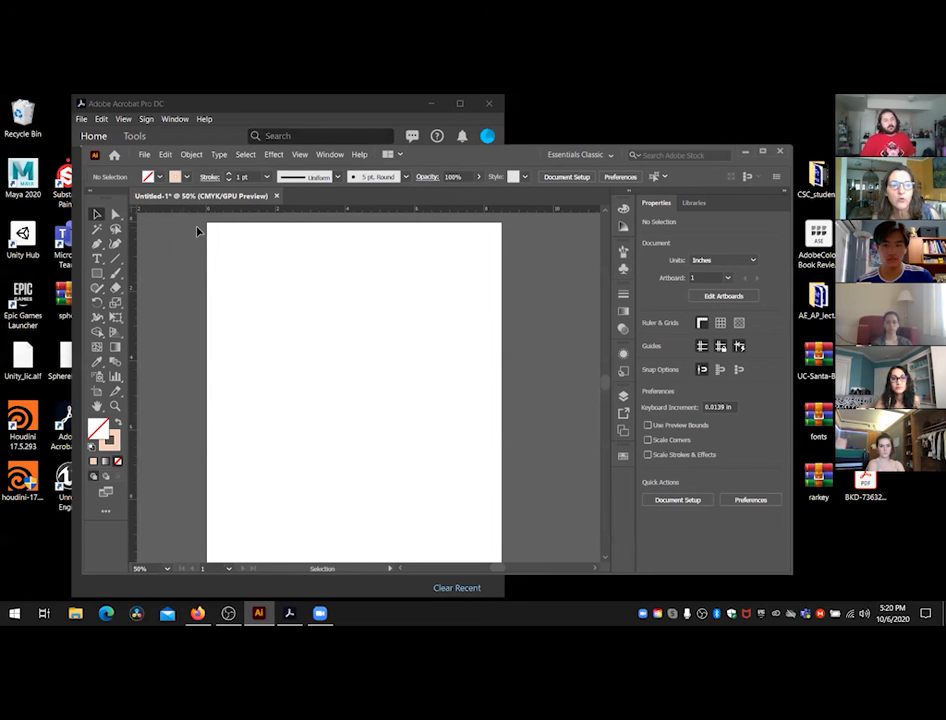
# Step: Add a vertical guide and a horizontal guide, each at about 3 in from the artboard's upper-left corner
pyautogui.moveTo(131, 311); pyautogui.dragTo(178, 310)
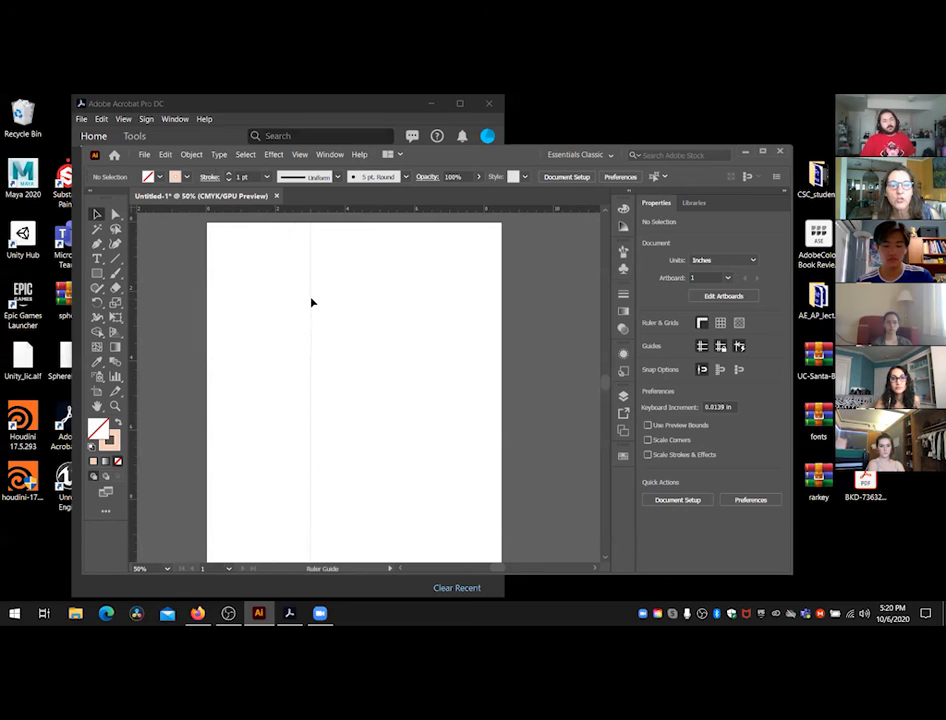
pyautogui.moveTo(312, 302); pyautogui.dragTo(311, 301)
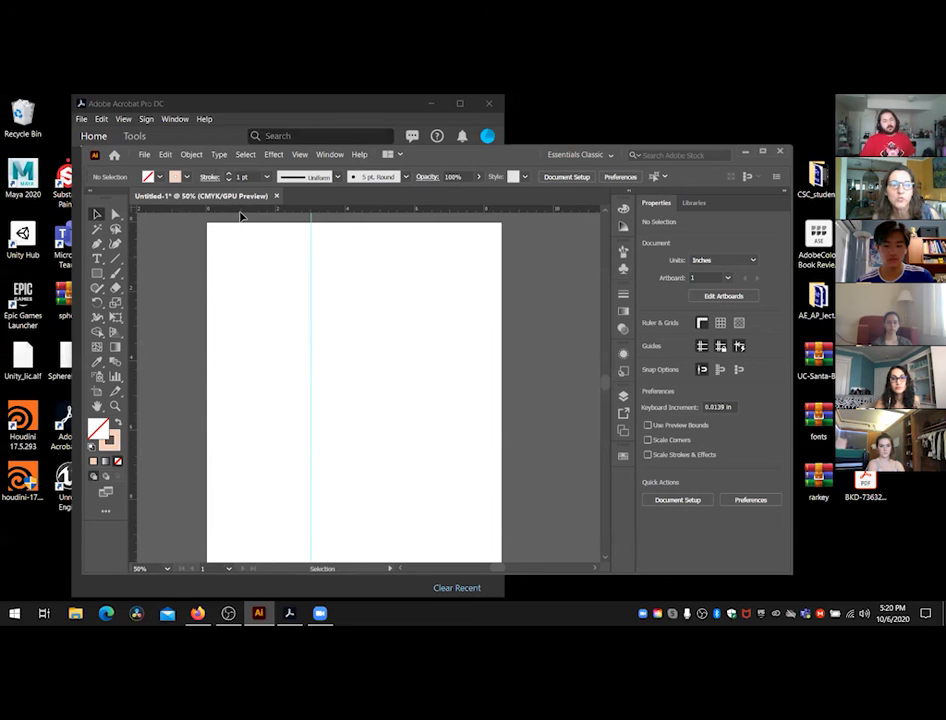
pyautogui.moveTo(251, 211); pyautogui.dragTo(251, 328)
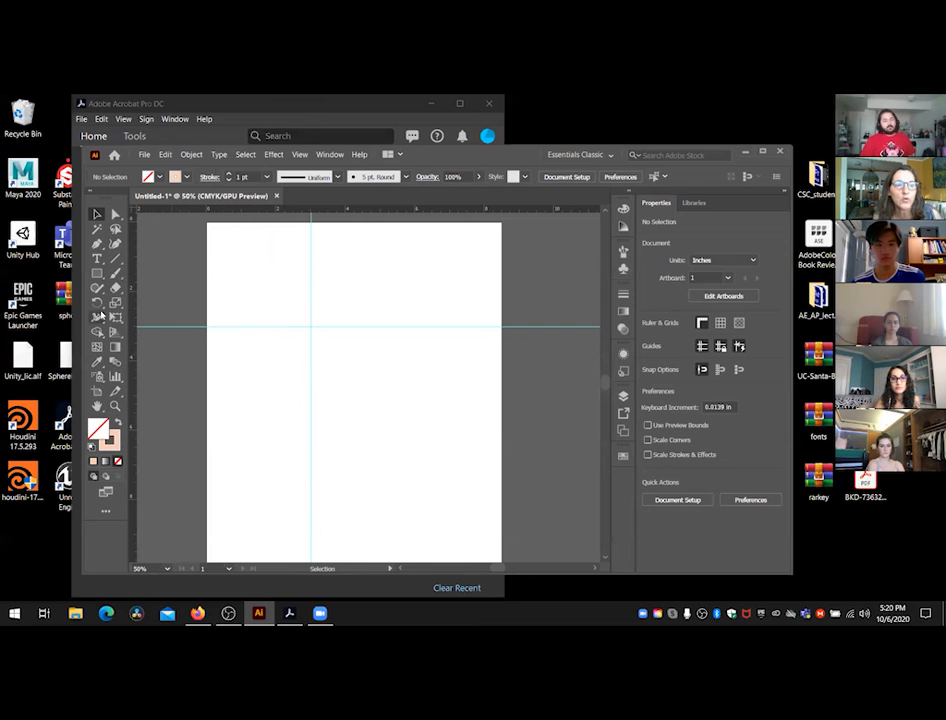
# Step: Draw a rectangle about 3 in square from the artboard's upper-left corner to the intersection of the guides
pyautogui.click(97, 272)
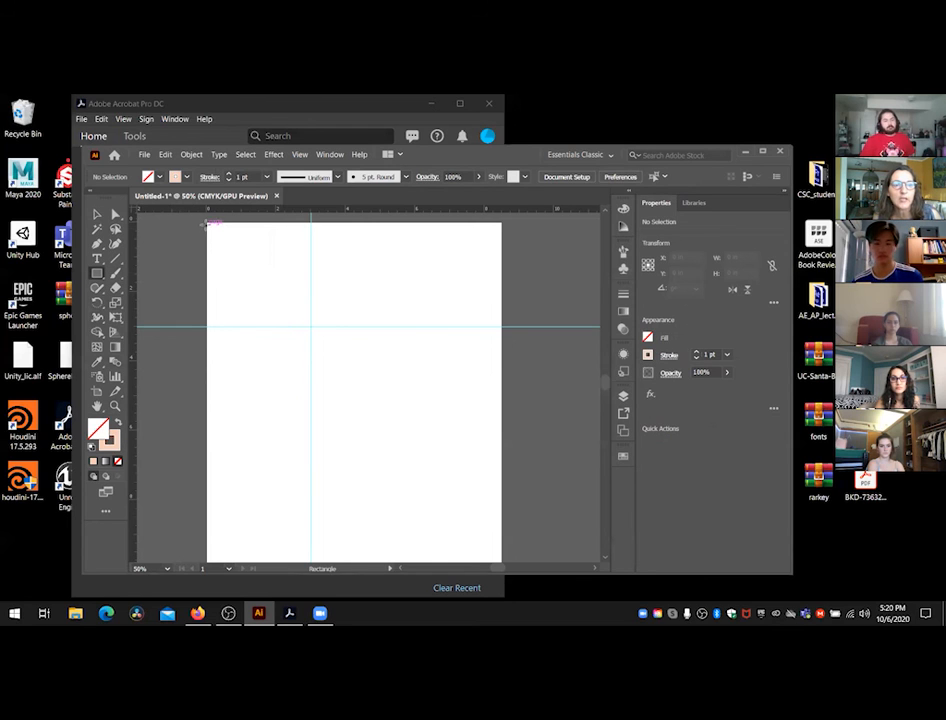
pyautogui.moveTo(207, 224); pyautogui.dragTo(310, 323)
pyautogui.click(97, 215)
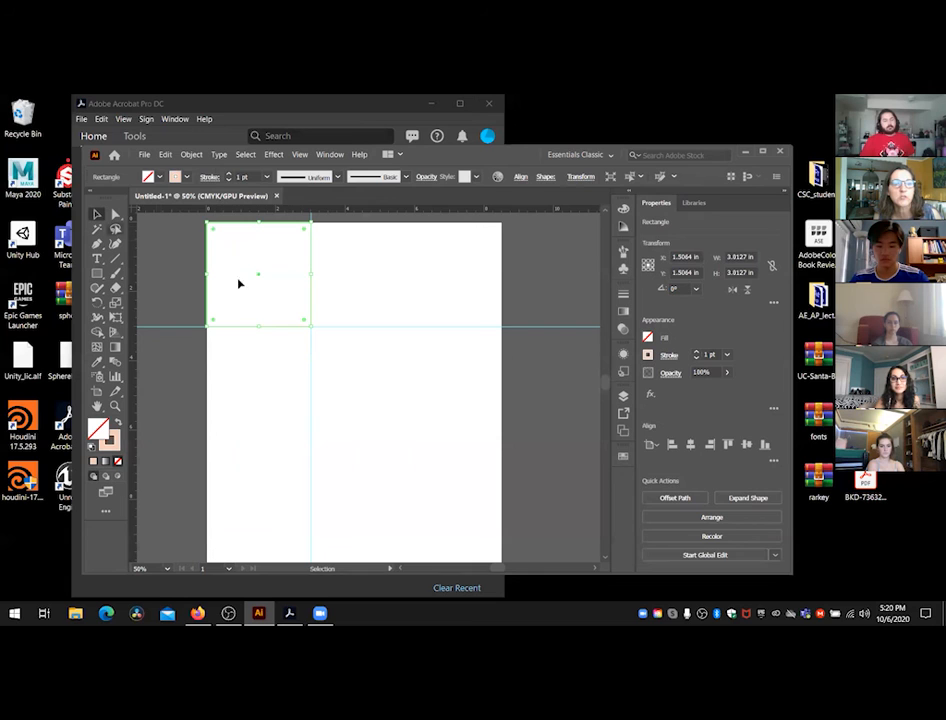
# Step: Move the square about 0.9 in right and down from the artboard corner, hide the guides, and deselect it
pyautogui.moveTo(310, 308); pyautogui.dragTo(340, 327)
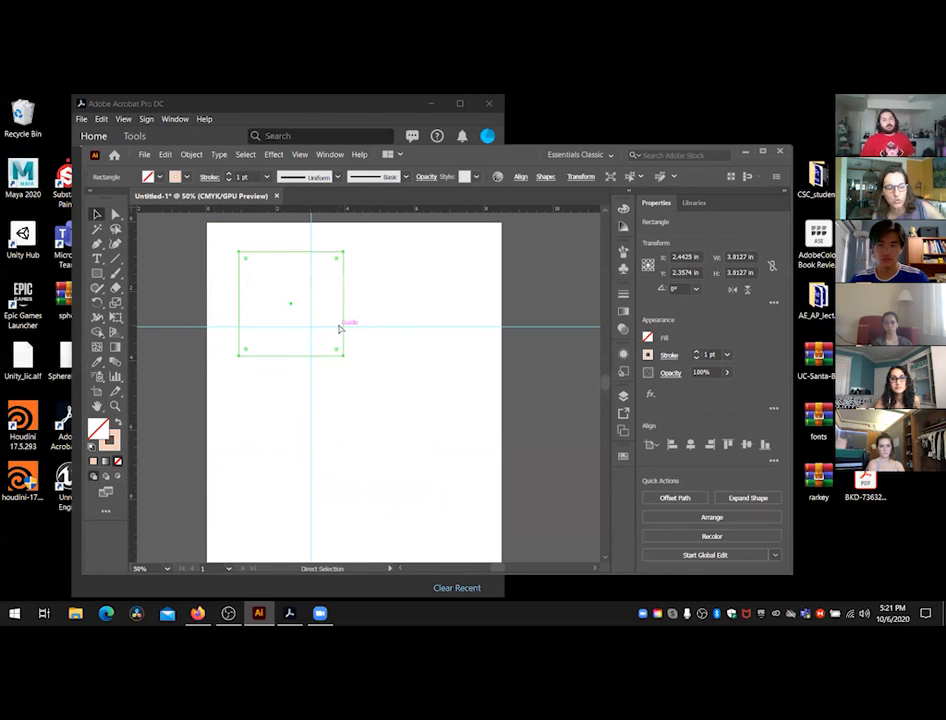
pyautogui.press('v')
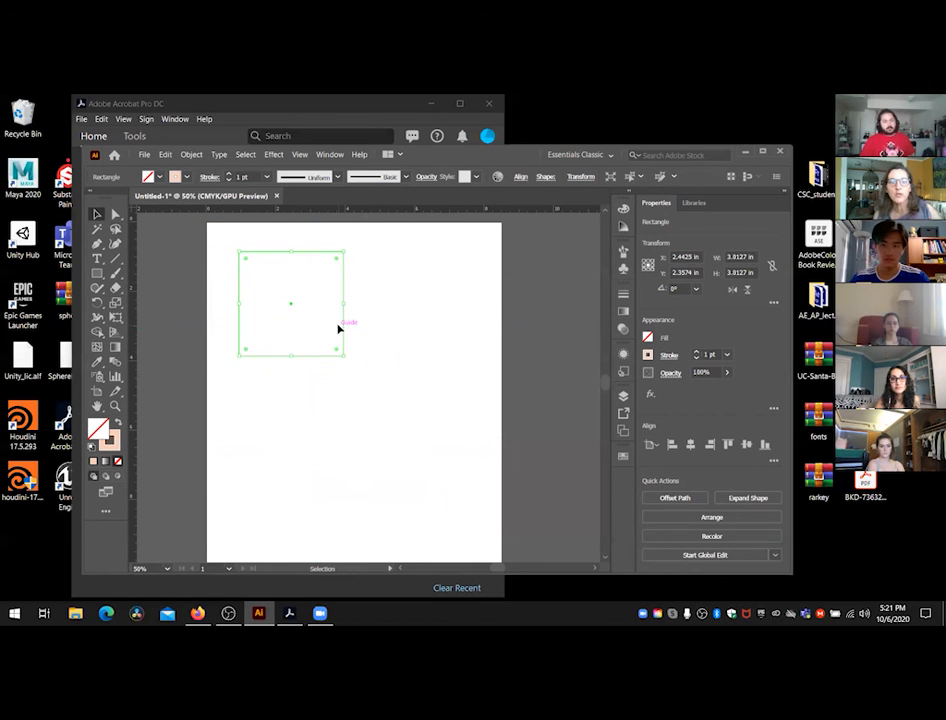
pyautogui.click(407, 380)
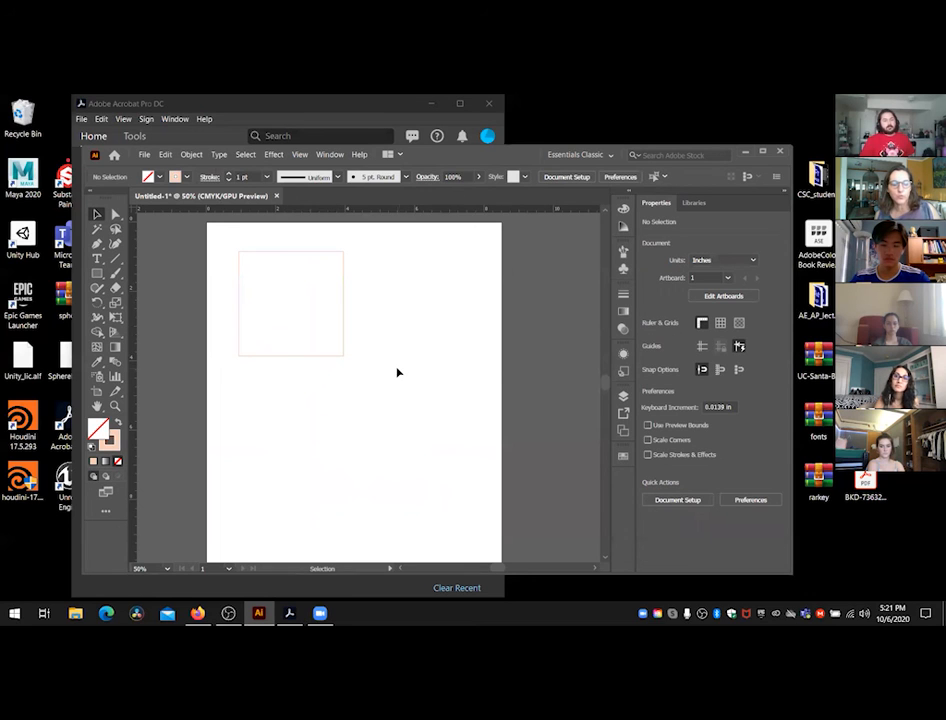
# Step: Show the guides again, and hide both the guides and the rulers
pyautogui.hotkey('ctrl', ';')
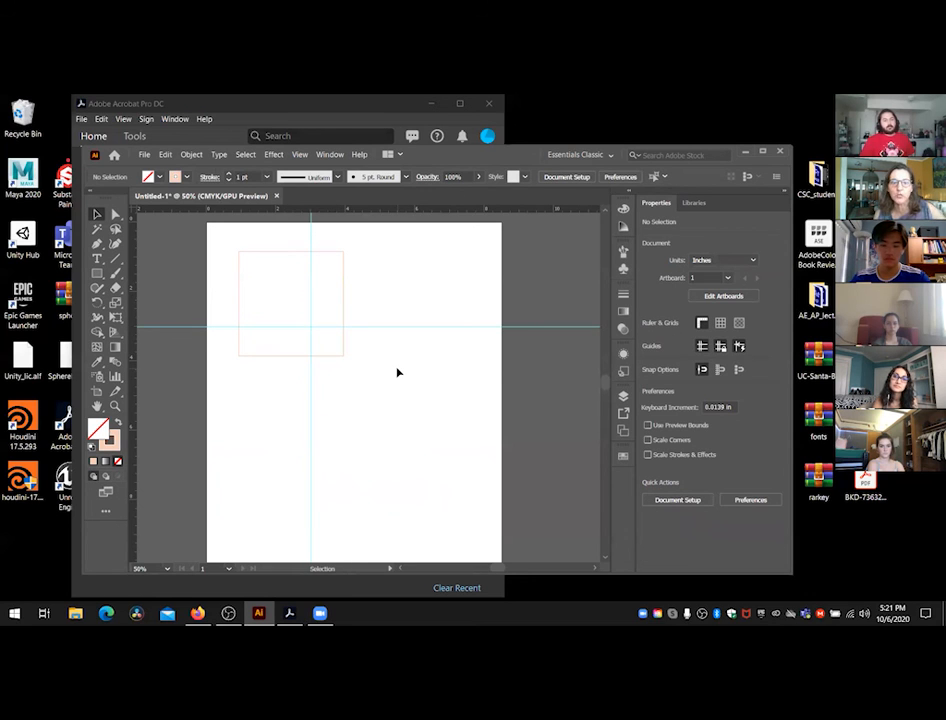
pyautogui.press('a')
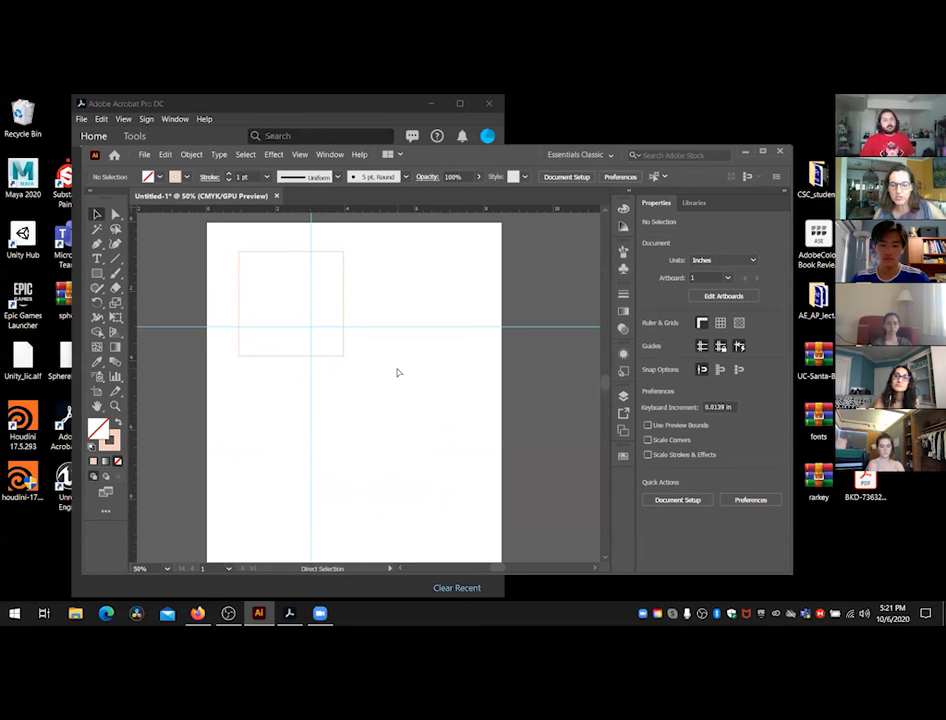
pyautogui.hotkey('ctrl', ';')
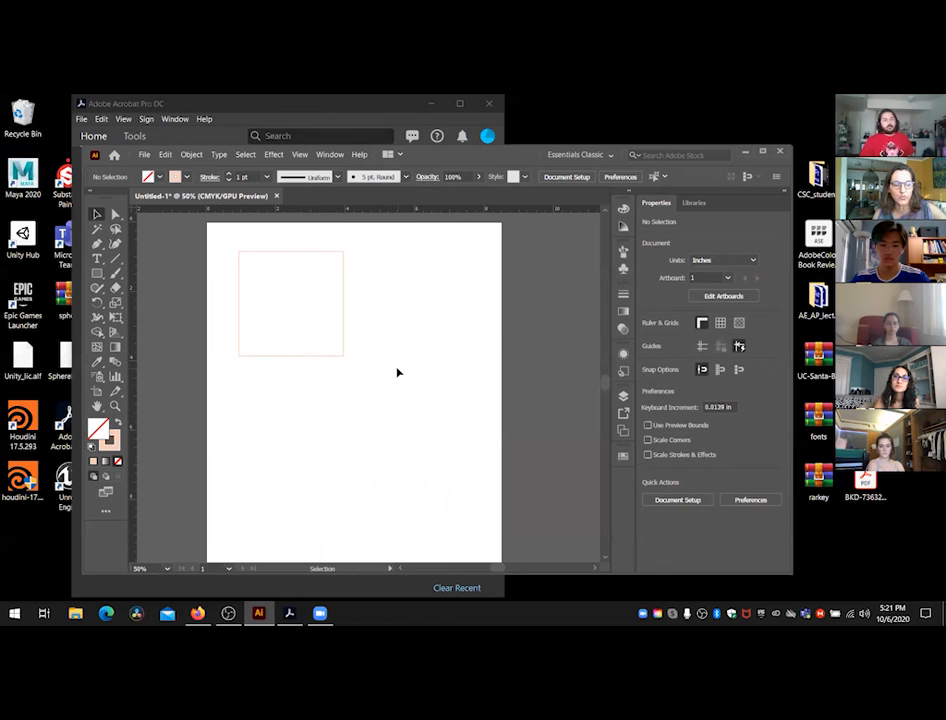
pyautogui.press('a')
pyautogui.press('v')
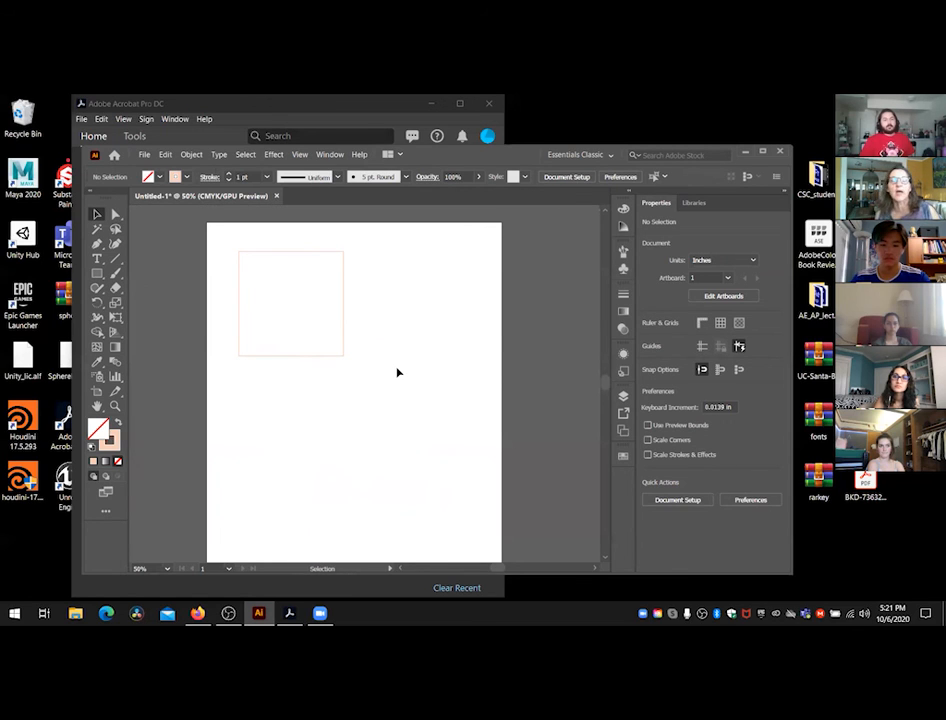
# Step: Show the rulers and hide them again, leaving the Selection tool active
pyautogui.hotkey('ctrl', 'r')
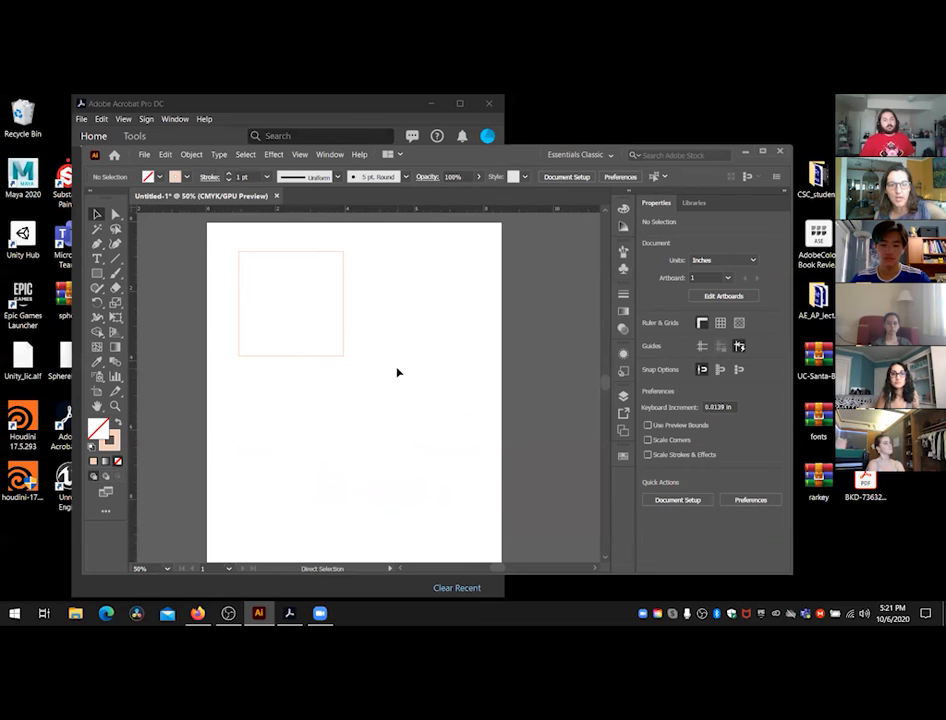
pyautogui.press('a')
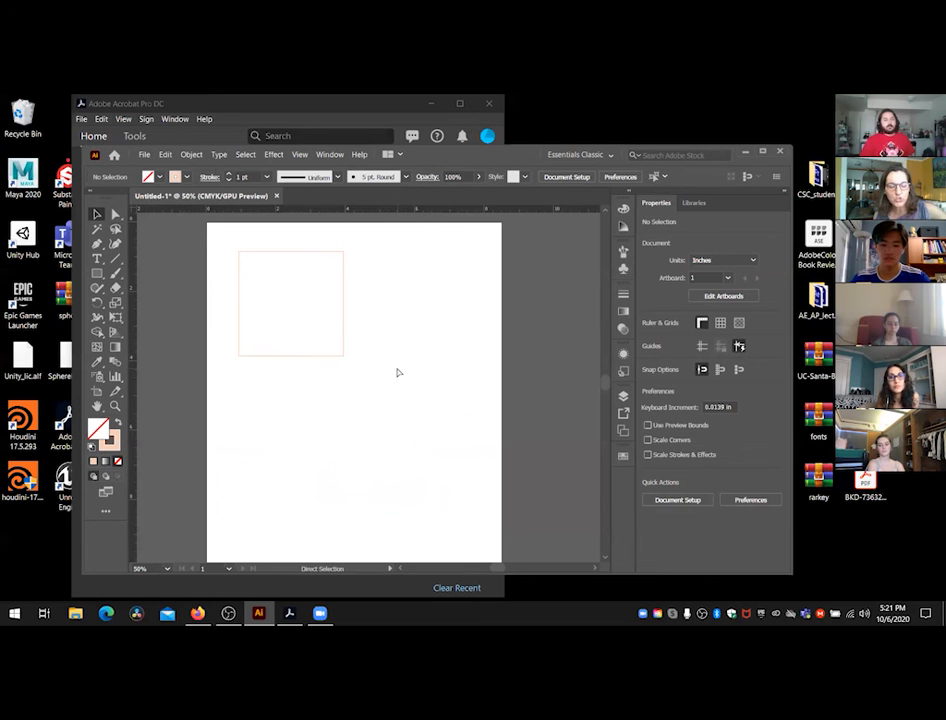
pyautogui.press('v')
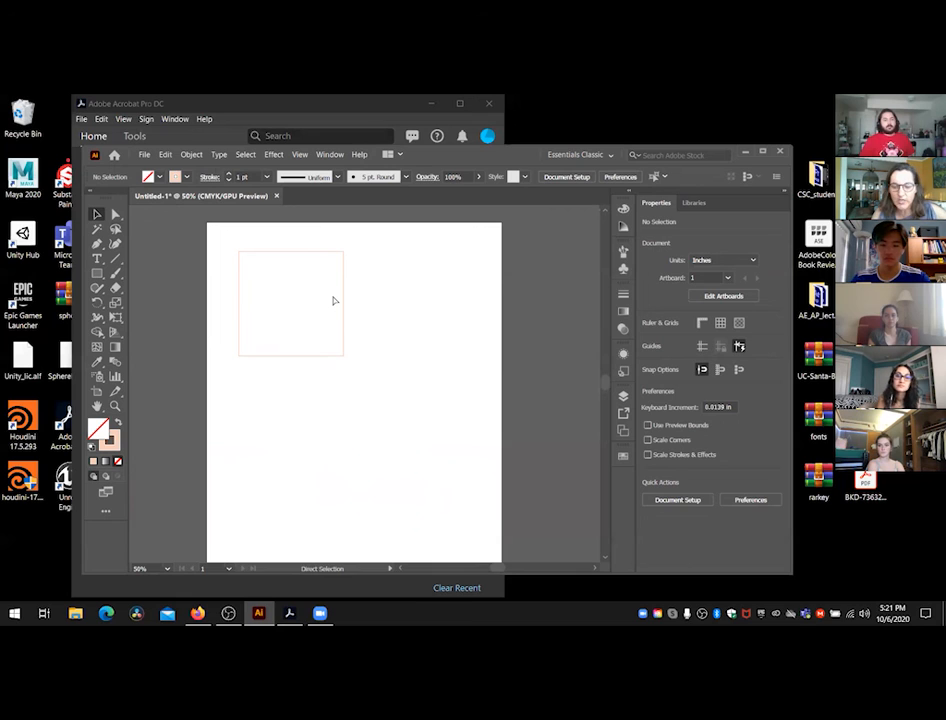
# Step: Check the Art182 folder for image files available to place, and cancel without placing anything
pyautogui.hotkey('ctrl', '-')
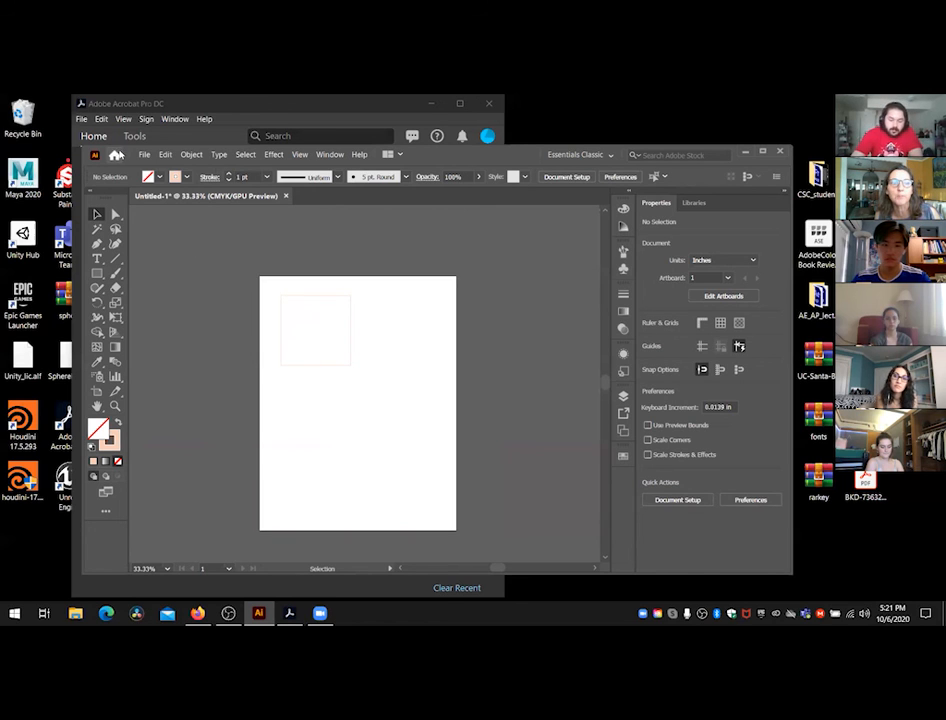
pyautogui.click(144, 154)
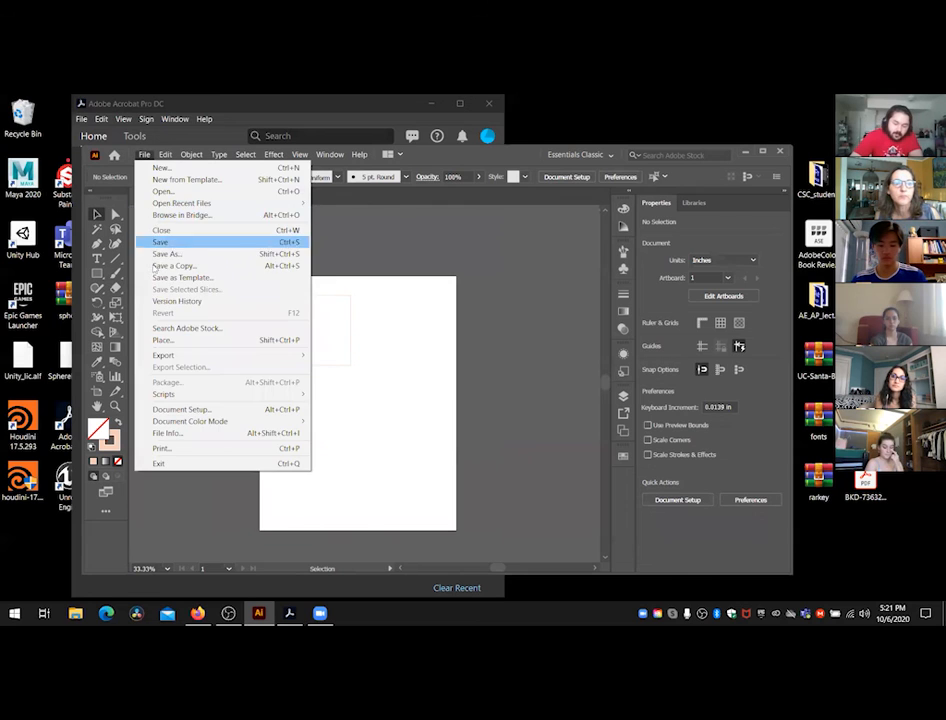
pyautogui.click(164, 342)
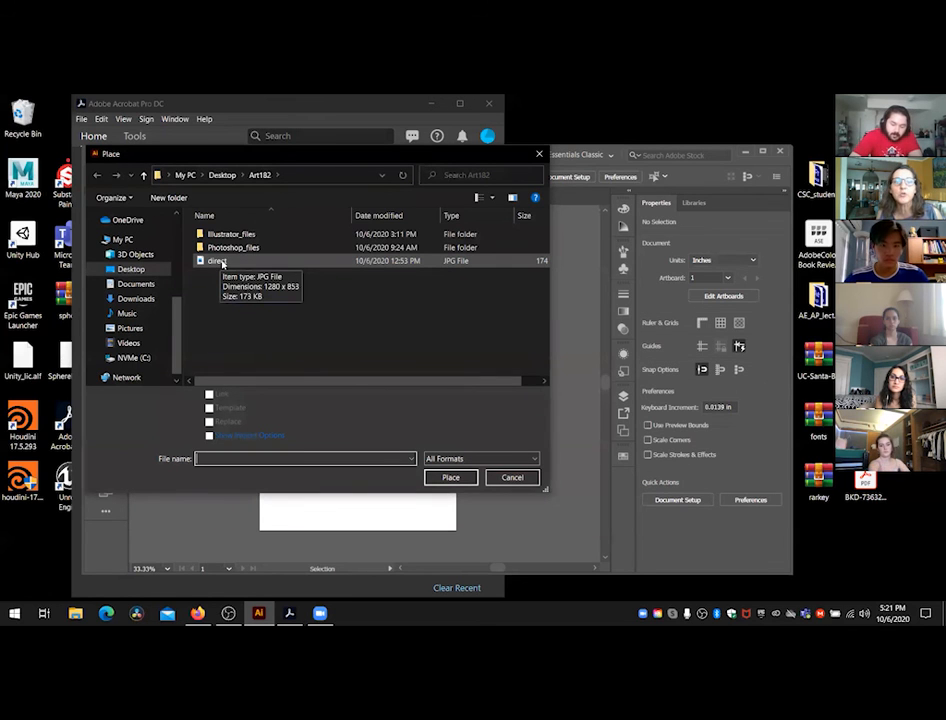
pyautogui.click(509, 479)
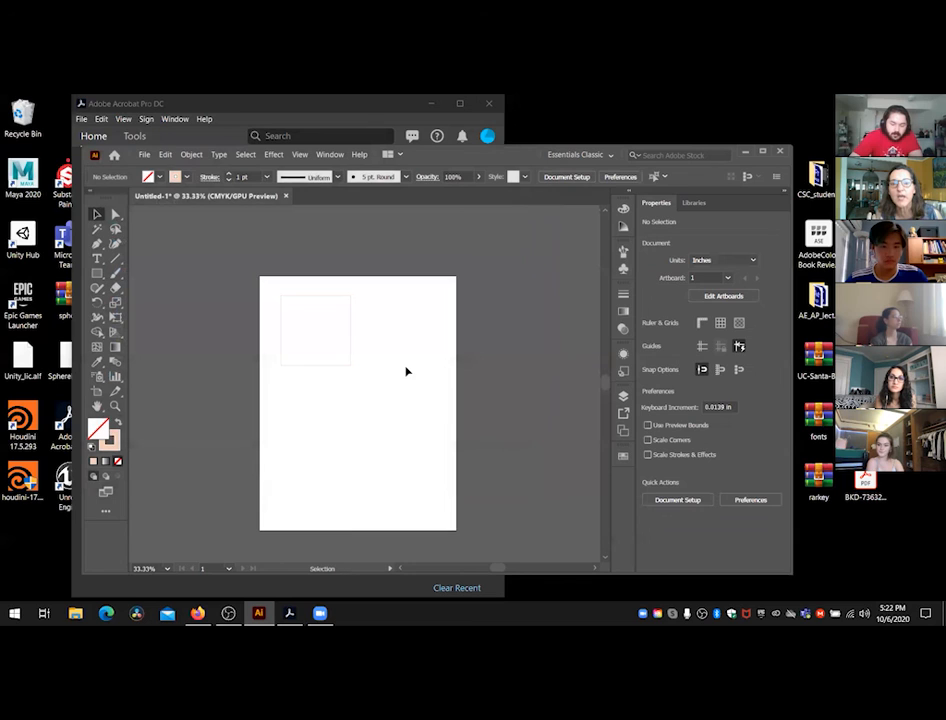